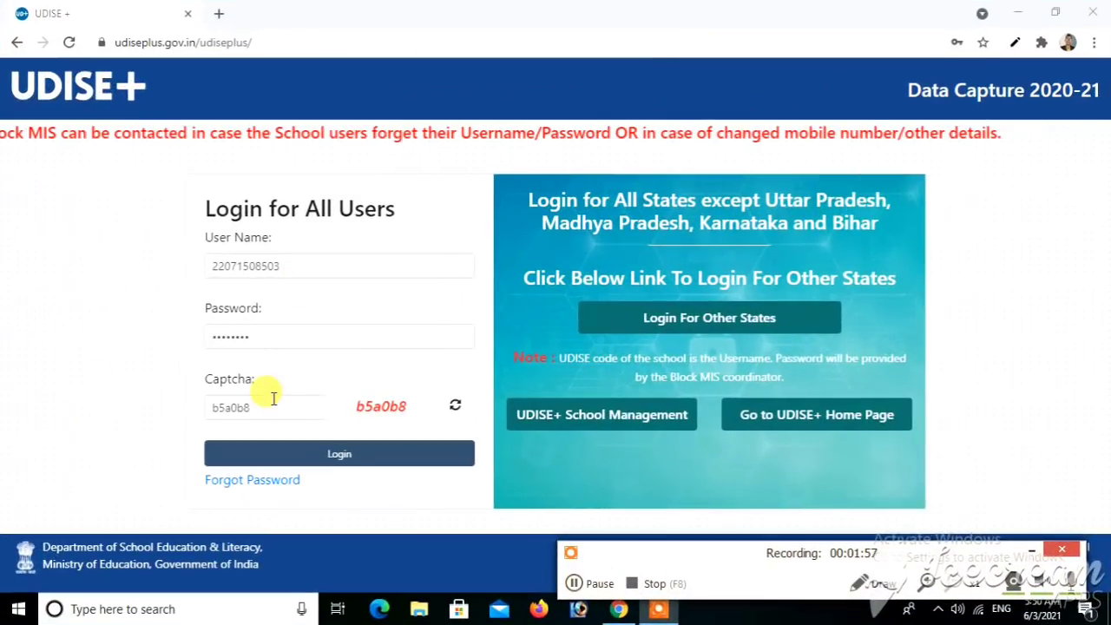
# - Log in to the school account with the credentials and captcha already filled in
pyautogui.click(360, 461)
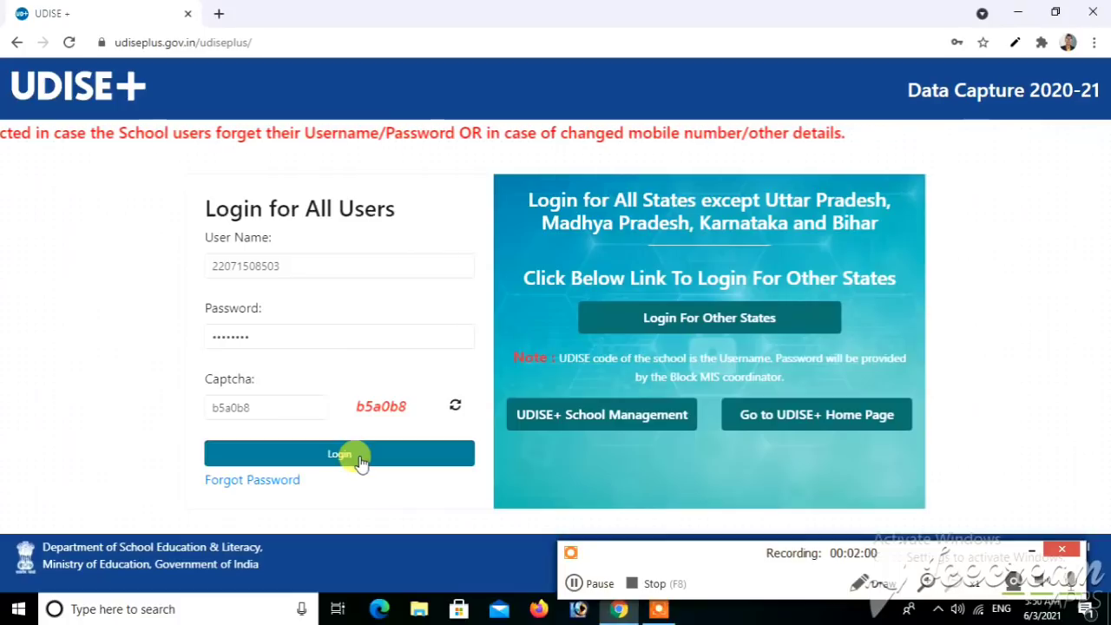
pyautogui.click(360, 458)
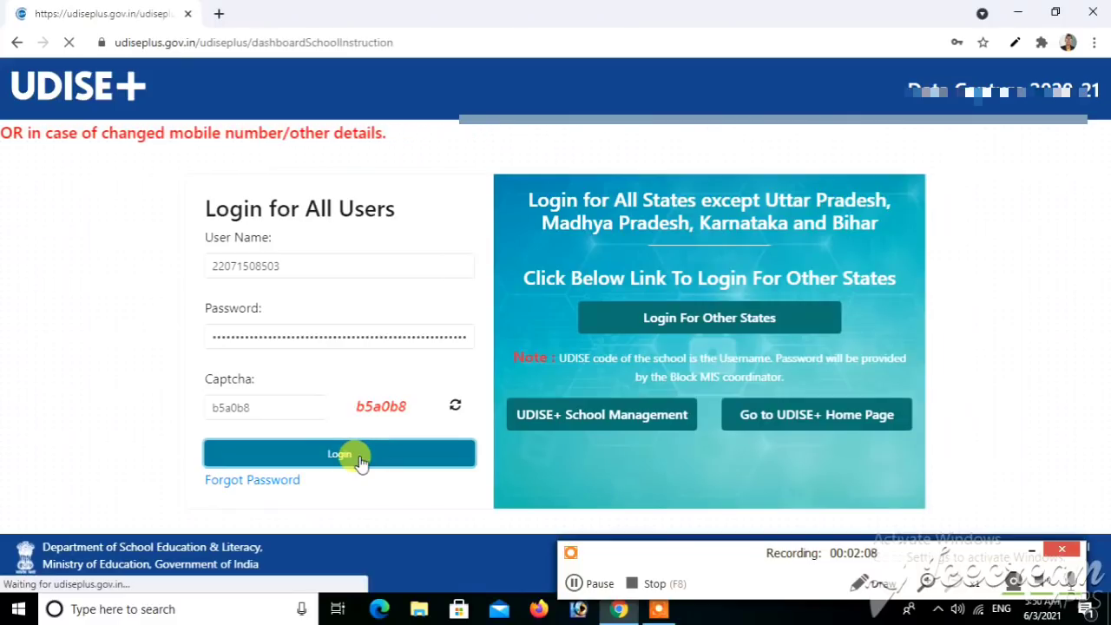
pyautogui.click(599, 586)
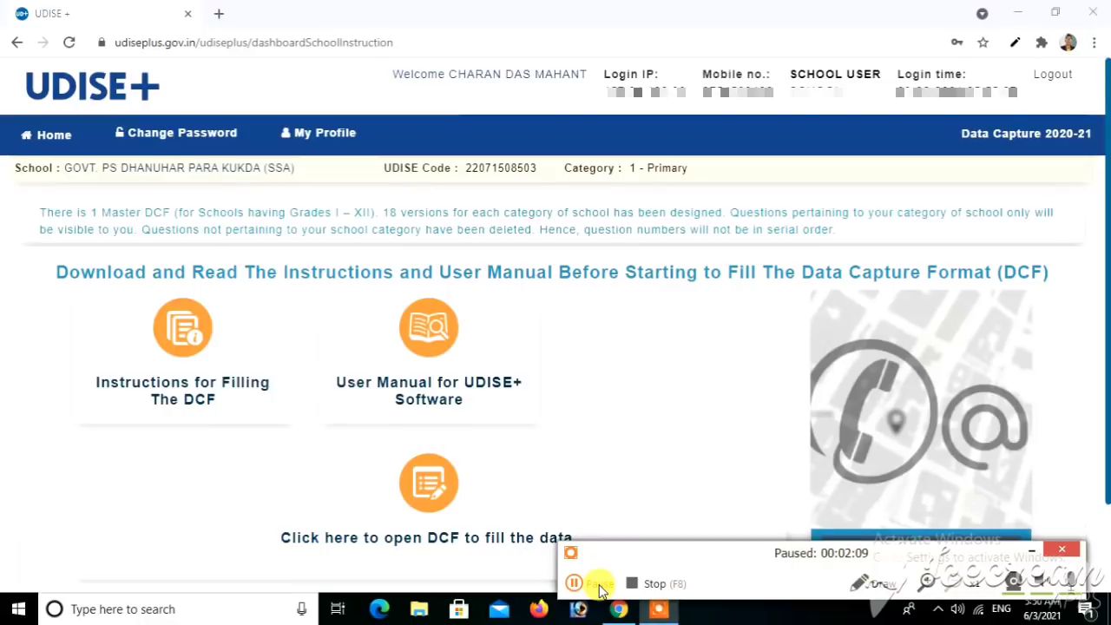
pyautogui.click(599, 586)
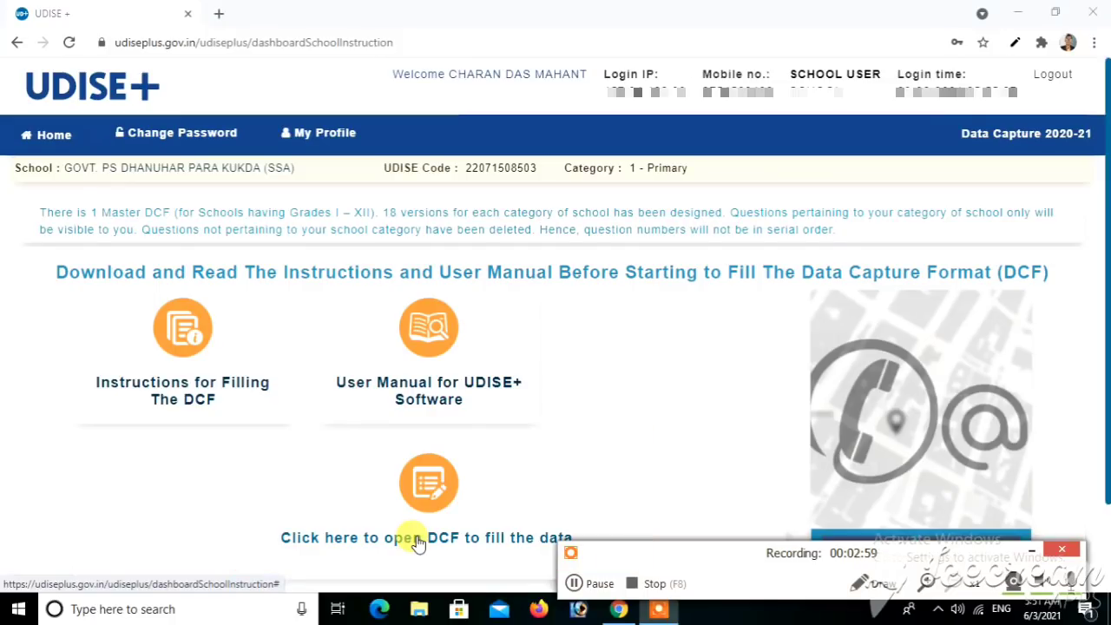
# - Open the Data Capture Format (DCF) for filling in data and dismiss the important notes
pyautogui.click(430, 492)
pyautogui.click(431, 493)
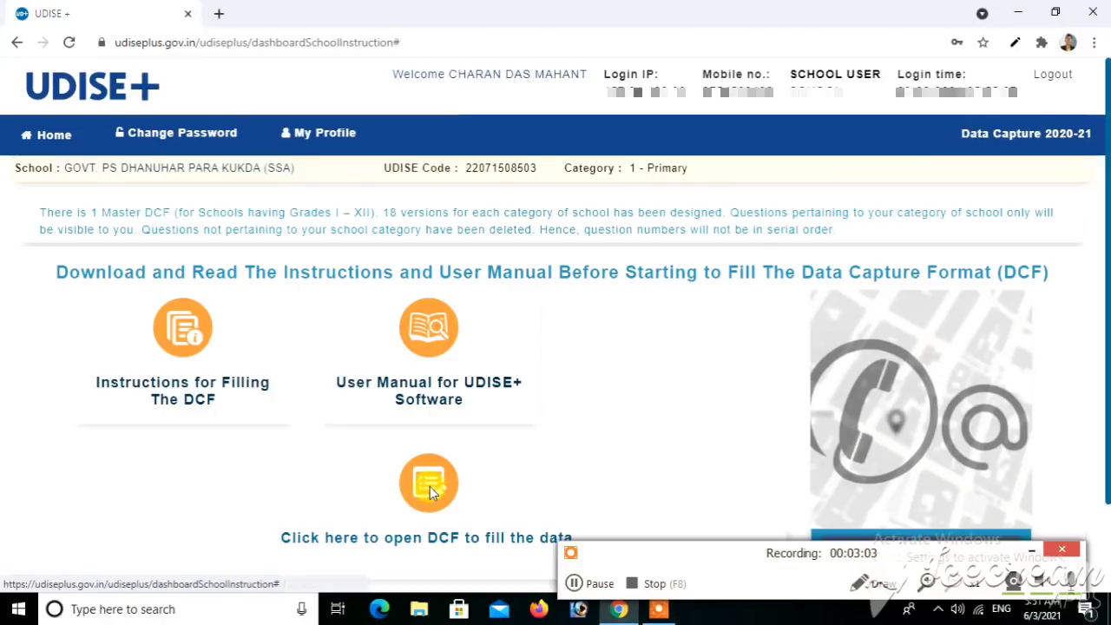
pyautogui.click(593, 583)
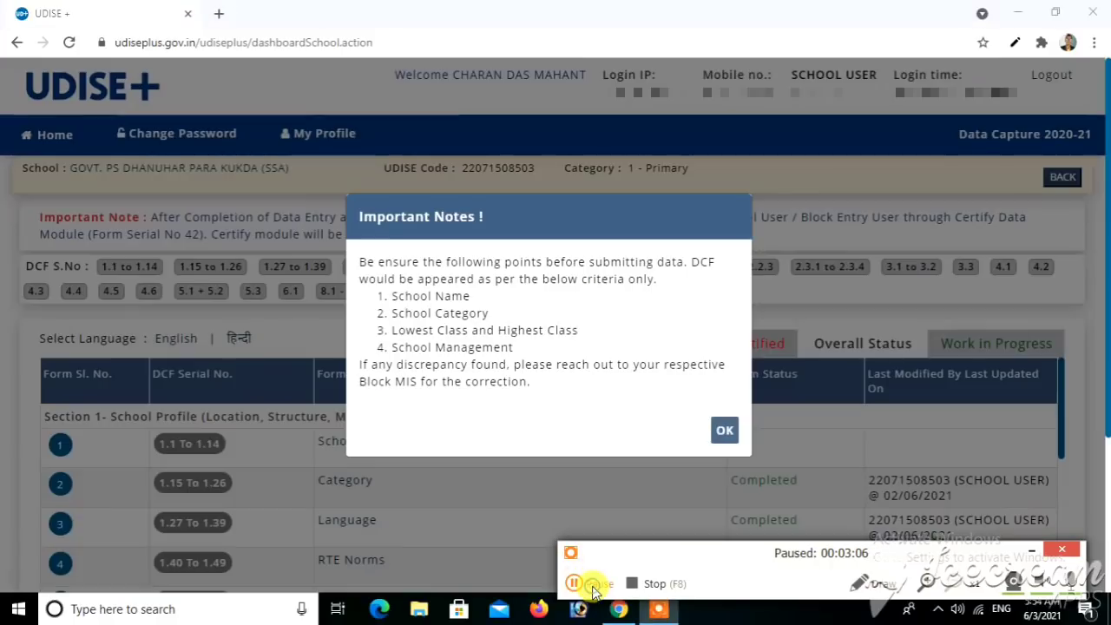
pyautogui.click(594, 585)
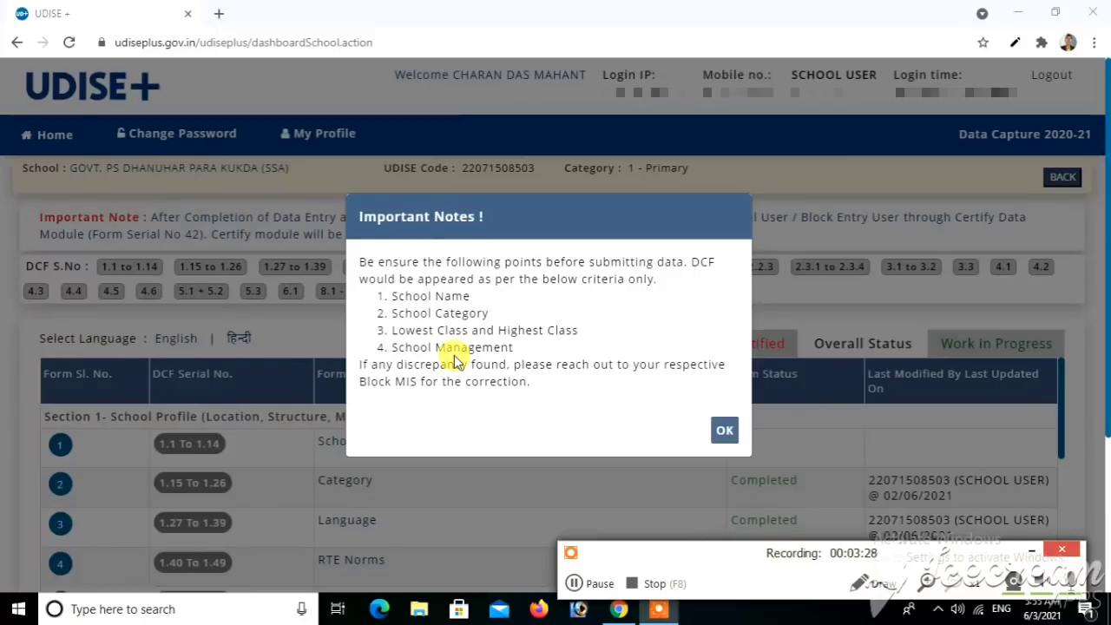
pyautogui.click(723, 431)
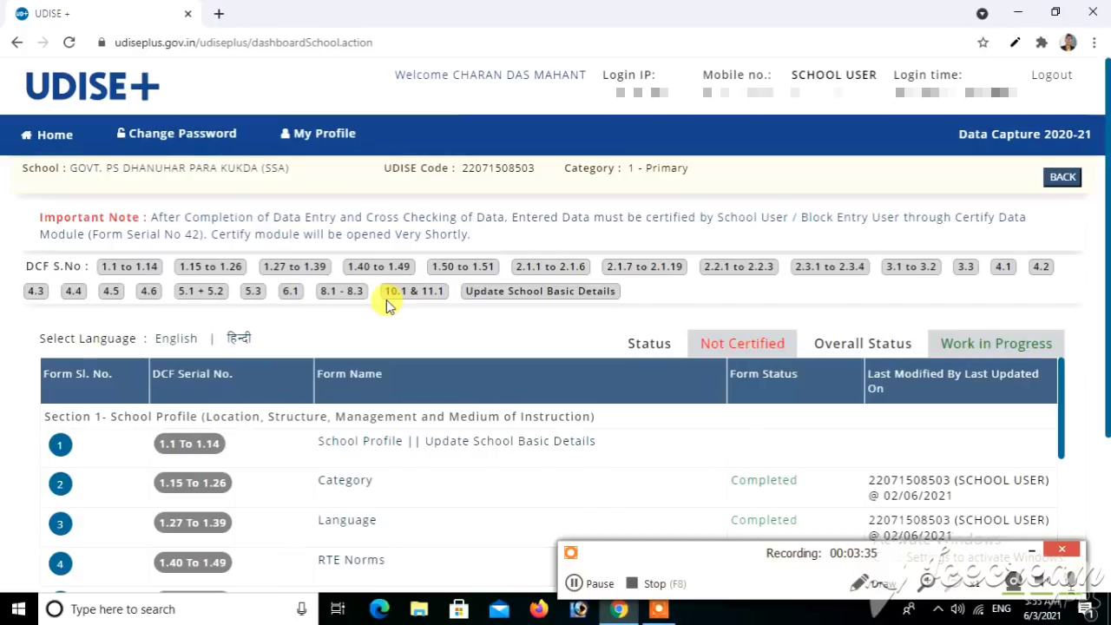
# - Switch the DCF form list to Hindi and dismiss the important notes
pyautogui.click(239, 341)
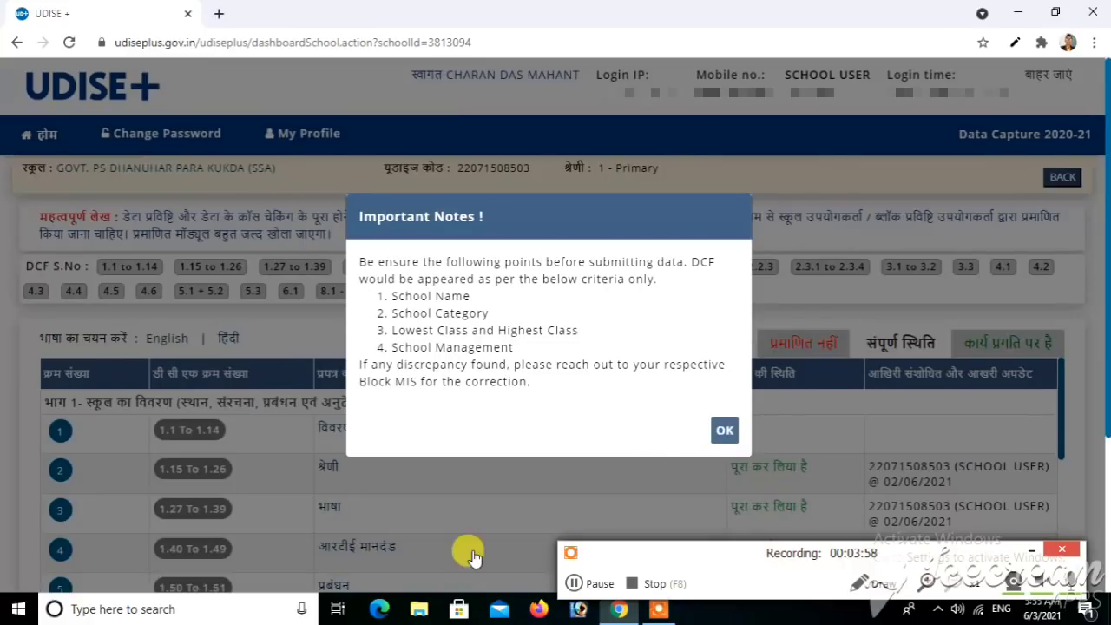
pyautogui.click(590, 589)
pyautogui.click(589, 589)
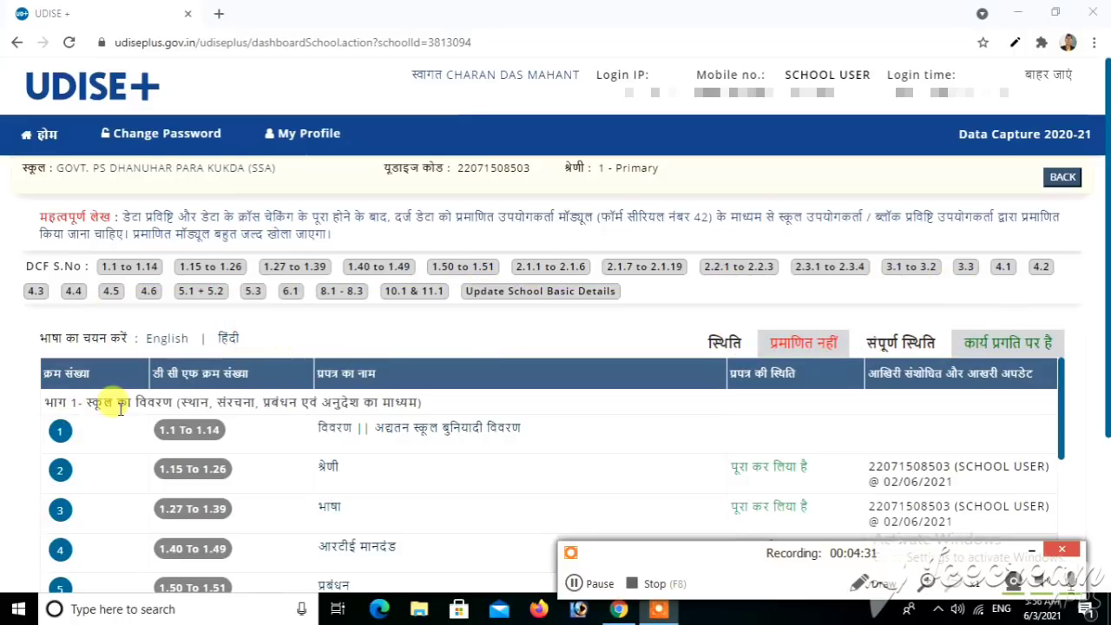
# - Open the school profile form (1.1 to 1.14), review its details and continue to the category form
pyautogui.click(334, 430)
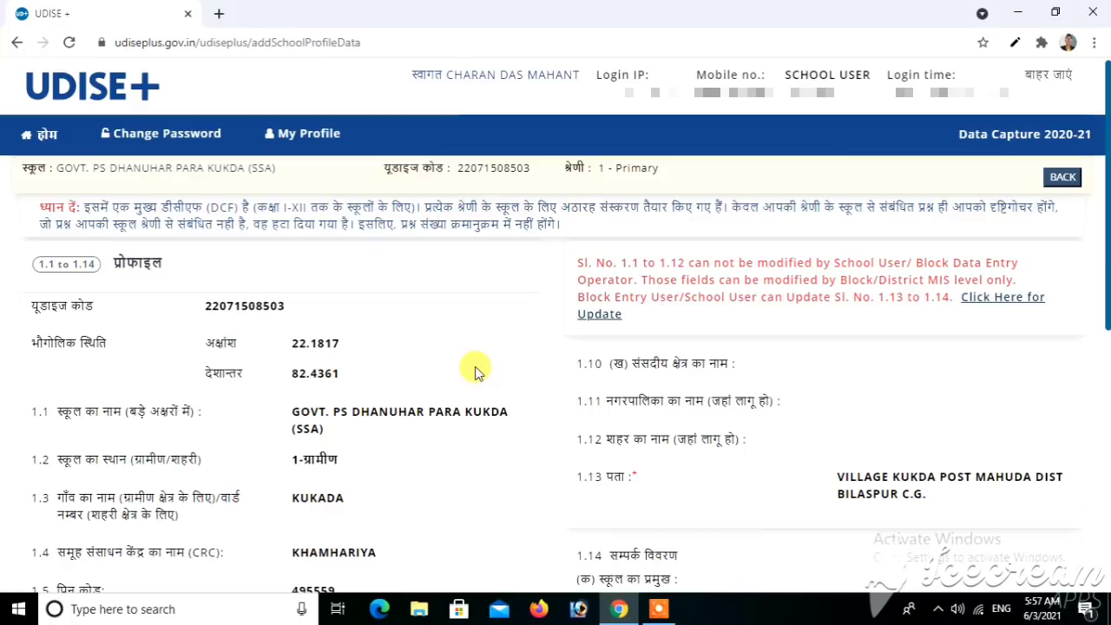
pyautogui.scroll(-2, 475, 371)
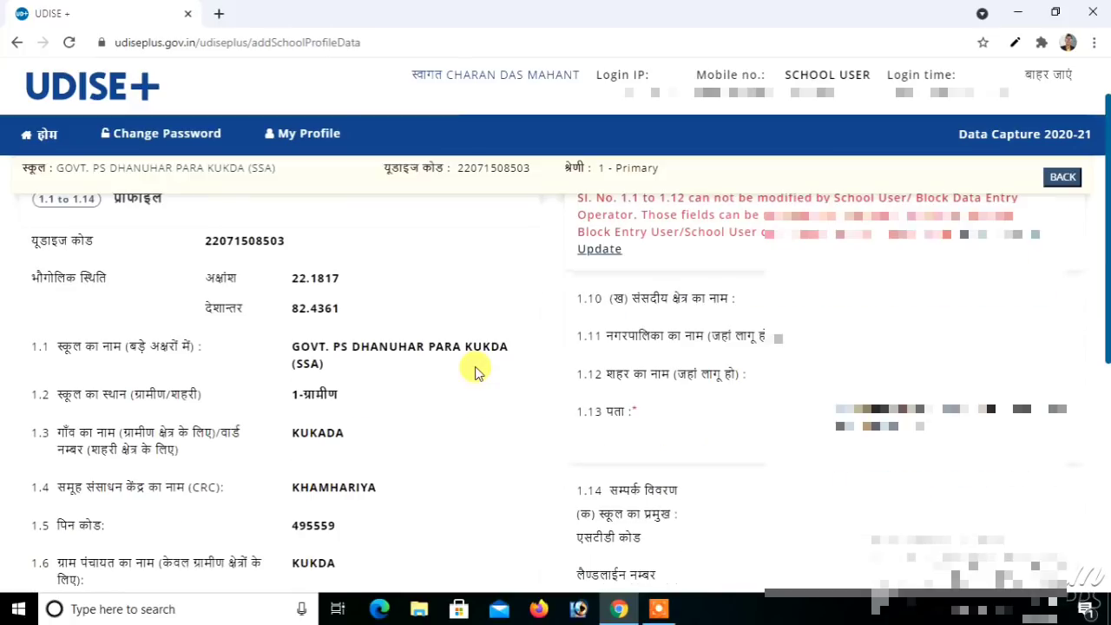
pyautogui.scroll(-3, 475, 372)
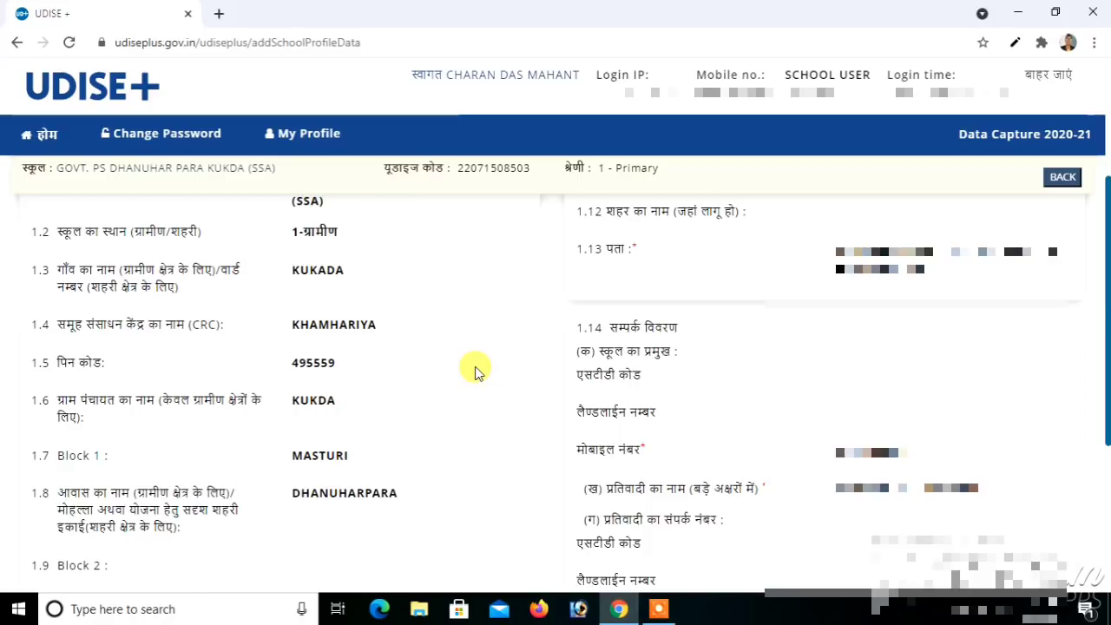
pyautogui.scroll(-6, 476, 371)
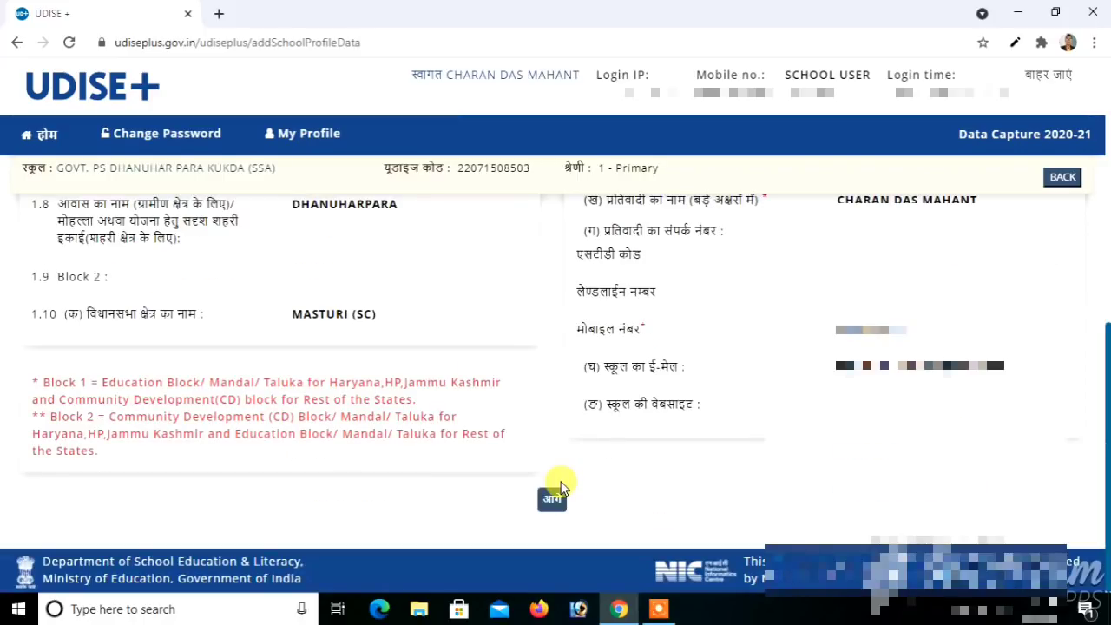
pyautogui.click(552, 502)
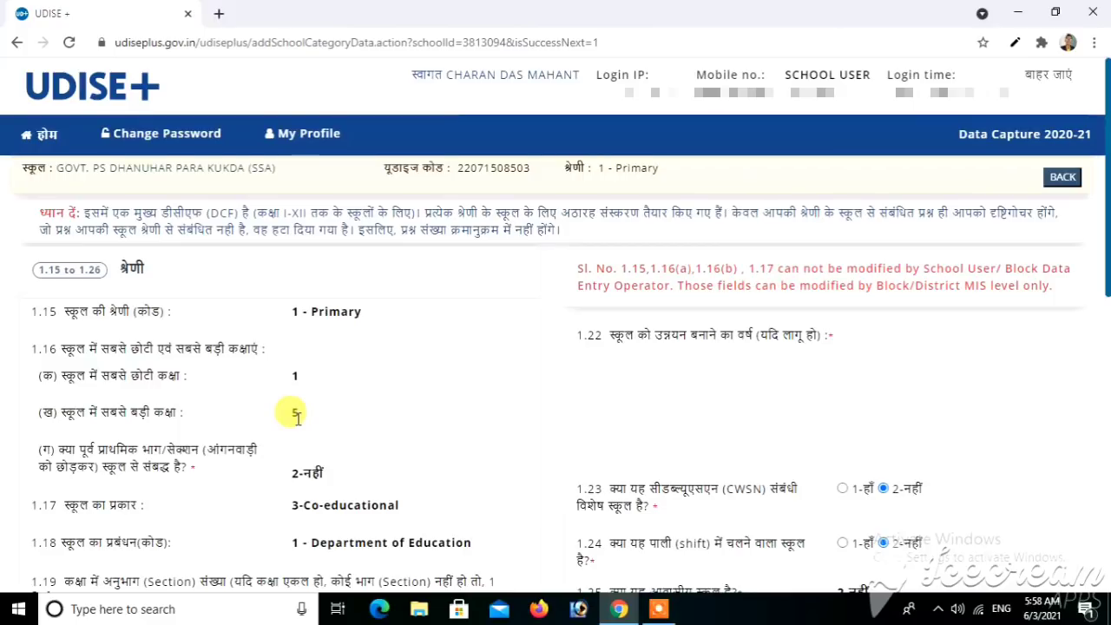
# - Review the answers in the category form (1.15 to 1.26), save them and continue to the language form
pyautogui.scroll(-3, 395, 404)
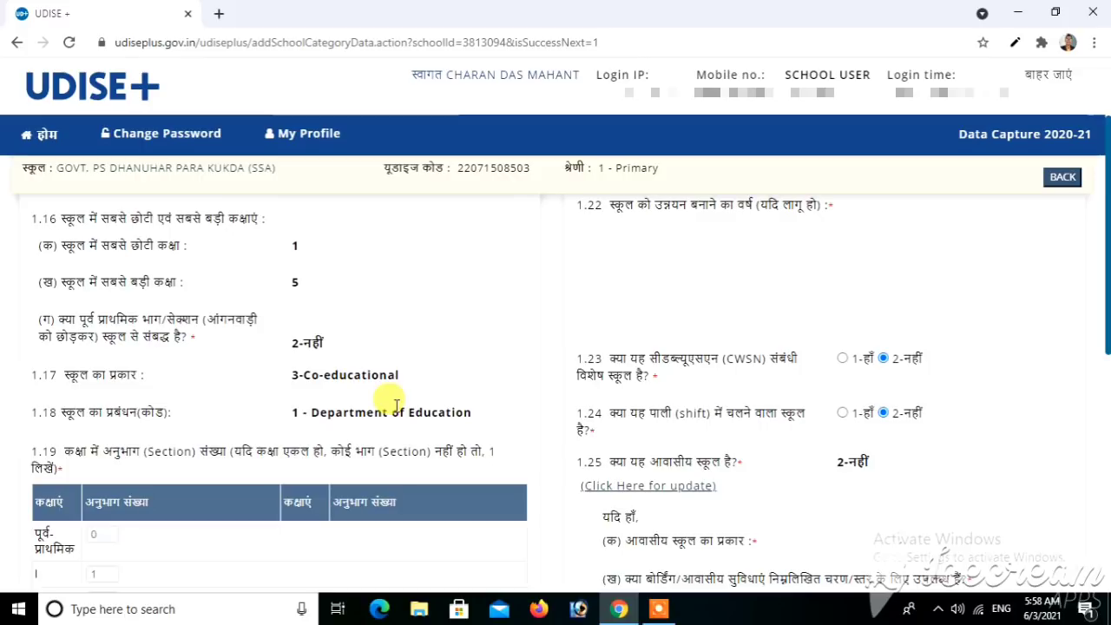
pyautogui.scroll(-1, 392, 406)
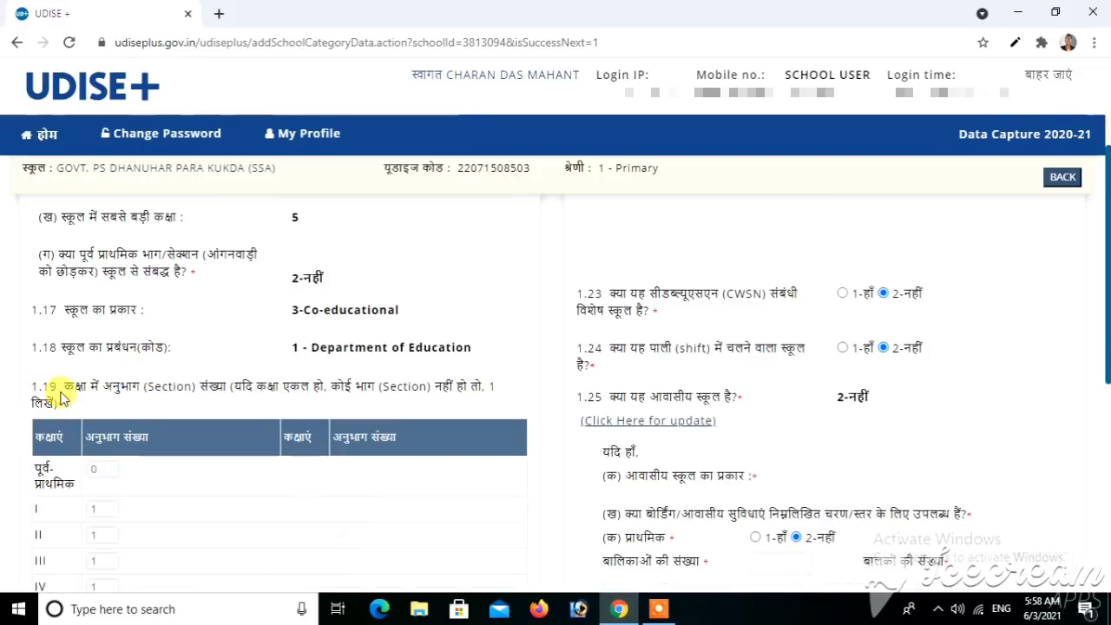
pyautogui.scroll(-1, 155, 401)
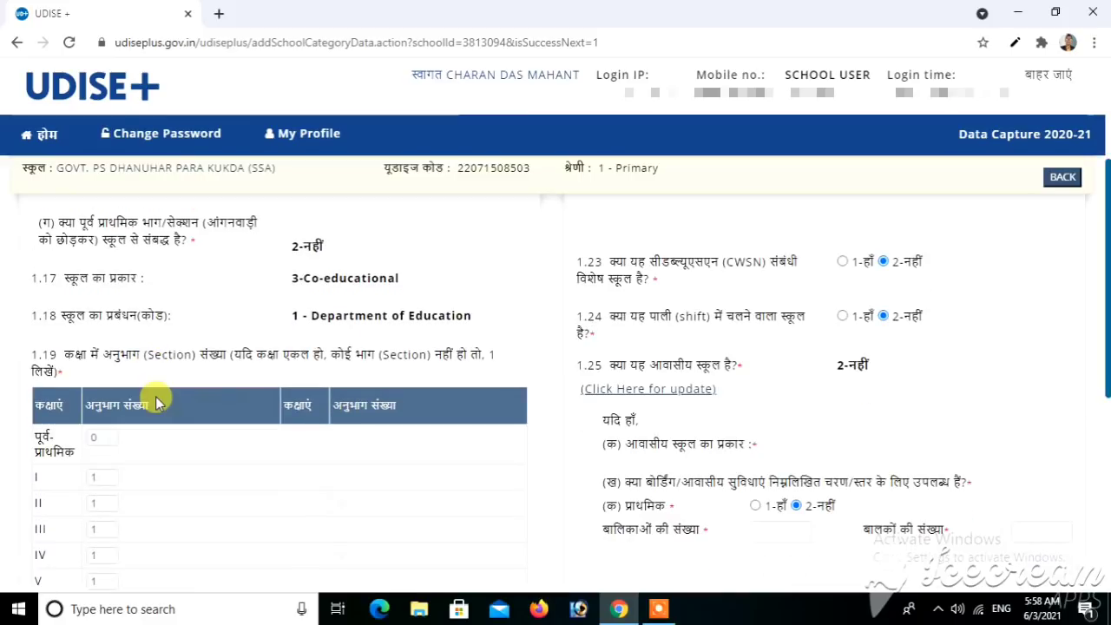
pyautogui.scroll(-2, 157, 402)
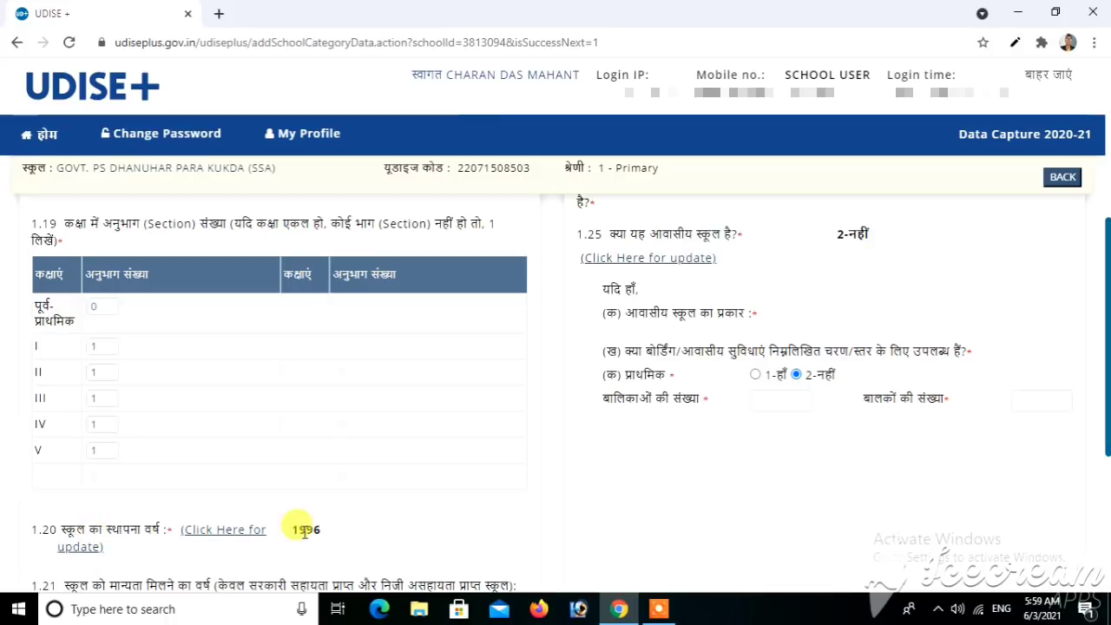
pyautogui.click(221, 536)
pyautogui.scroll(-1, 521, 531)
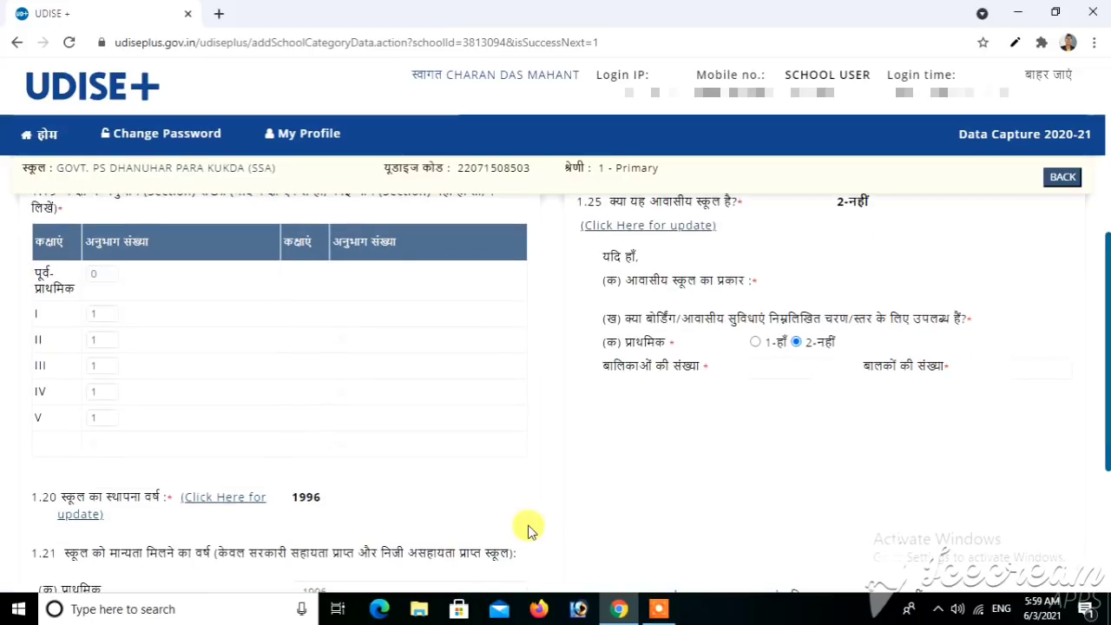
pyautogui.scroll(-3, 529, 529)
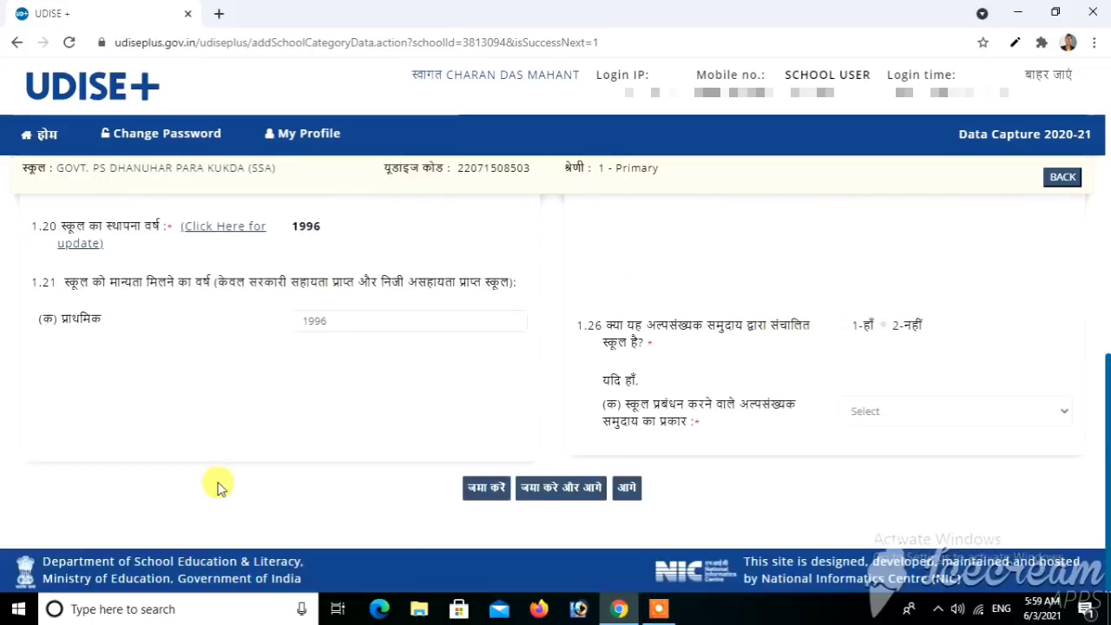
pyautogui.scroll(6, 218, 487)
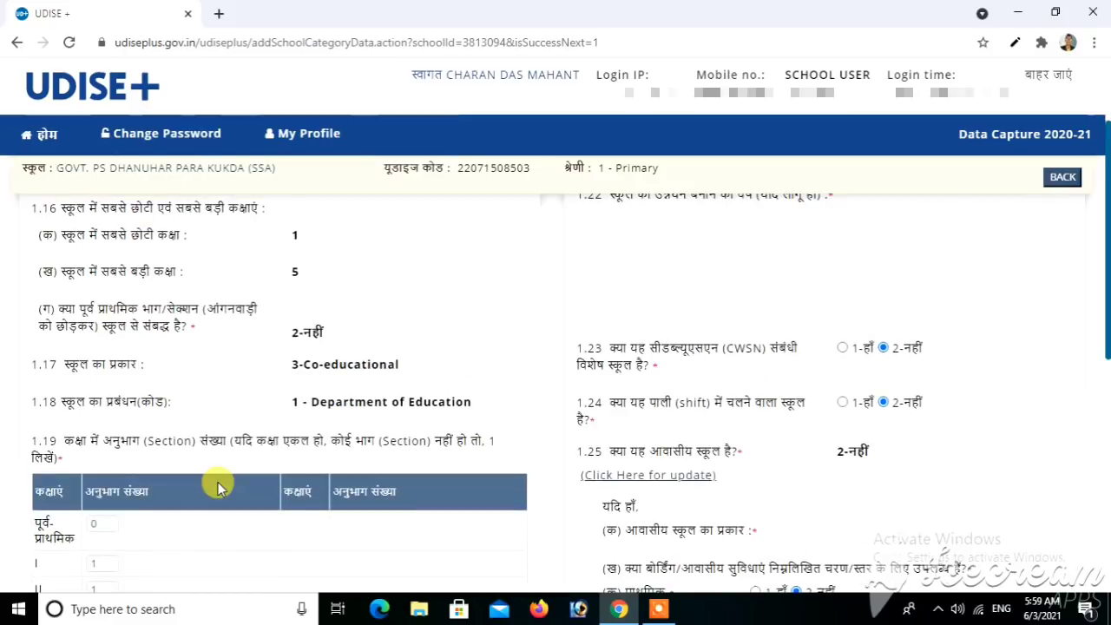
pyautogui.scroll(2, 218, 482)
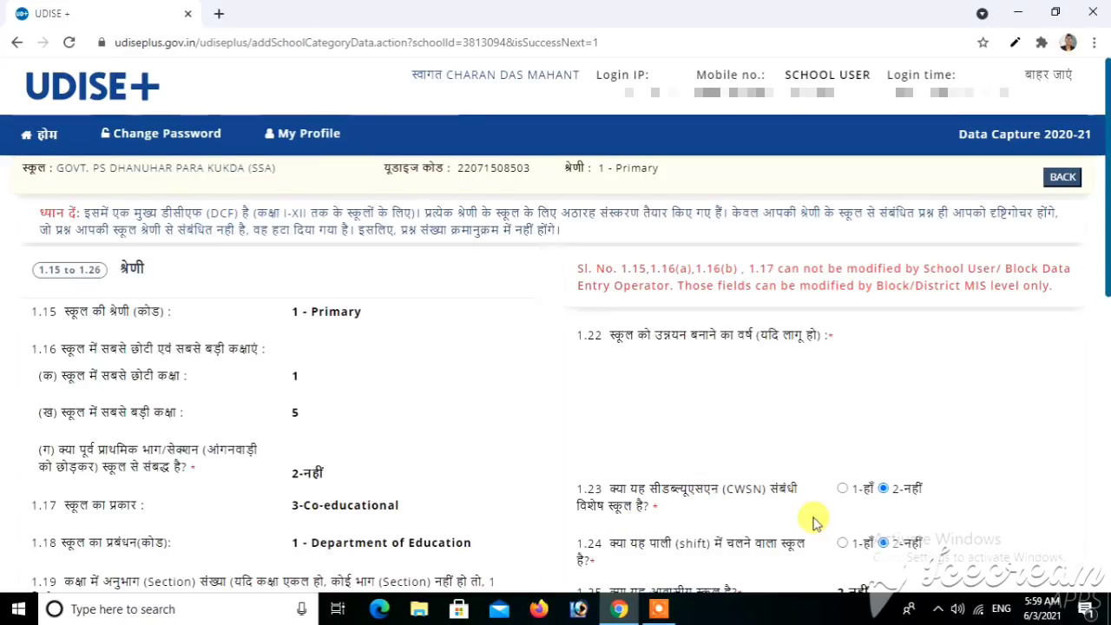
pyautogui.scroll(-4, 813, 521)
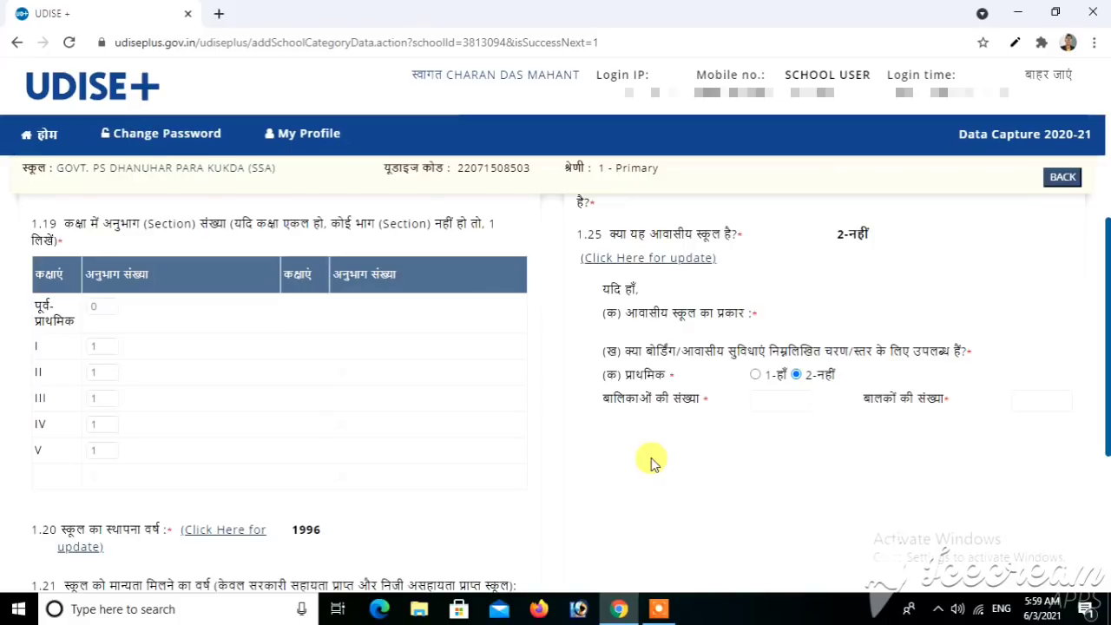
pyautogui.scroll(-3, 653, 462)
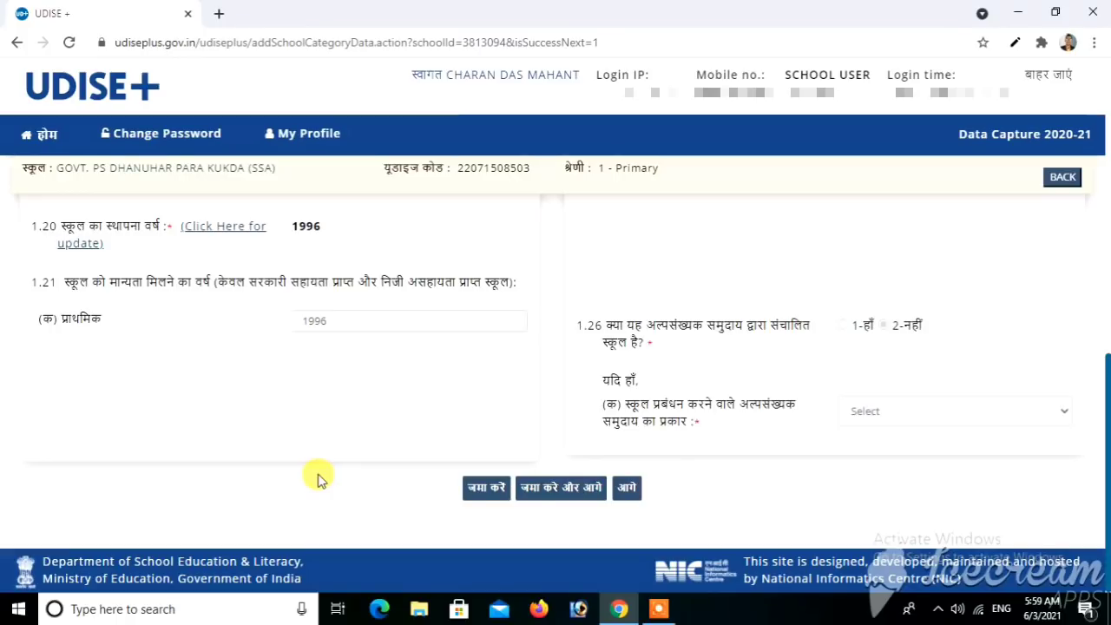
pyautogui.click(542, 490)
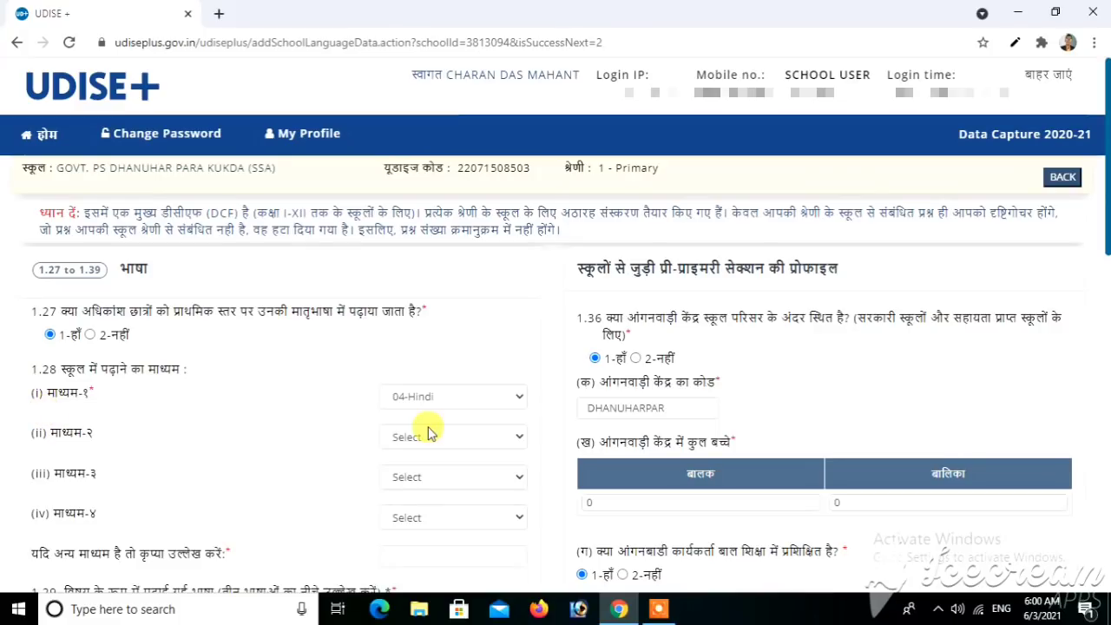
# - Review the language form (1.27 to 1.39), including Anganwadi details, school hours and distances, then save it and continue to the RTE norms
pyautogui.scroll(-1, 220, 476)
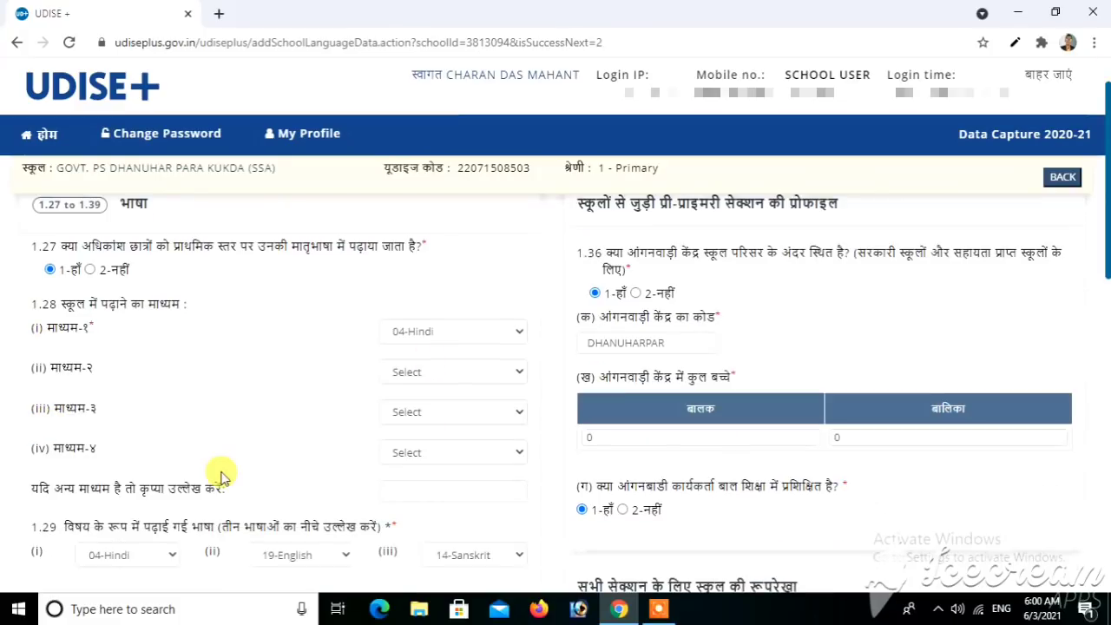
pyautogui.scroll(-2, 220, 476)
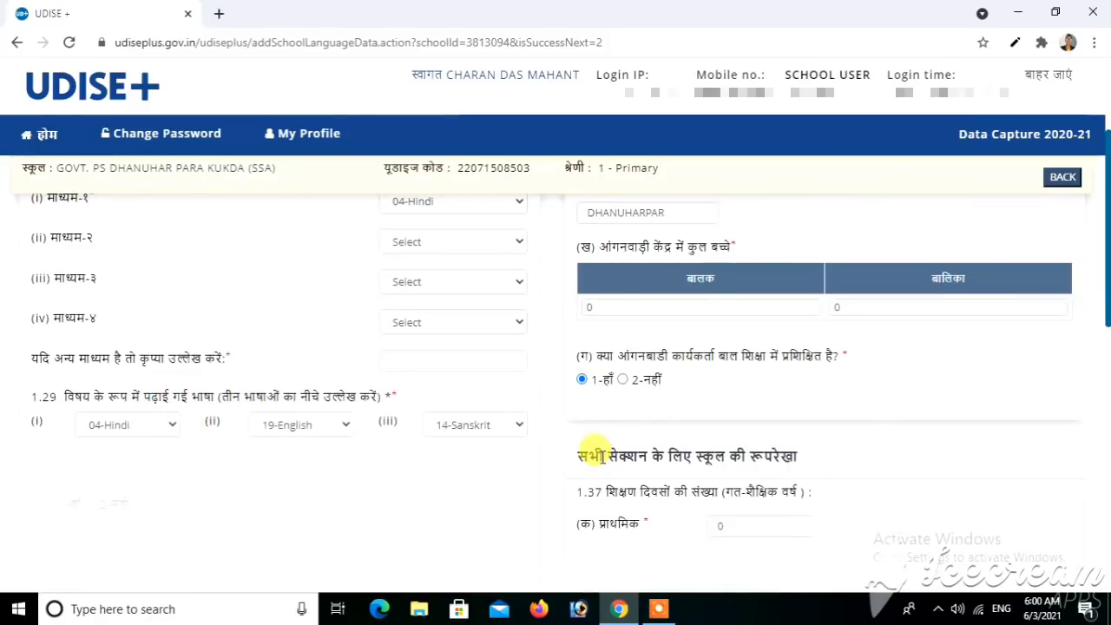
pyautogui.scroll(2, 341, 482)
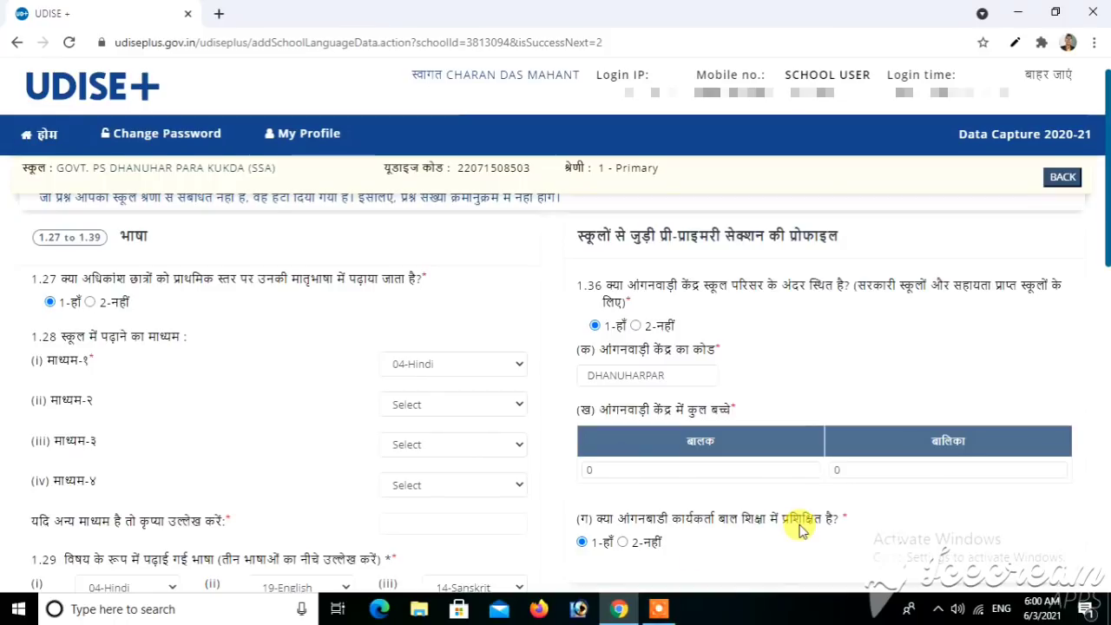
pyautogui.scroll(-4, 800, 530)
pyautogui.scroll(1, 798, 523)
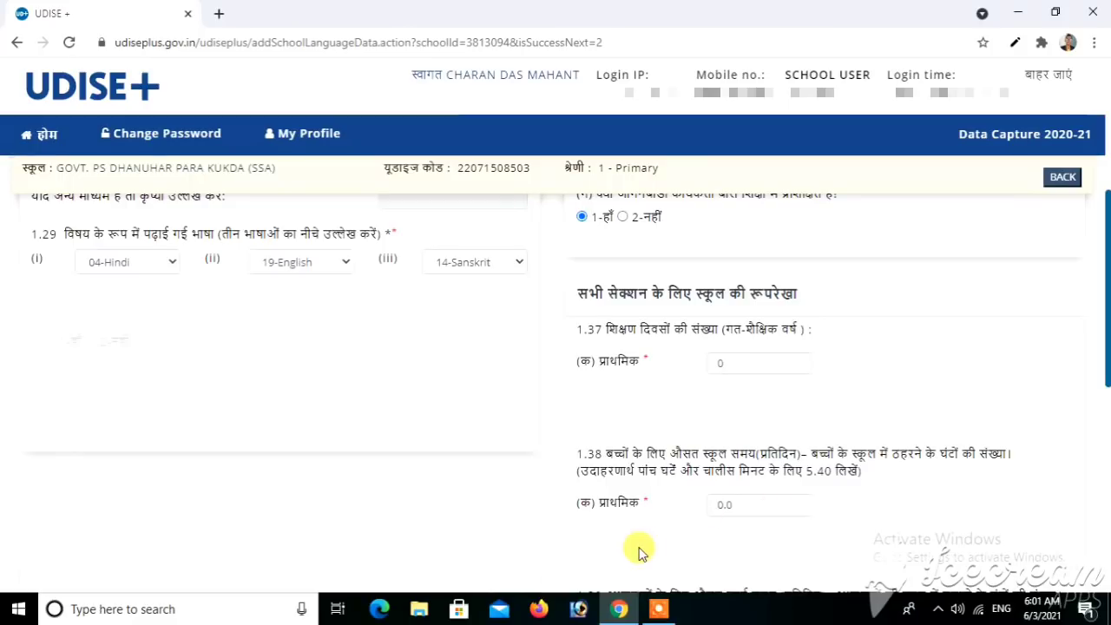
pyautogui.scroll(-2, 639, 550)
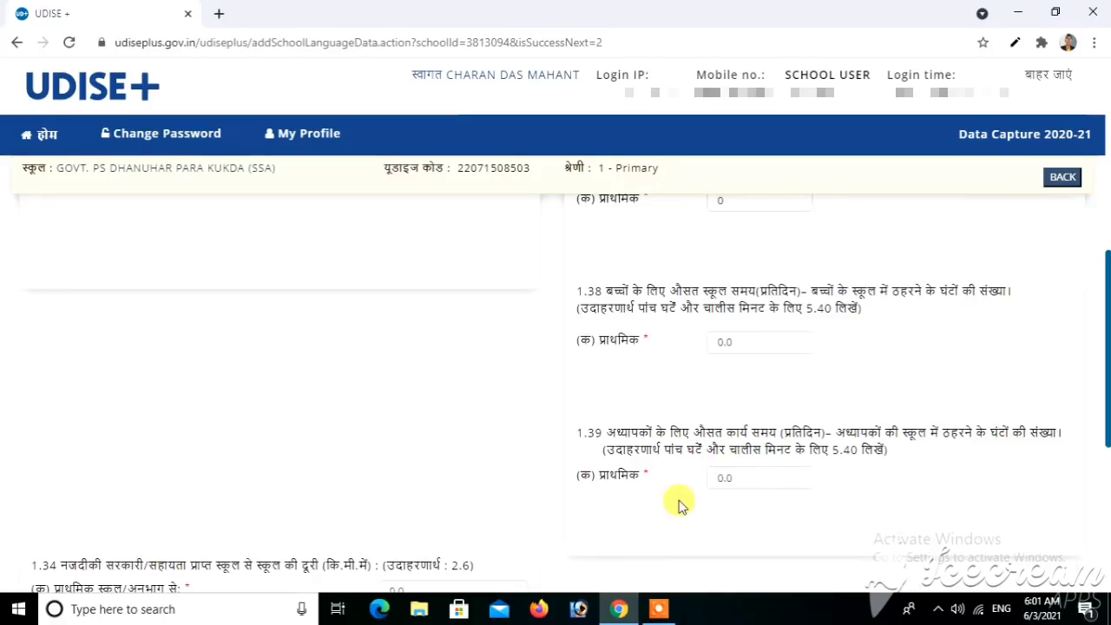
pyautogui.scroll(-2, 675, 505)
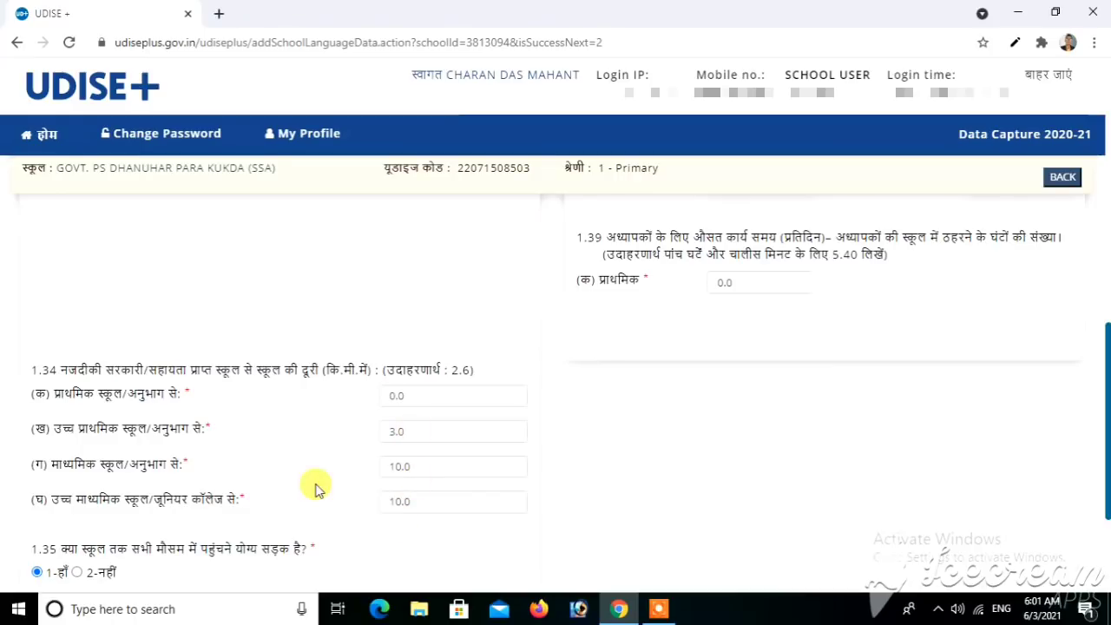
pyautogui.scroll(-2, 315, 489)
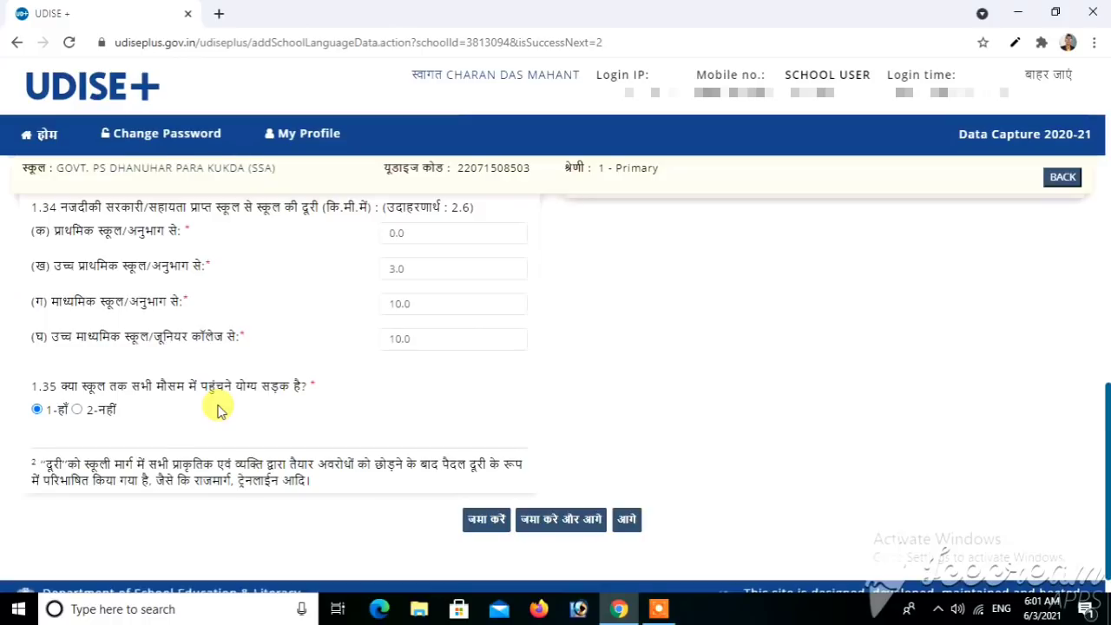
pyautogui.click(584, 521)
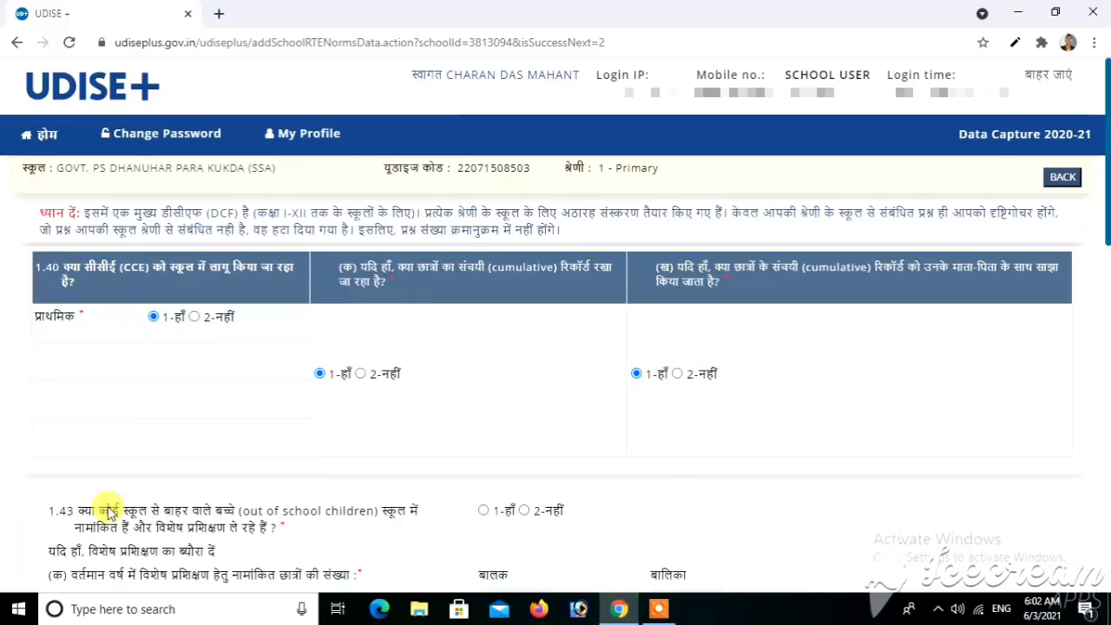
# - Review the RTE norms answers (1.40 to 1.45) and answer 1-हाँ to question 1.46 on receiving the full set of textbooks
pyautogui.scroll(-2, 109, 512)
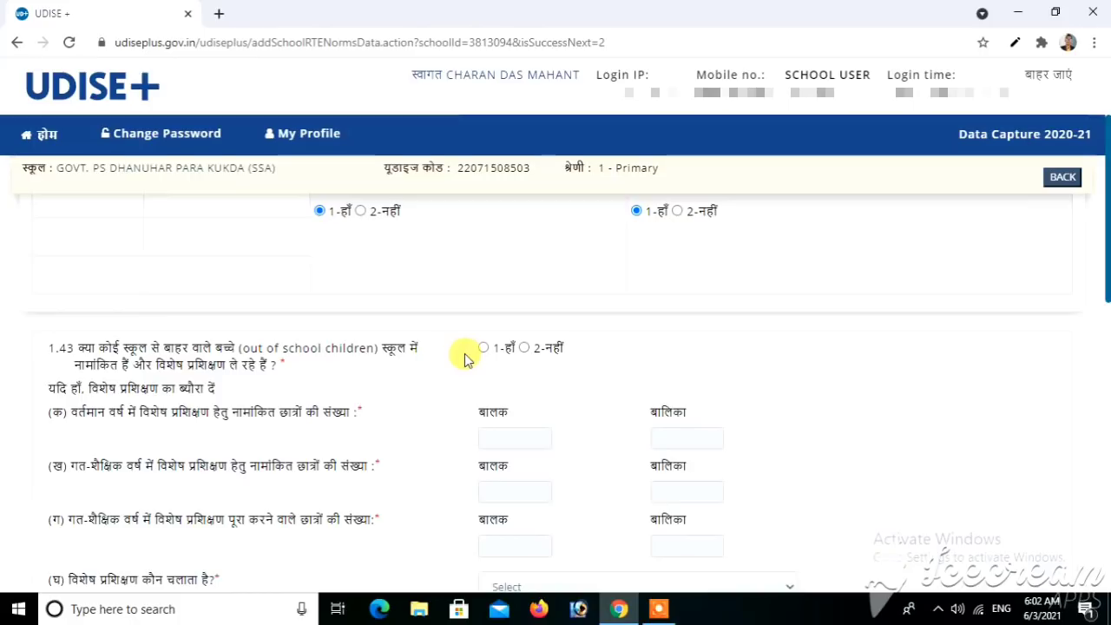
pyautogui.scroll(-1, 249, 511)
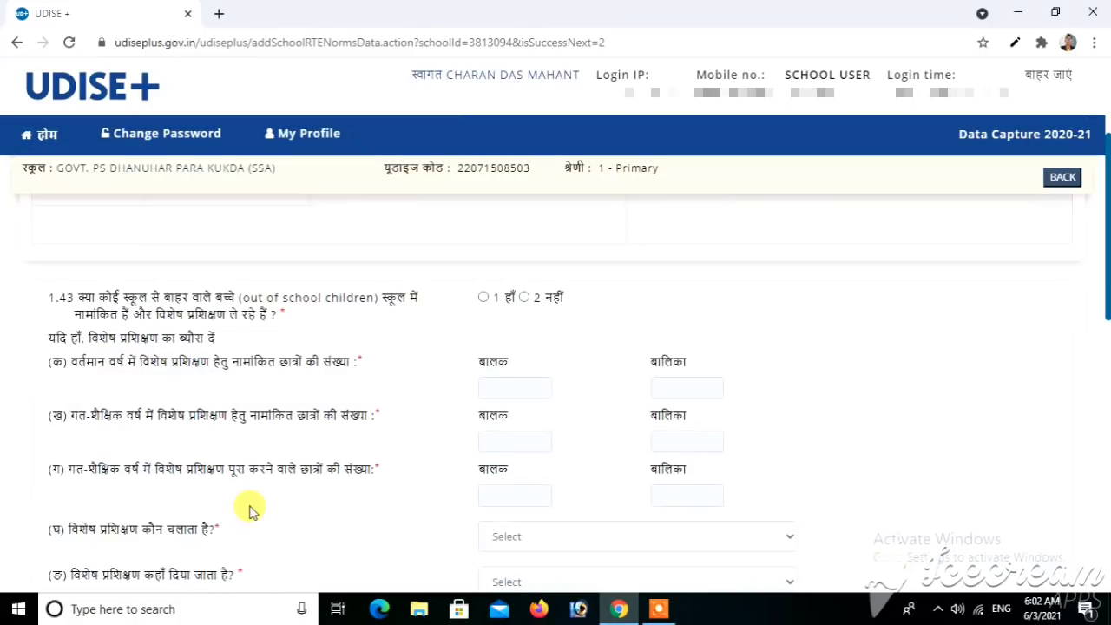
pyautogui.scroll(-2, 249, 511)
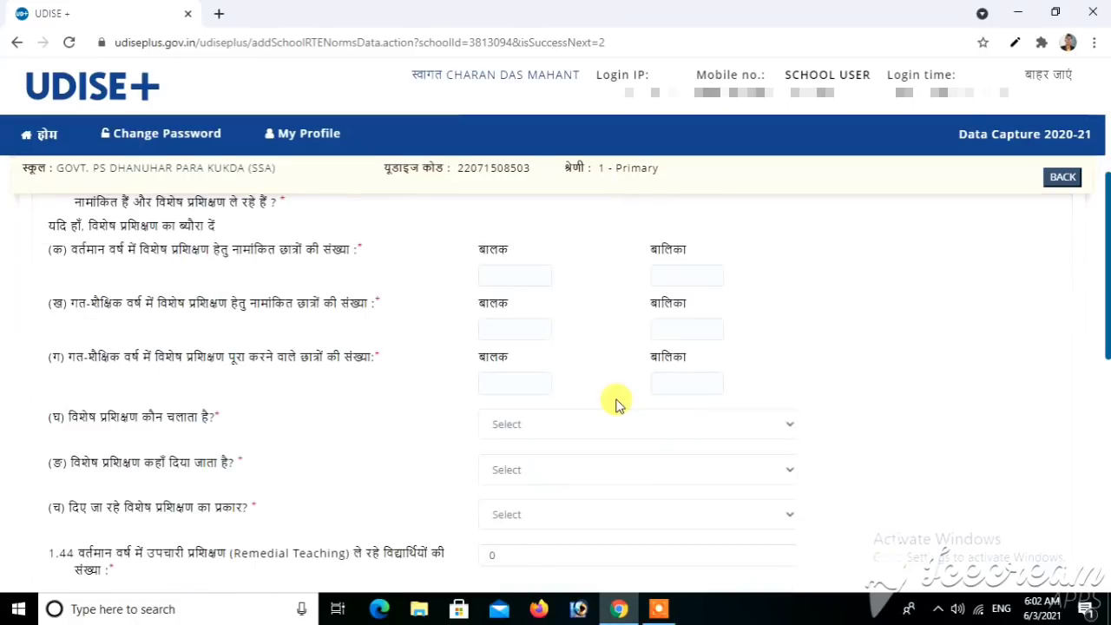
pyautogui.scroll(-2, 92, 303)
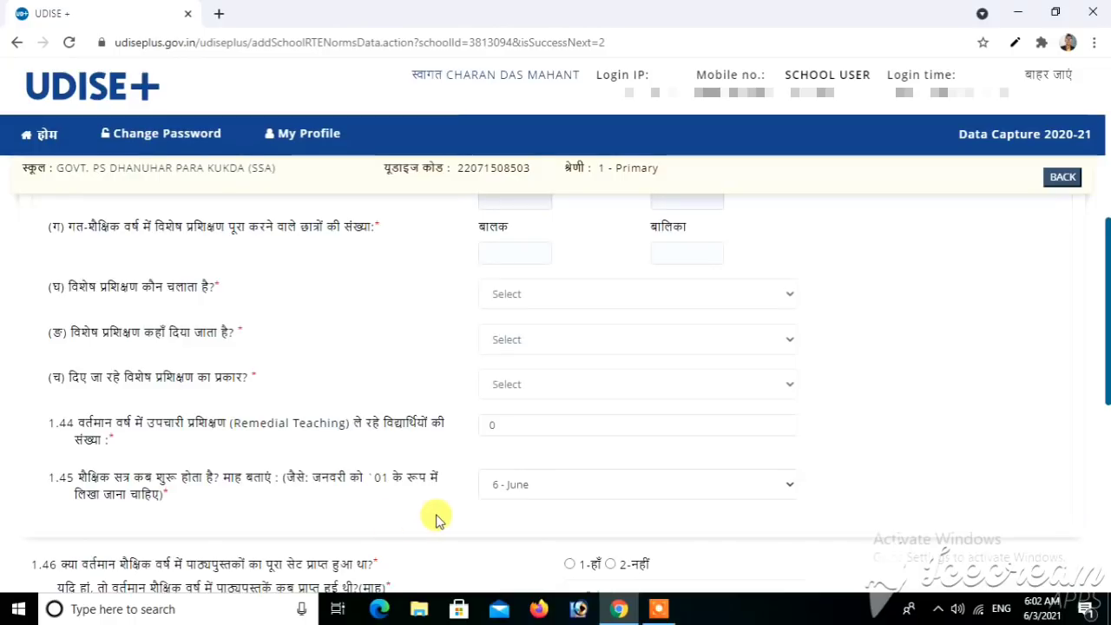
pyautogui.scroll(-1, 437, 519)
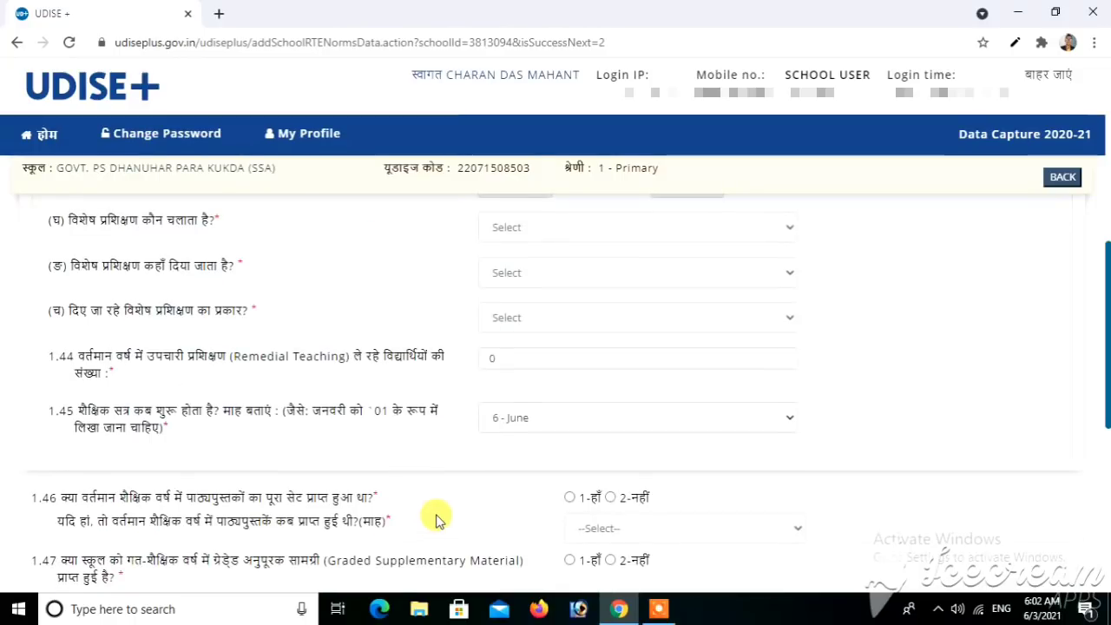
pyautogui.scroll(-2, 436, 518)
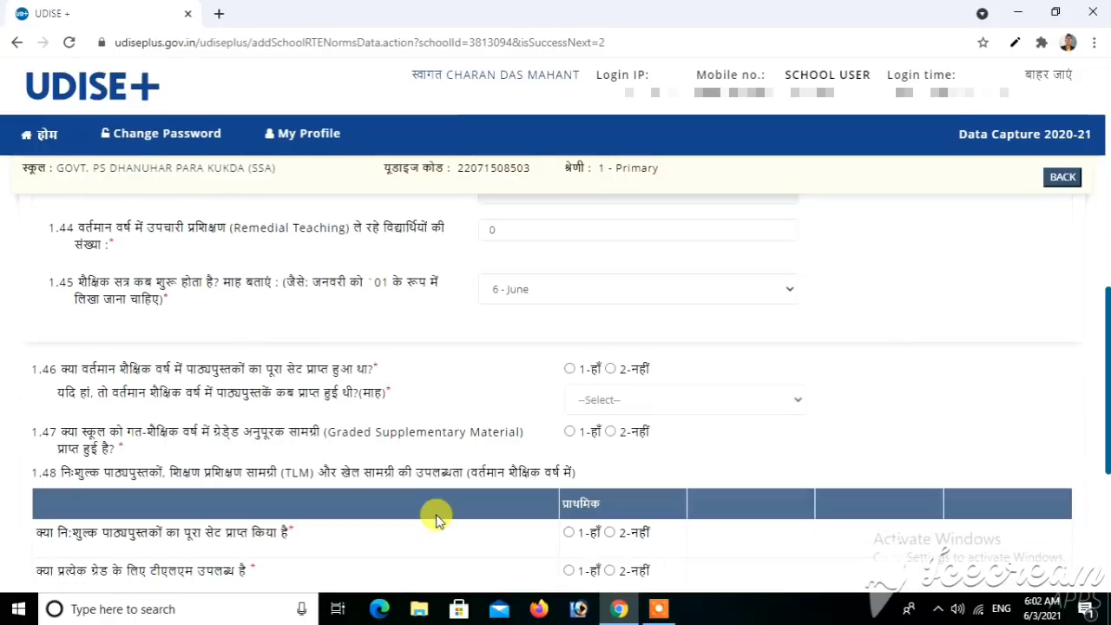
pyautogui.scroll(-1, 436, 519)
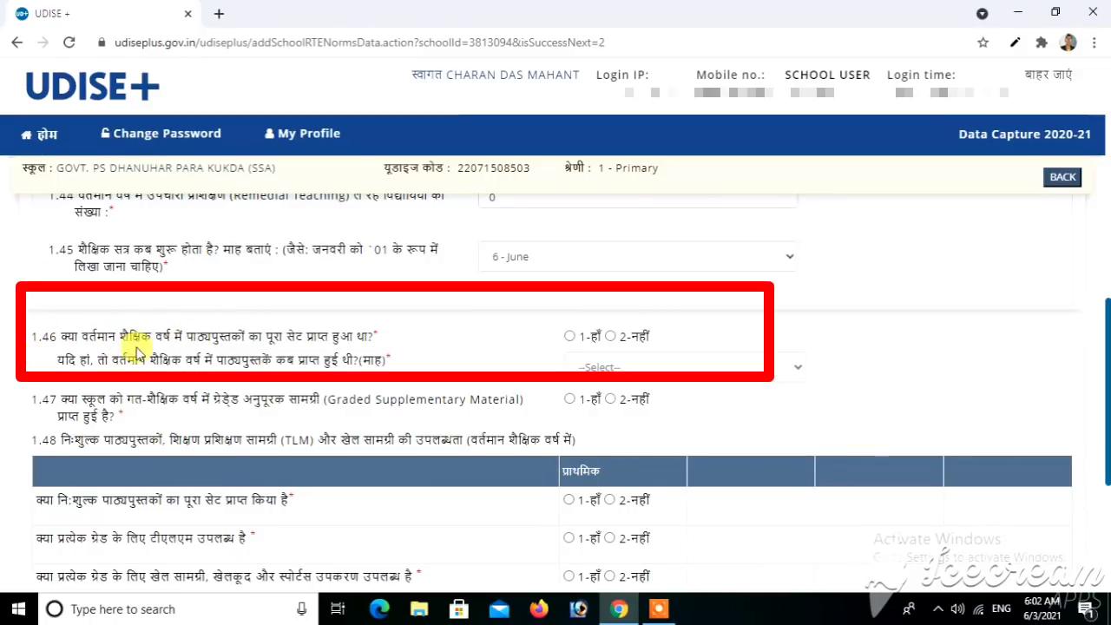
pyautogui.click(569, 337)
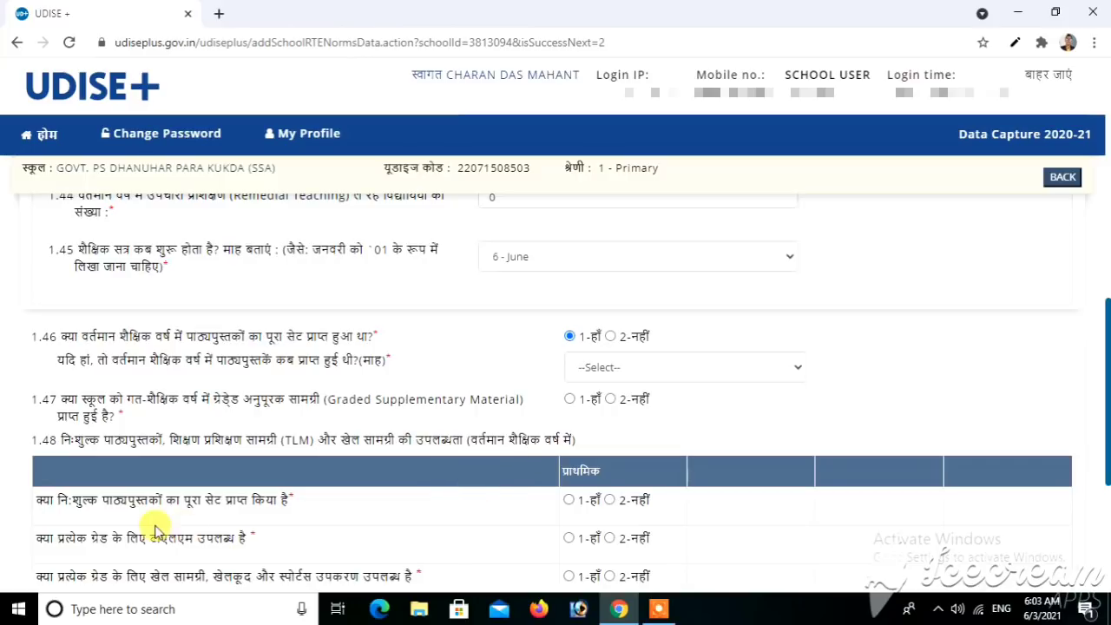
# - Review the supplementary material, TLM and school visit questions (1.47 to 1.49) and try to save the RTE norms form and continue
pyautogui.scroll(-1, 228, 527)
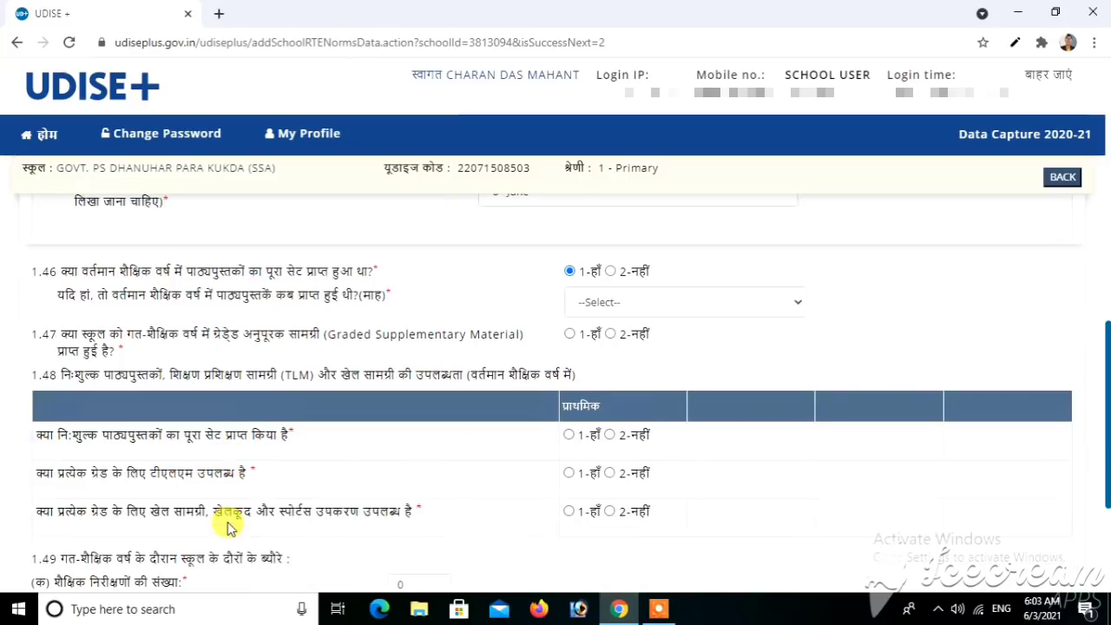
pyautogui.scroll(-2, 229, 527)
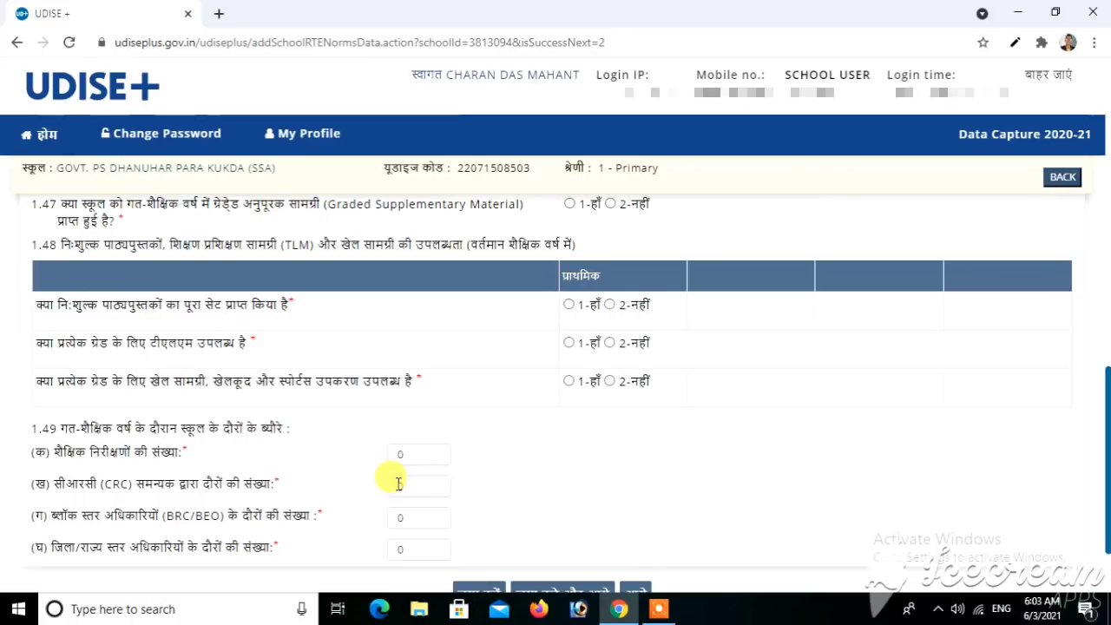
pyautogui.scroll(-2, 399, 484)
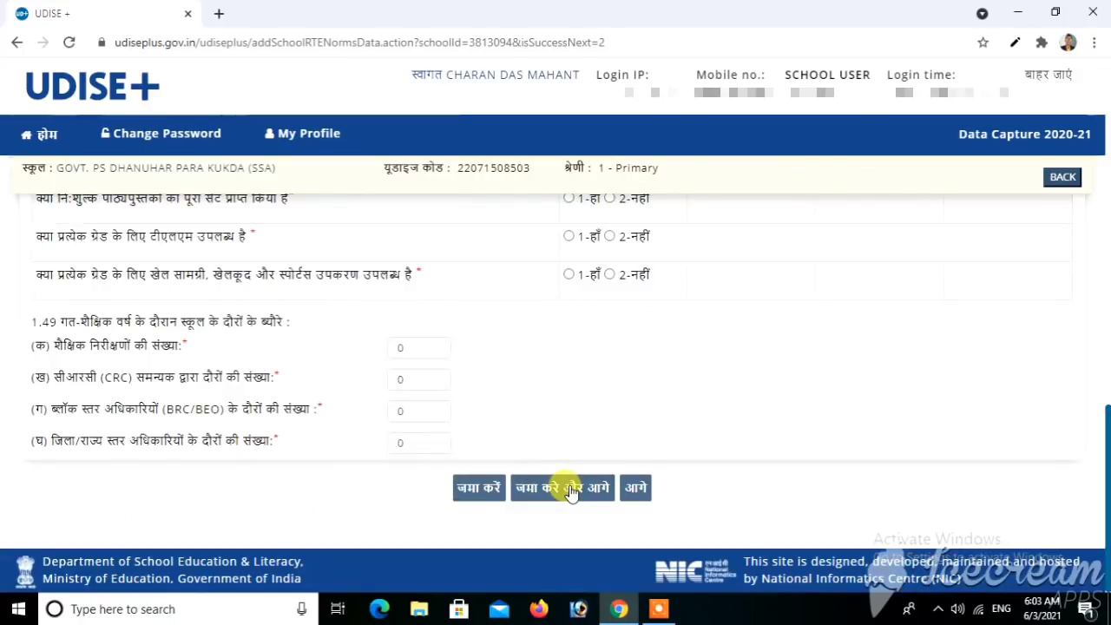
pyautogui.click(570, 490)
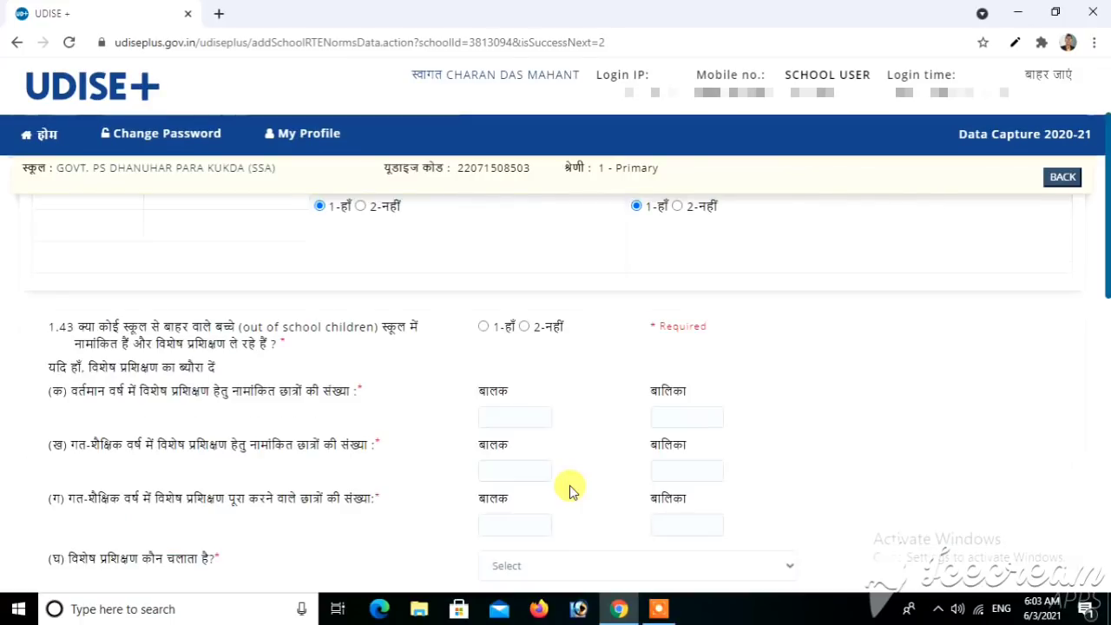
pyautogui.click(660, 612)
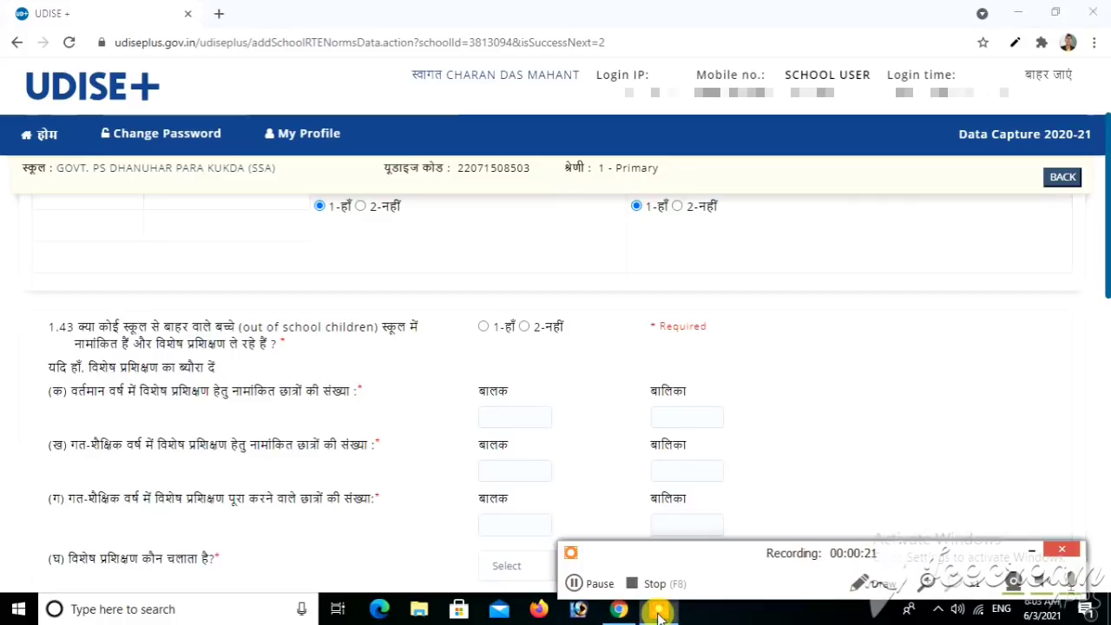
pyautogui.click(574, 583)
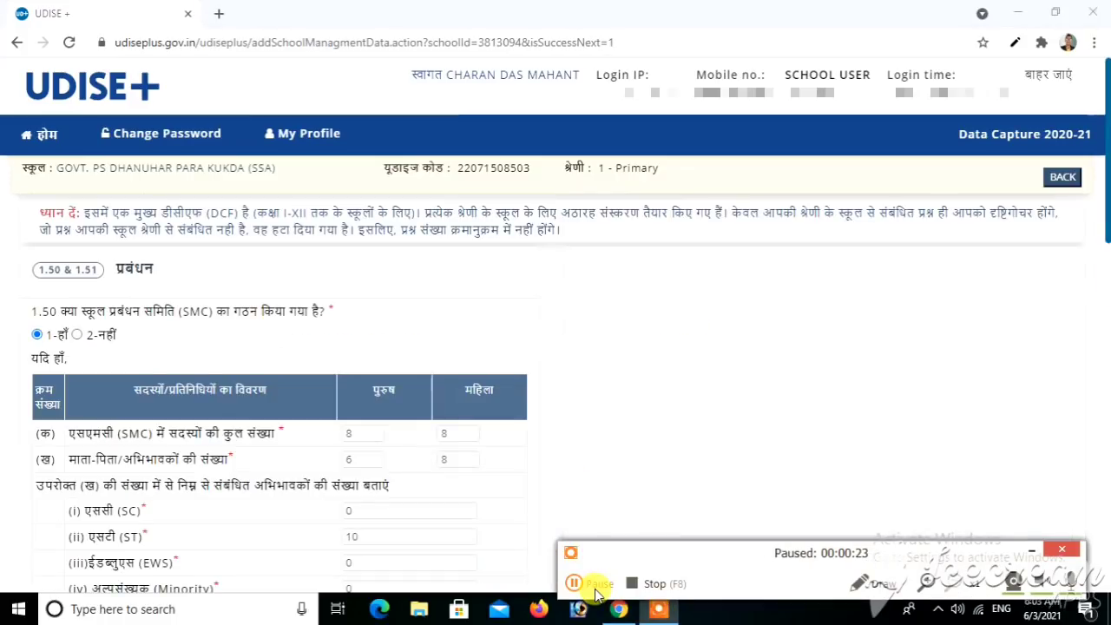
pyautogui.click(574, 583)
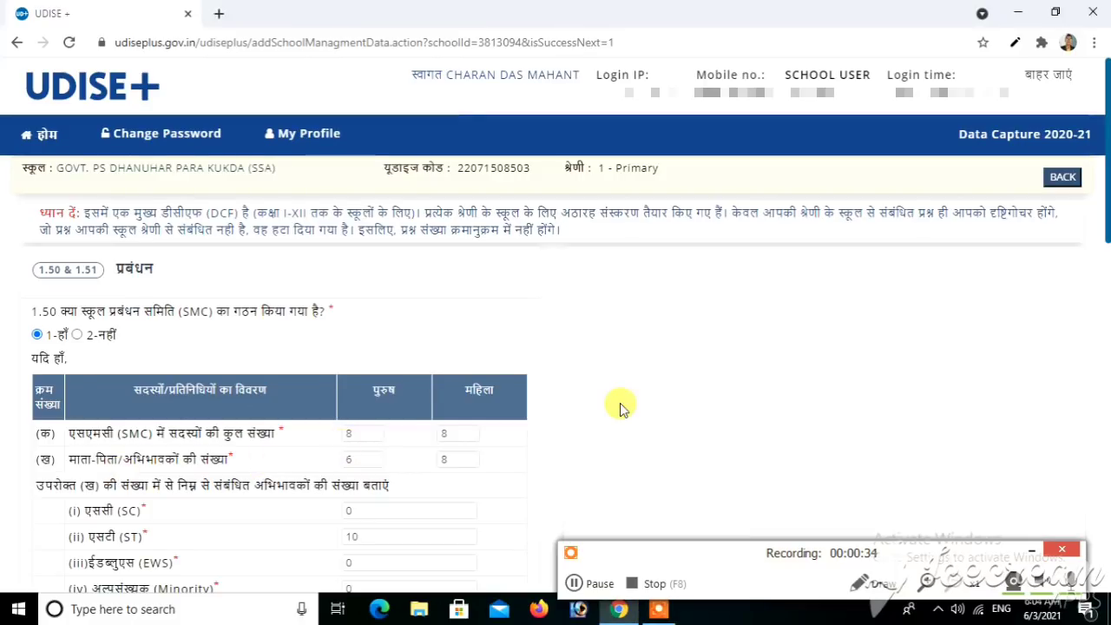
# - Review the management form (1.50 and 1.51), including the SMC members, meetings and bank account details, and continue to the classroom form
pyautogui.scroll(-2, 621, 408)
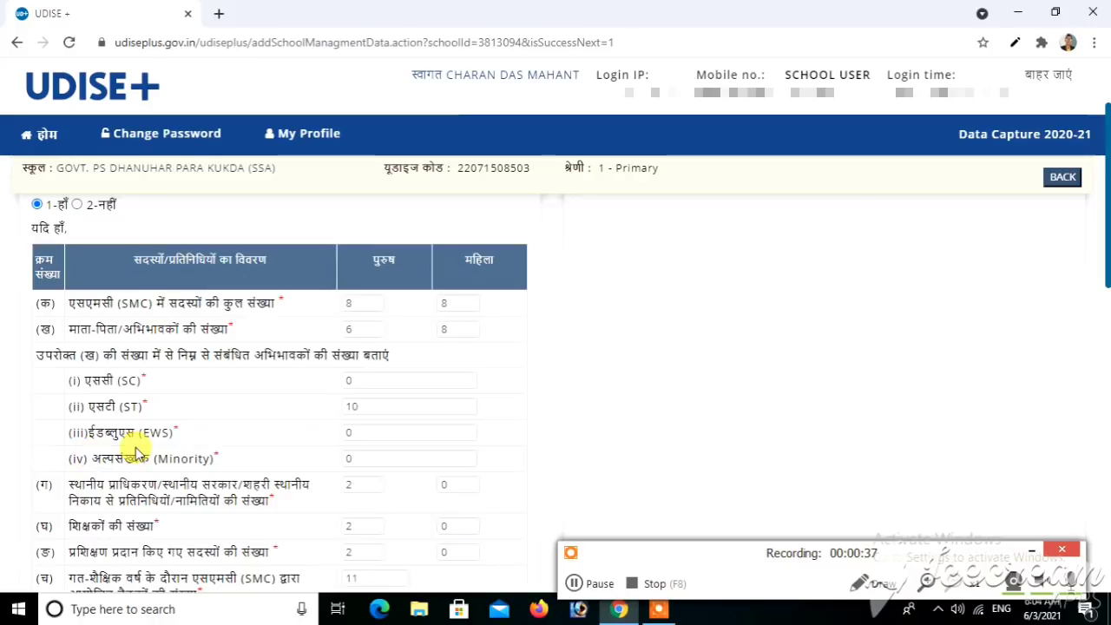
pyautogui.scroll(-2, 134, 451)
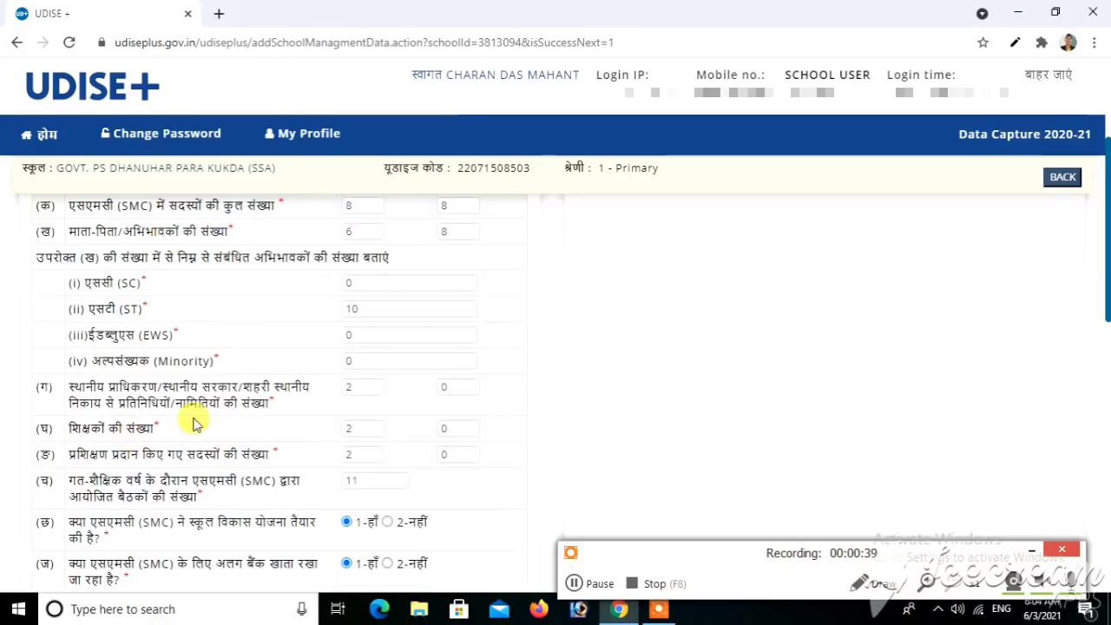
pyautogui.scroll(-1, 241, 390)
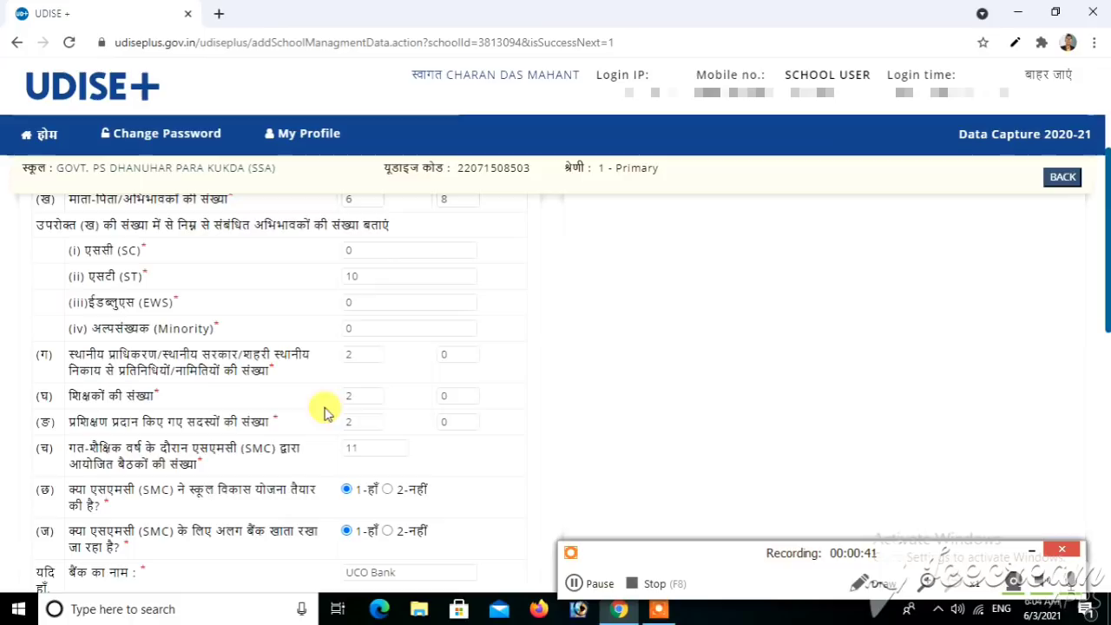
pyautogui.scroll(-3, 298, 425)
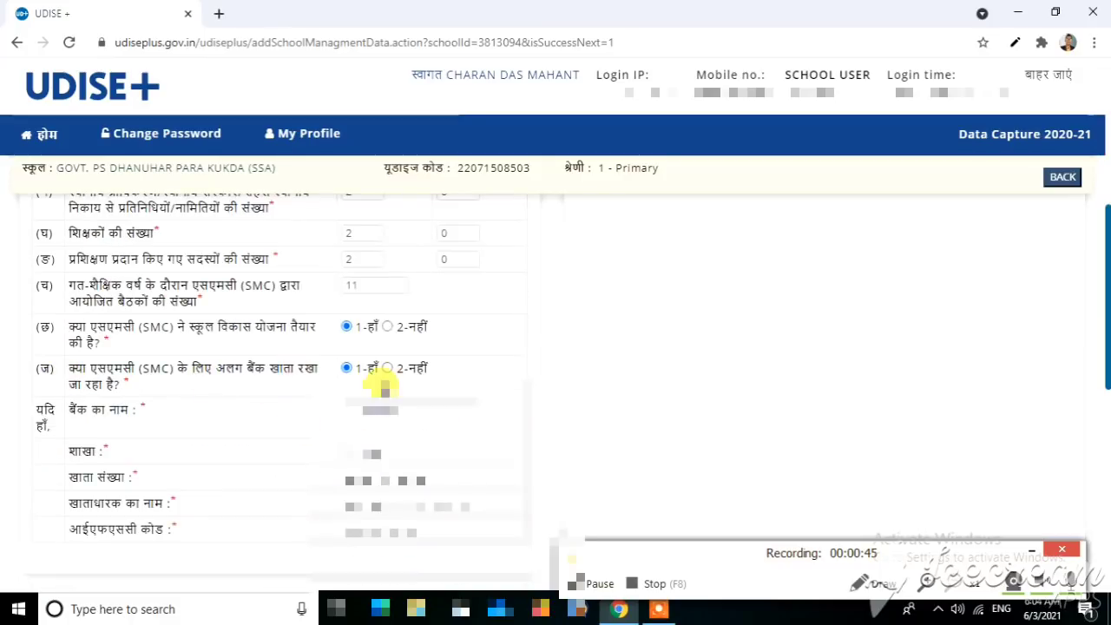
pyautogui.scroll(-1, 375, 427)
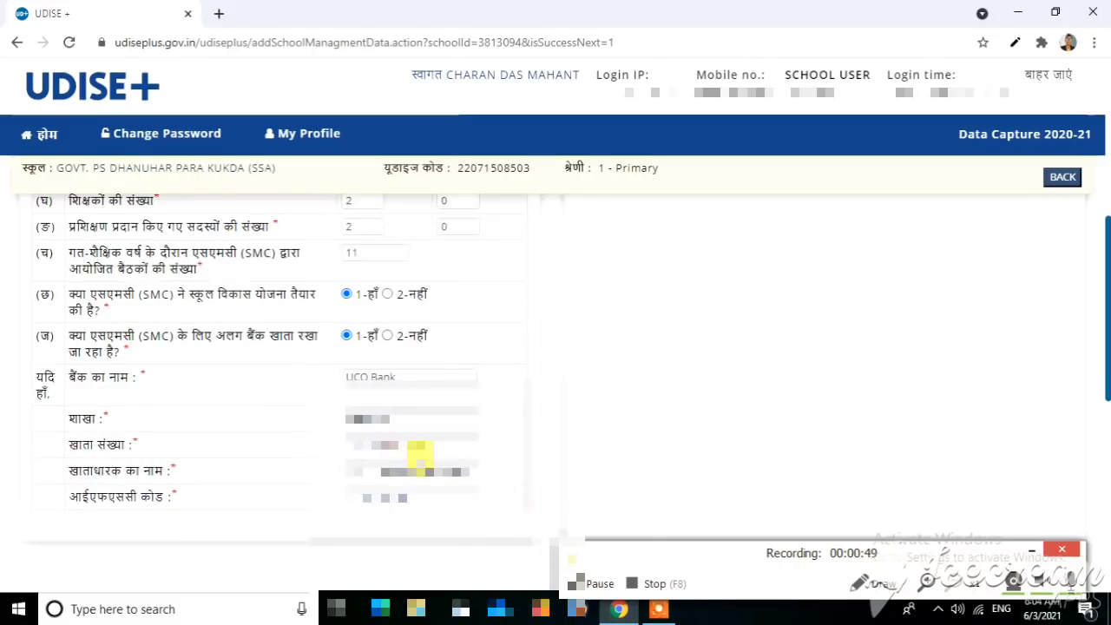
pyautogui.scroll(-6, 419, 451)
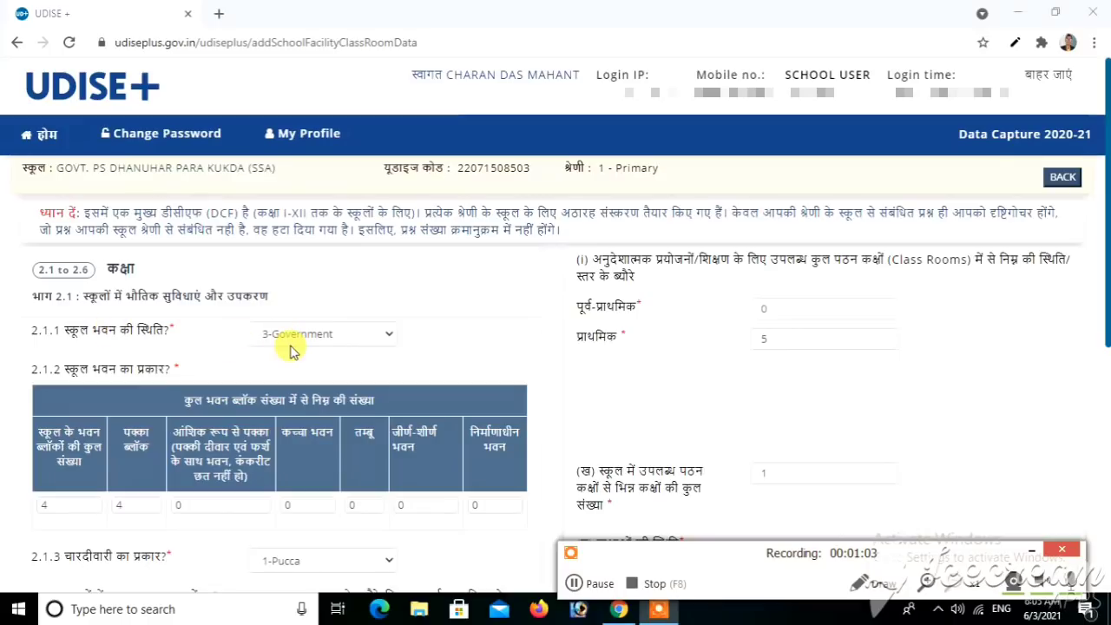
# - Check the available options for school building status (2.1.1) and boundary wall type (2.1.3), keeping 3-Government and 1-Pucca
pyautogui.click(319, 338)
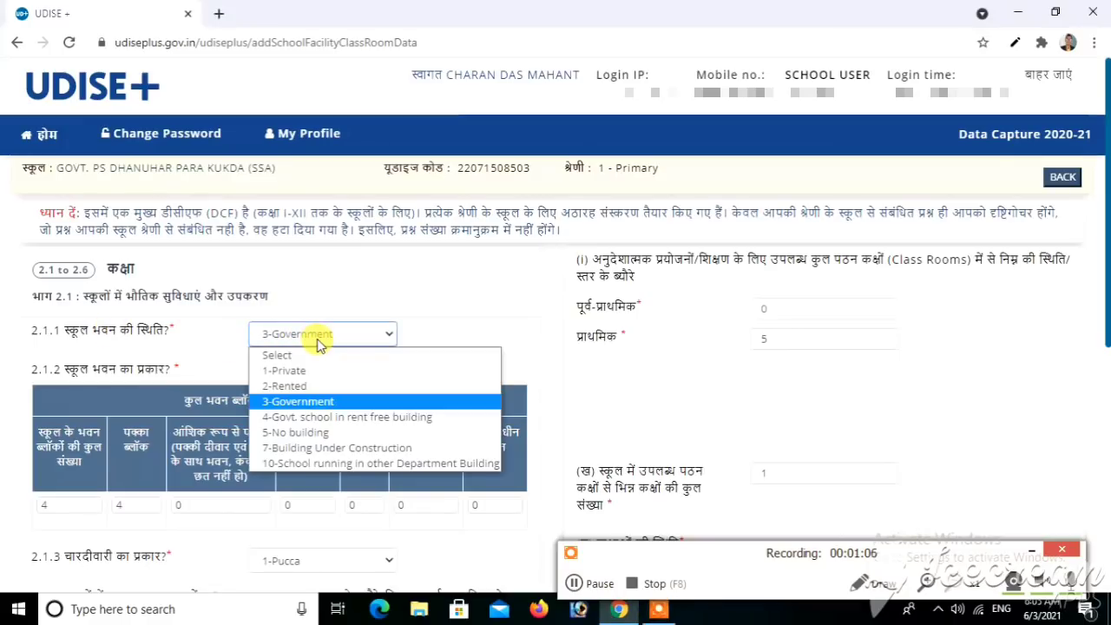
pyautogui.click(247, 397)
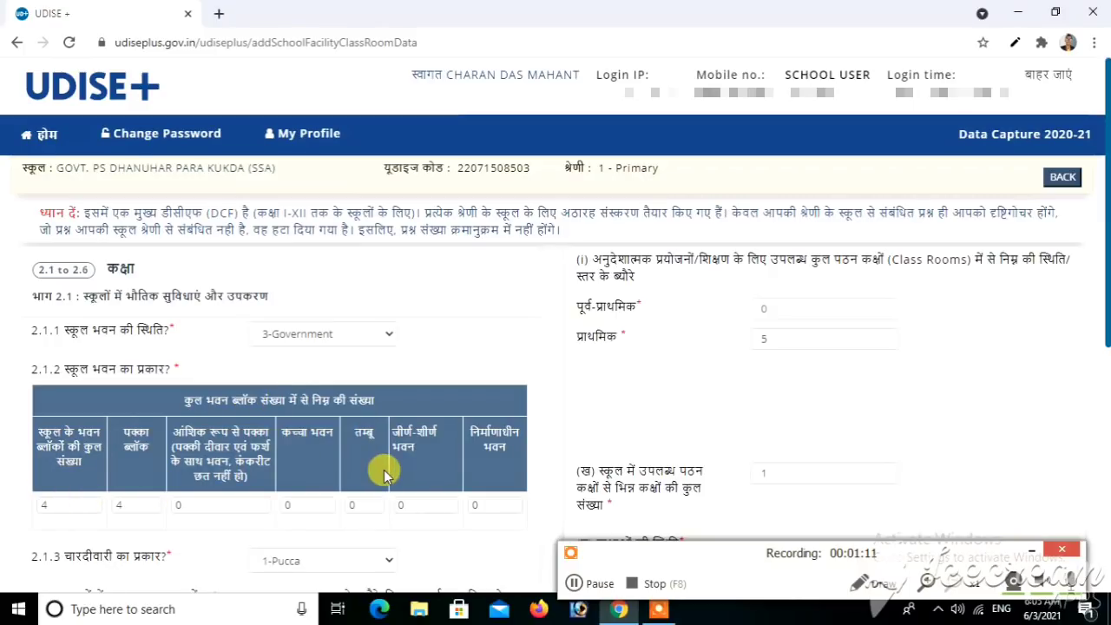
pyautogui.scroll(-2, 384, 473)
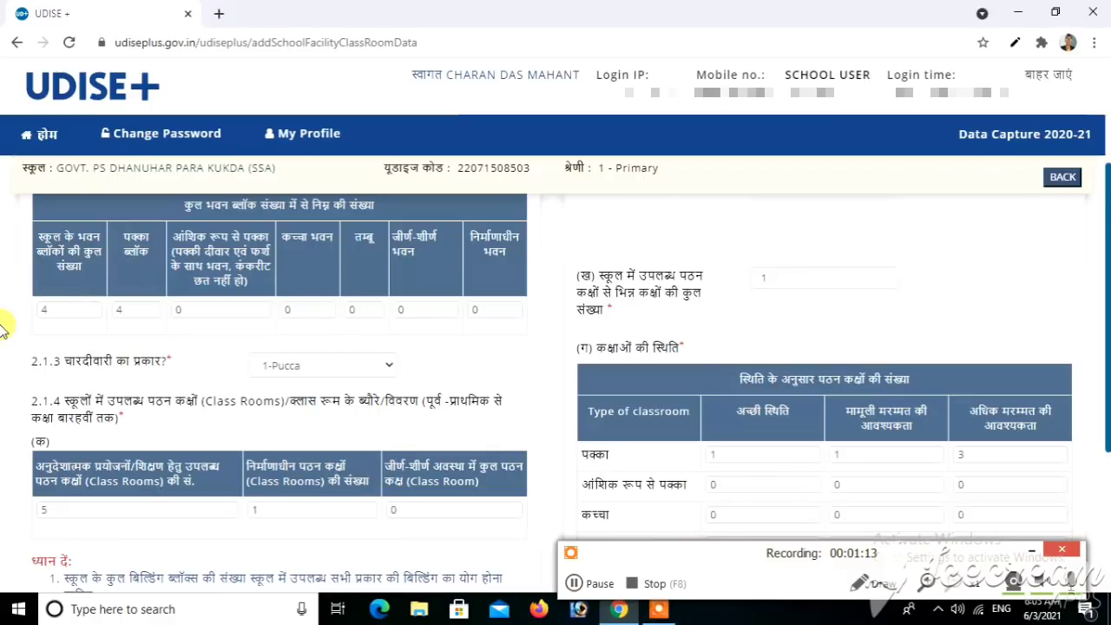
pyautogui.click(290, 367)
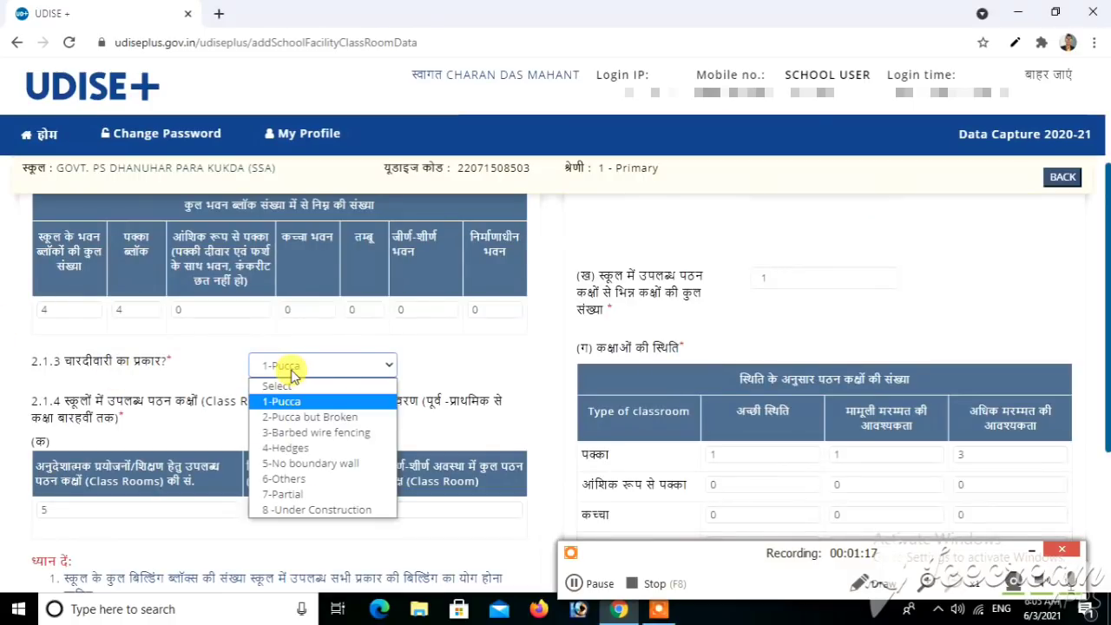
pyautogui.click(179, 417)
# - Review the classroom counts, classroom conditions, land and head teacher's room answers (2.1.4 to 2.1.6), save them and continue to the toilet facilities form
pyautogui.scroll(-1, 179, 417)
pyautogui.scroll(-3, 179, 418)
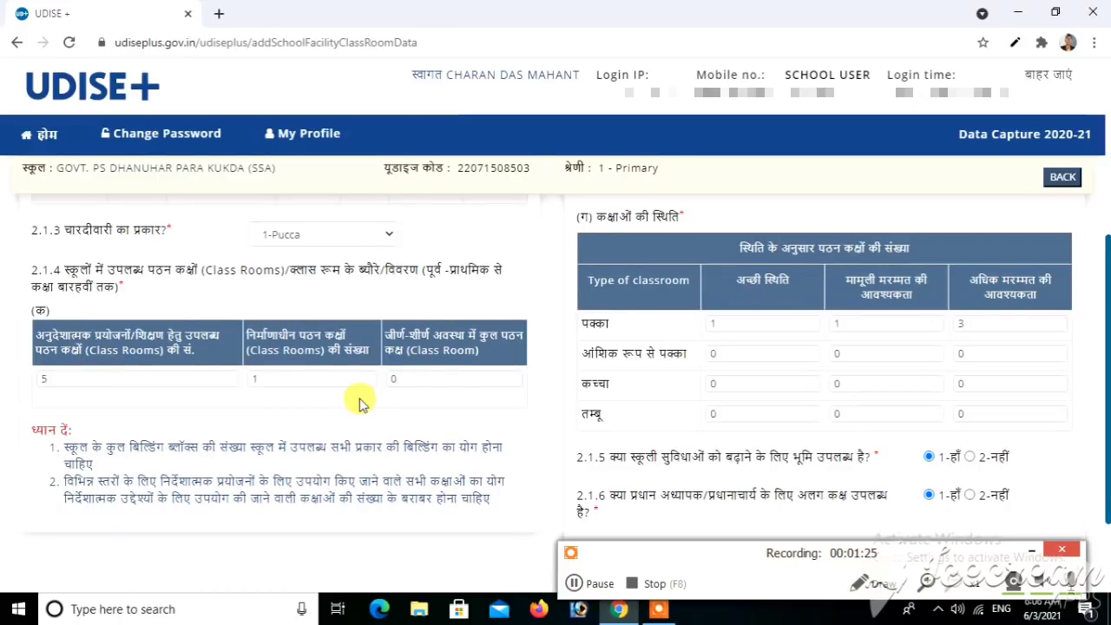
pyautogui.scroll(3, 361, 401)
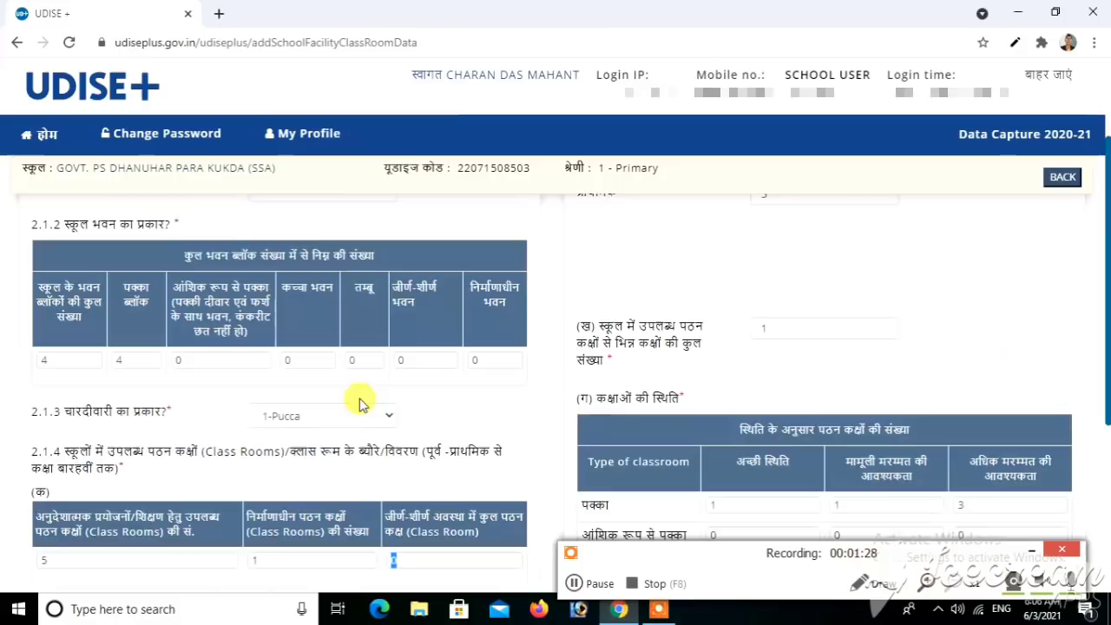
pyautogui.scroll(3, 360, 401)
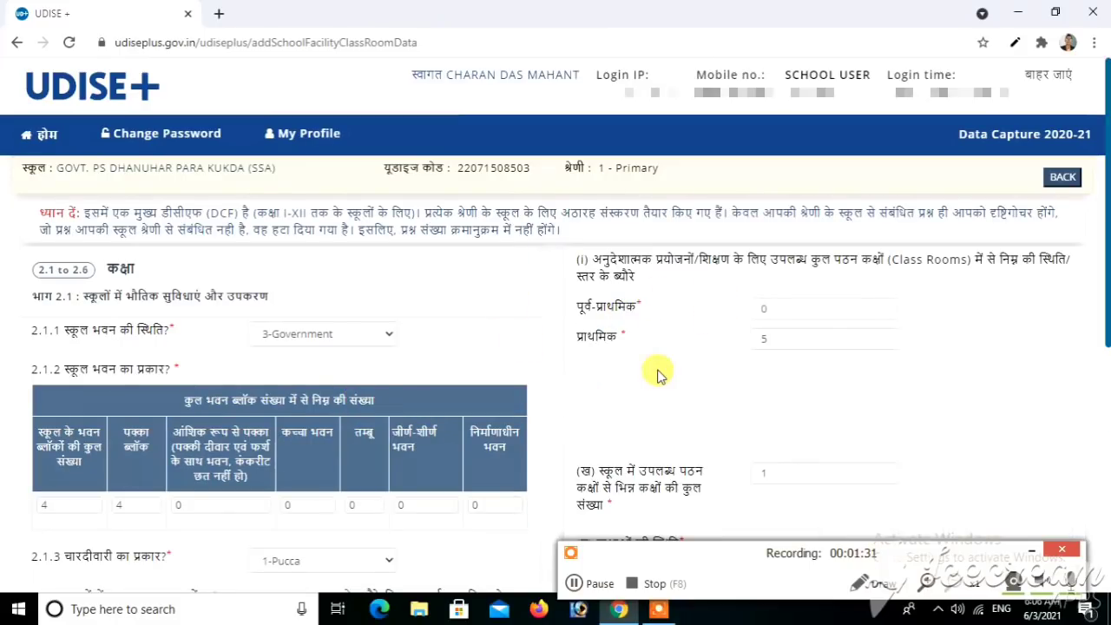
pyautogui.scroll(-3, 658, 374)
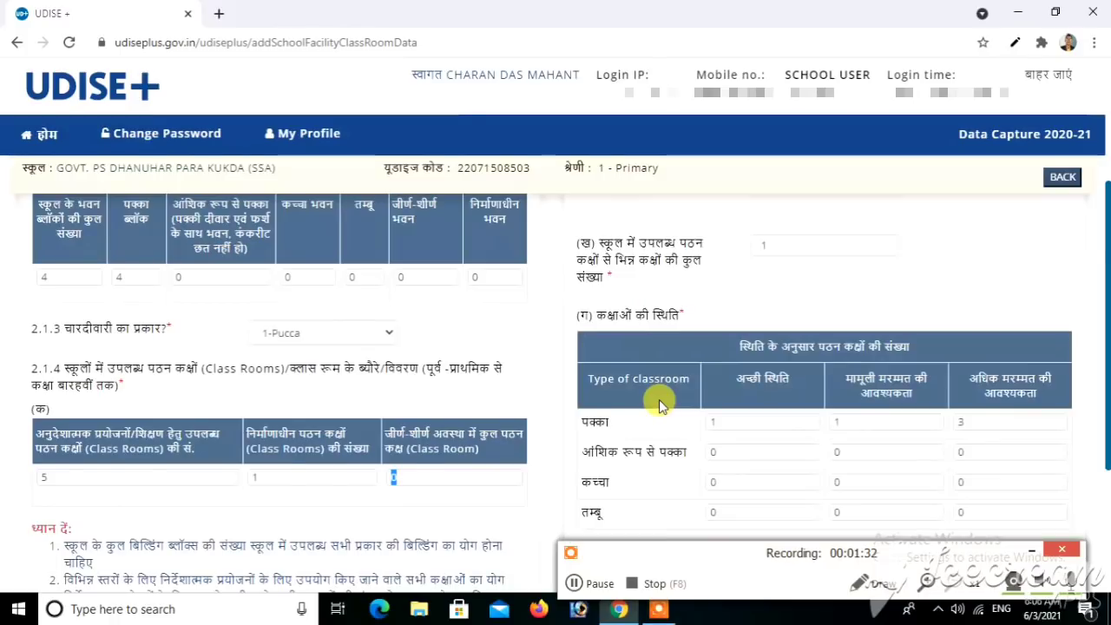
pyautogui.scroll(-2, 657, 404)
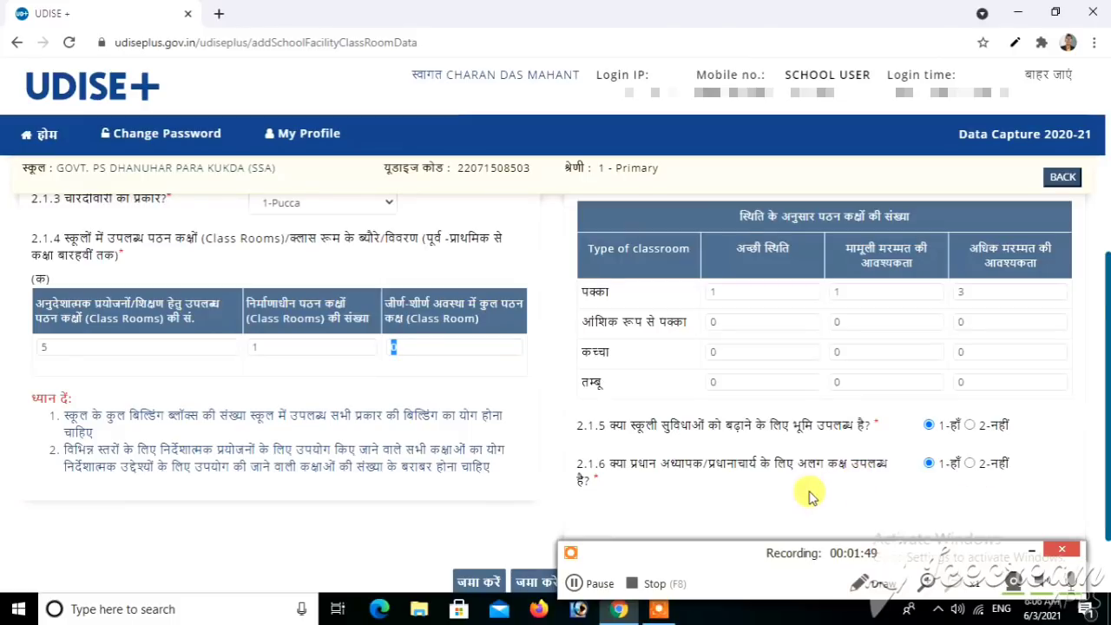
pyautogui.scroll(-1, 807, 495)
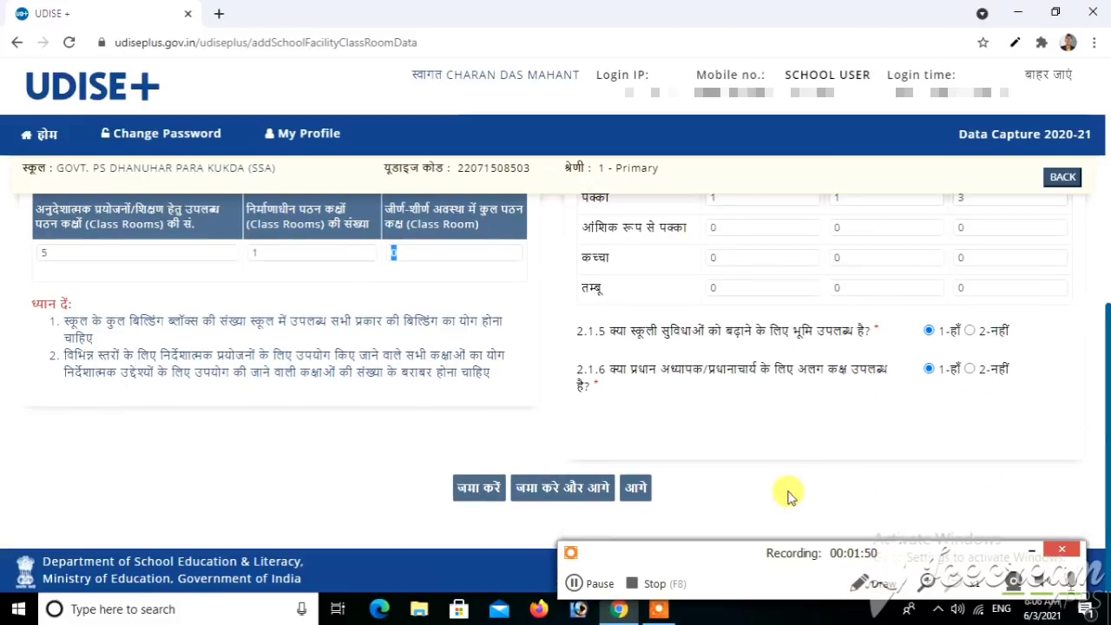
pyautogui.click(568, 498)
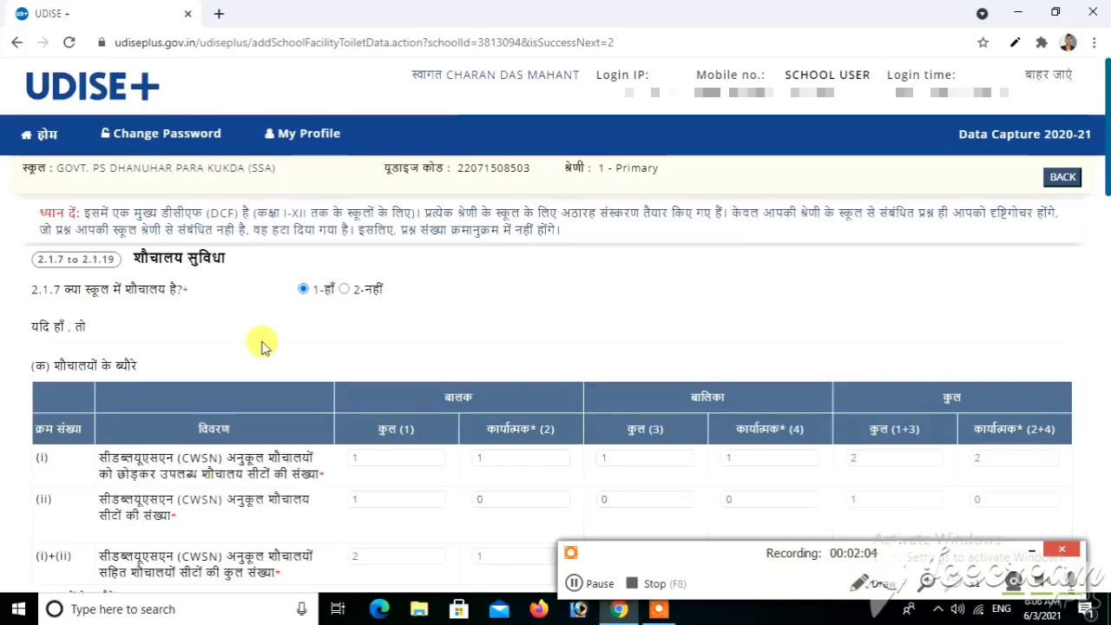
# - Review the toilet and urinal counts, water availability, functional toilet definition and handwashing answer in question 2.1.7
pyautogui.scroll(-2, 265, 345)
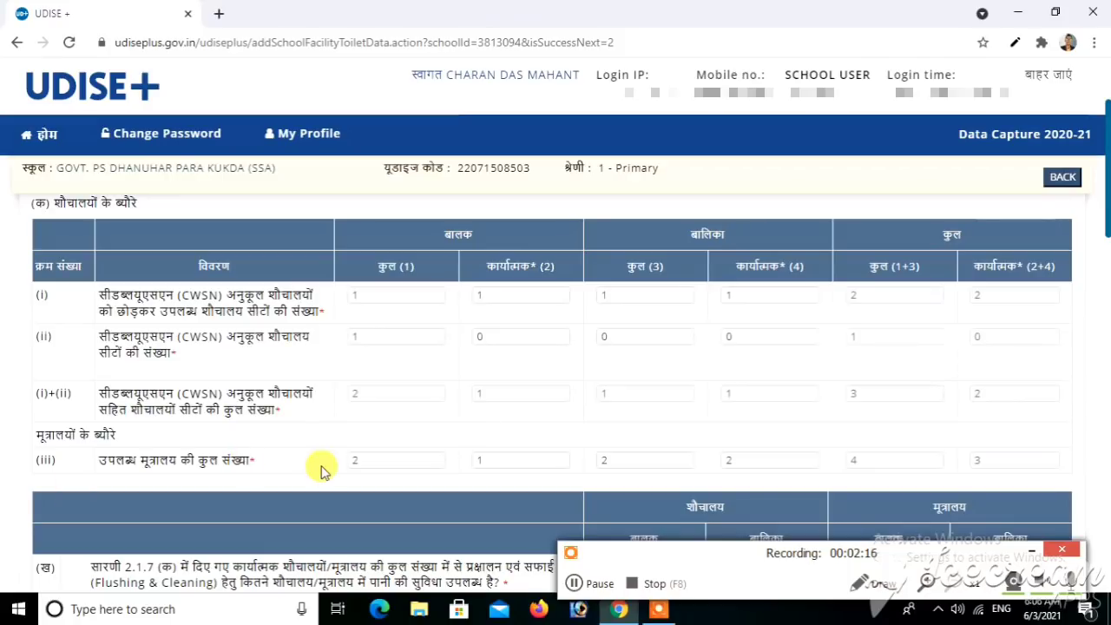
pyautogui.scroll(-3, 321, 467)
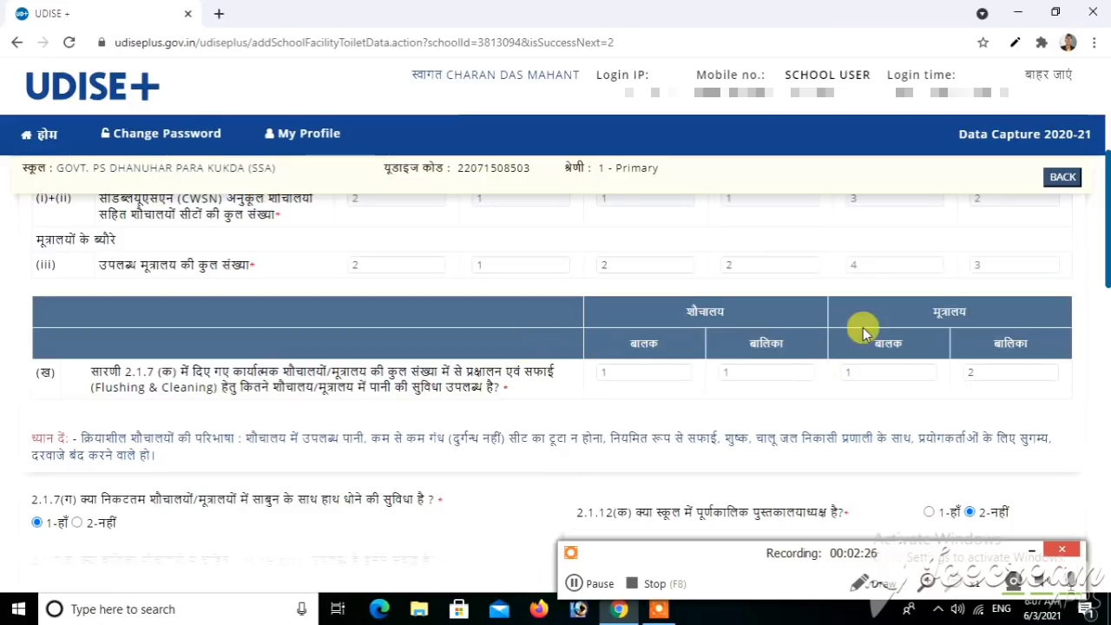
pyautogui.moveTo(33, 418); pyautogui.dragTo(127, 438)
pyautogui.click(301, 440)
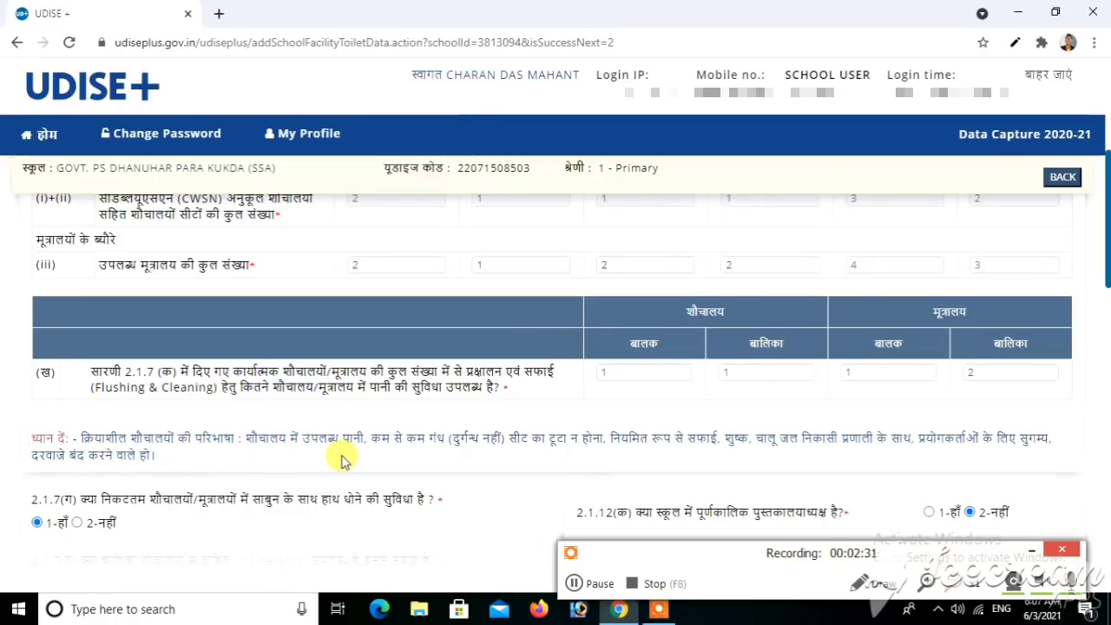
pyautogui.scroll(-2, 341, 460)
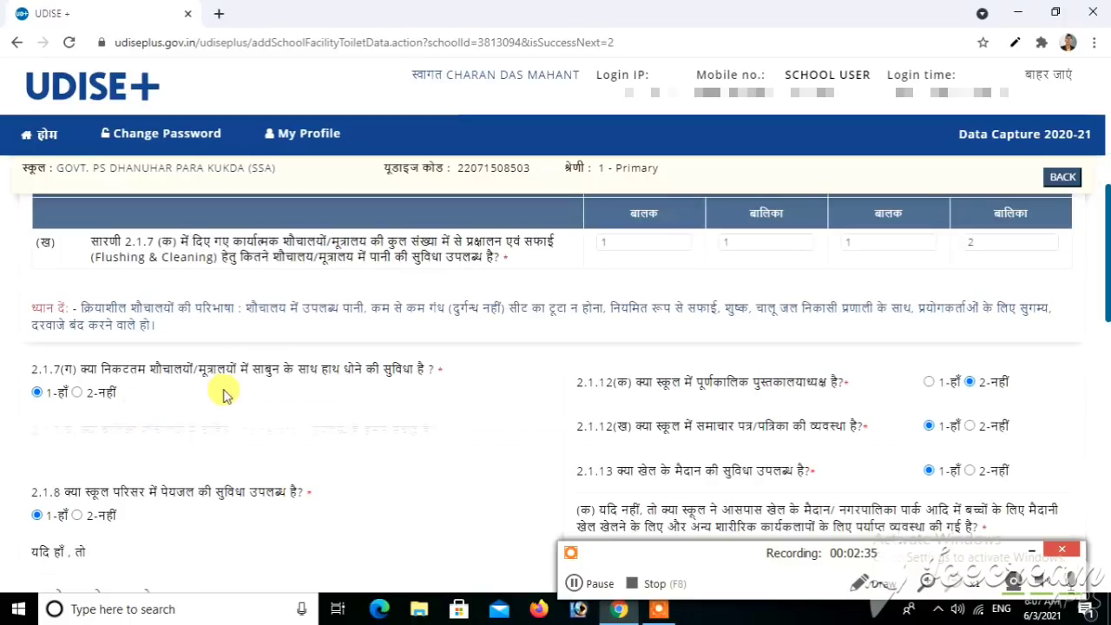
pyautogui.scroll(-1, 223, 392)
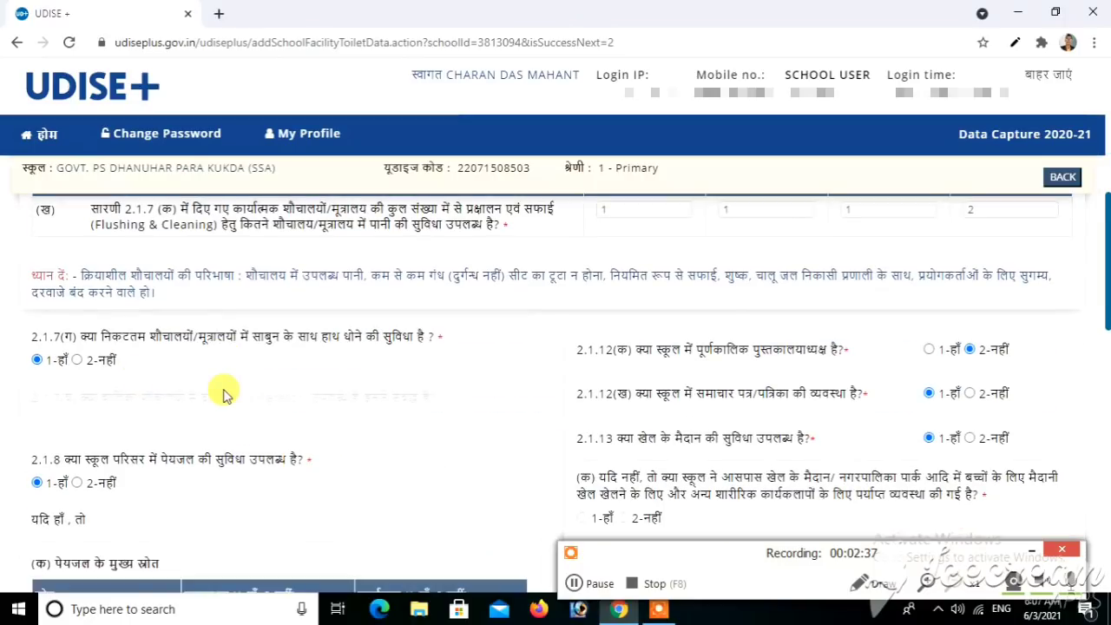
pyautogui.scroll(-1, 139, 386)
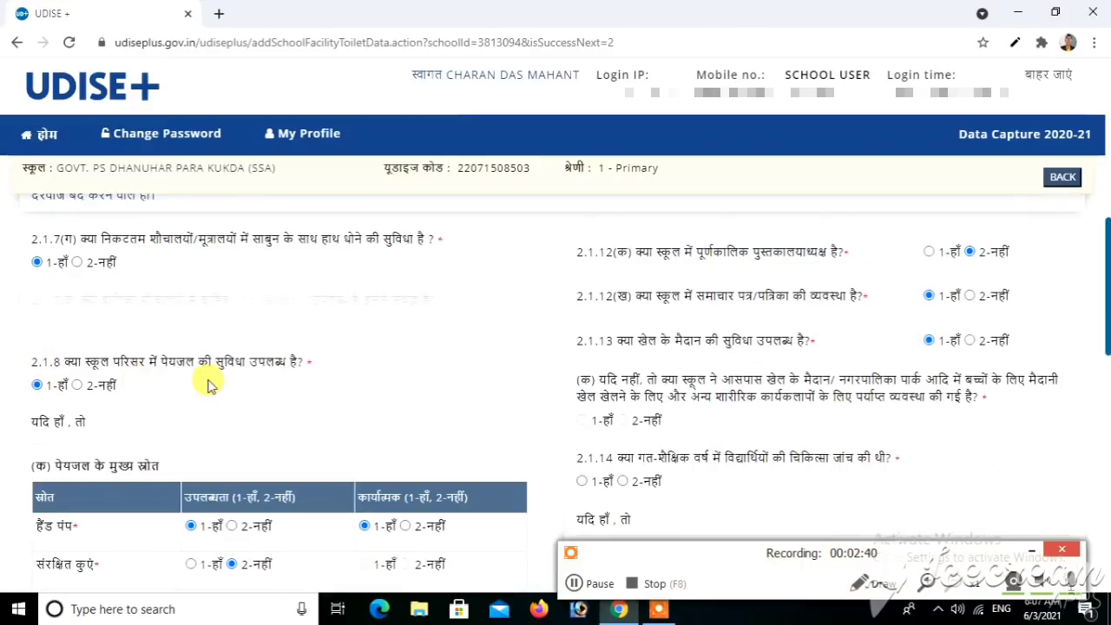
# - Review the drinking water sources, water purifier, rainwater harvesting, handwashing, electricity, solar panel and library answers (2.1.8 to 2.1.12)
pyautogui.scroll(-2, 34, 393)
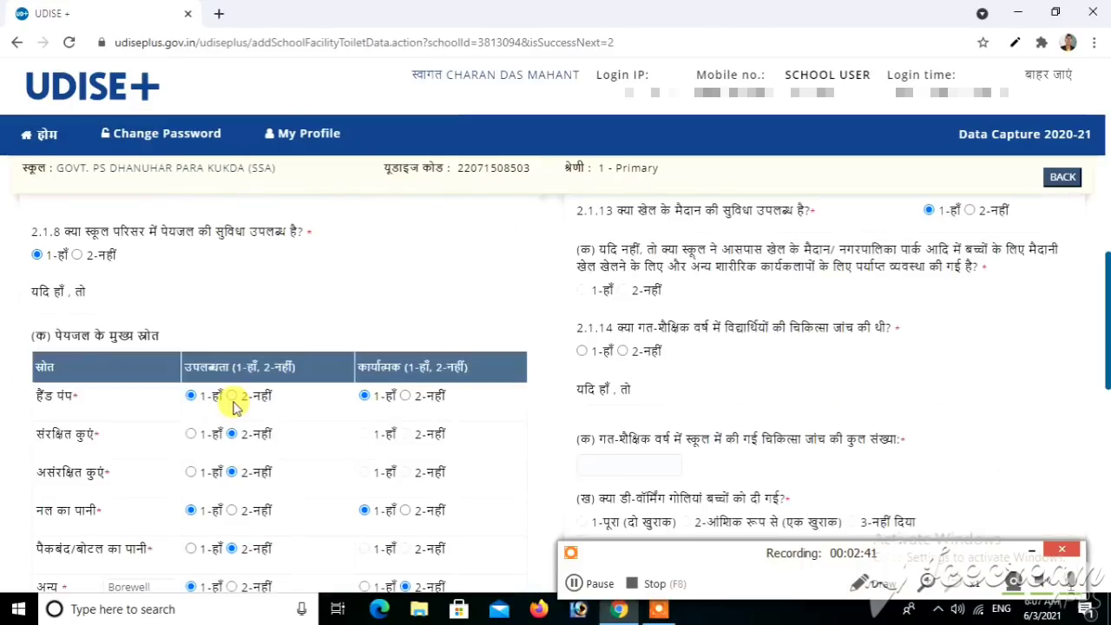
pyautogui.scroll(-1, 96, 431)
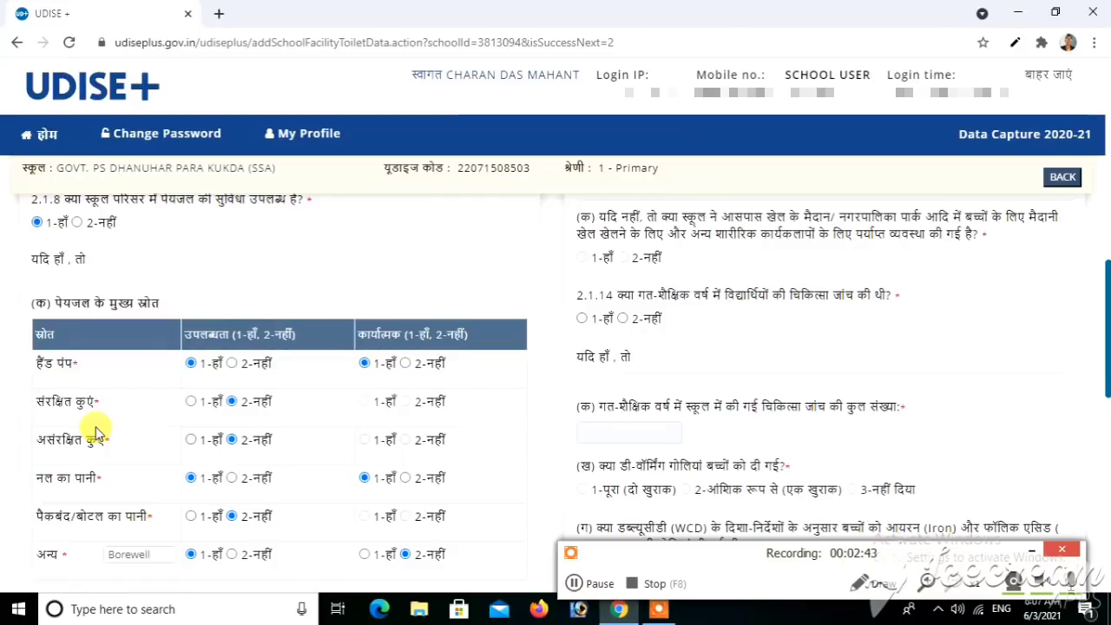
pyautogui.scroll(-1, 74, 447)
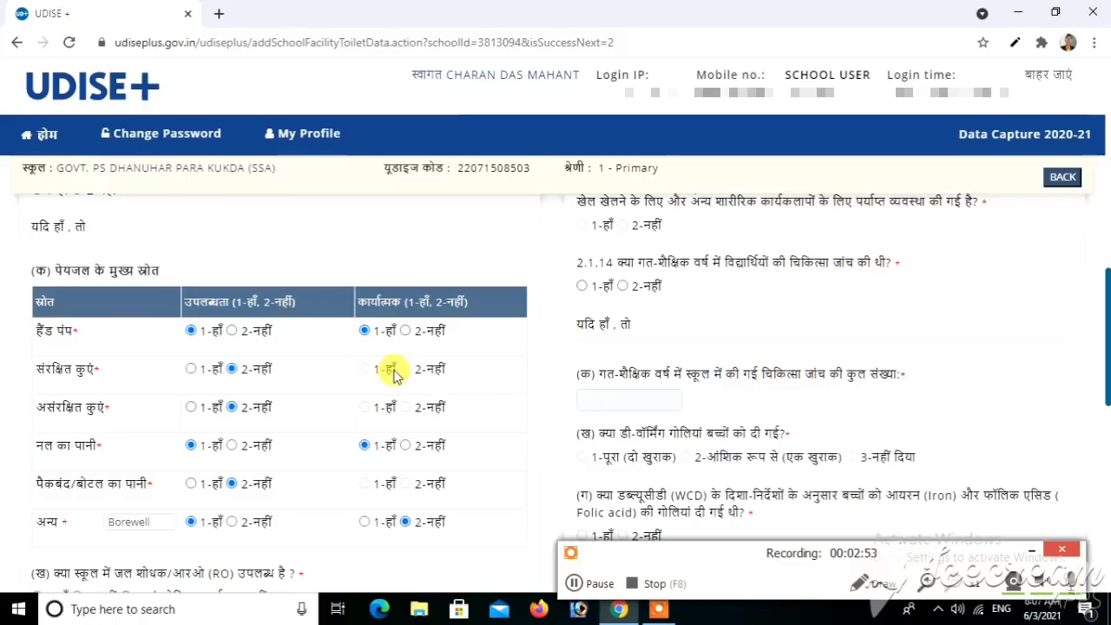
pyautogui.scroll(-2, 389, 370)
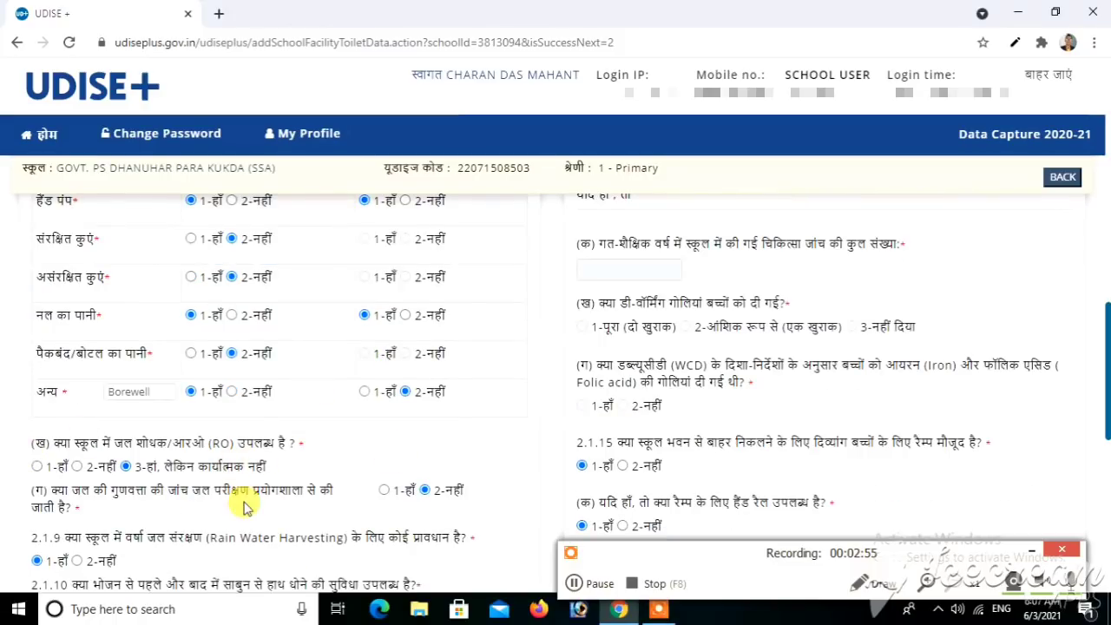
pyautogui.scroll(-1, 200, 522)
pyautogui.scroll(-1, 197, 520)
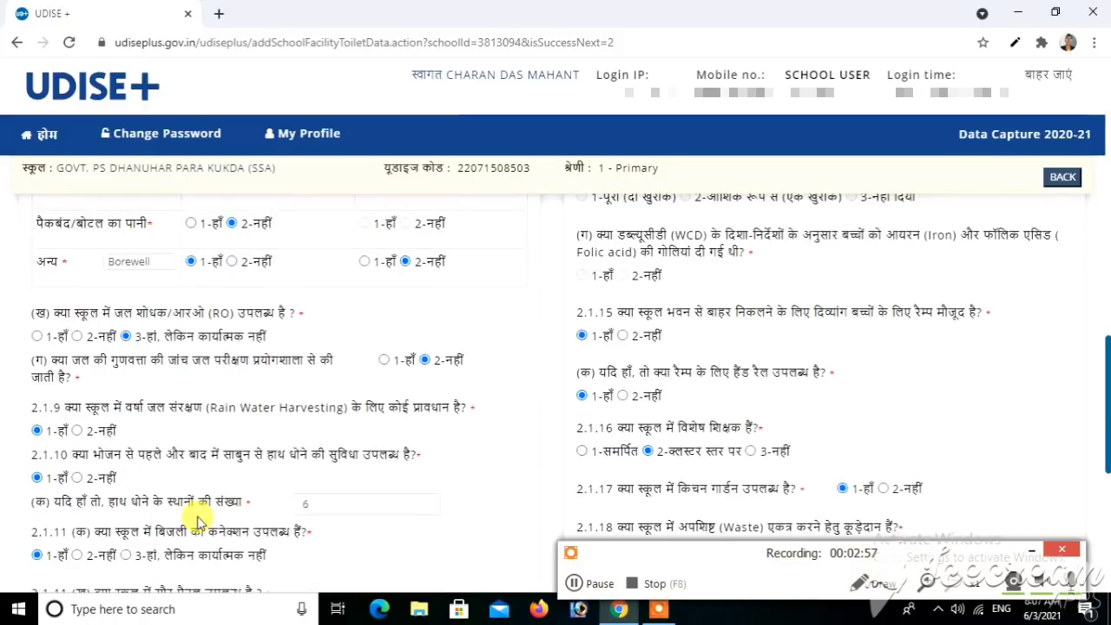
pyautogui.scroll(-1, 198, 520)
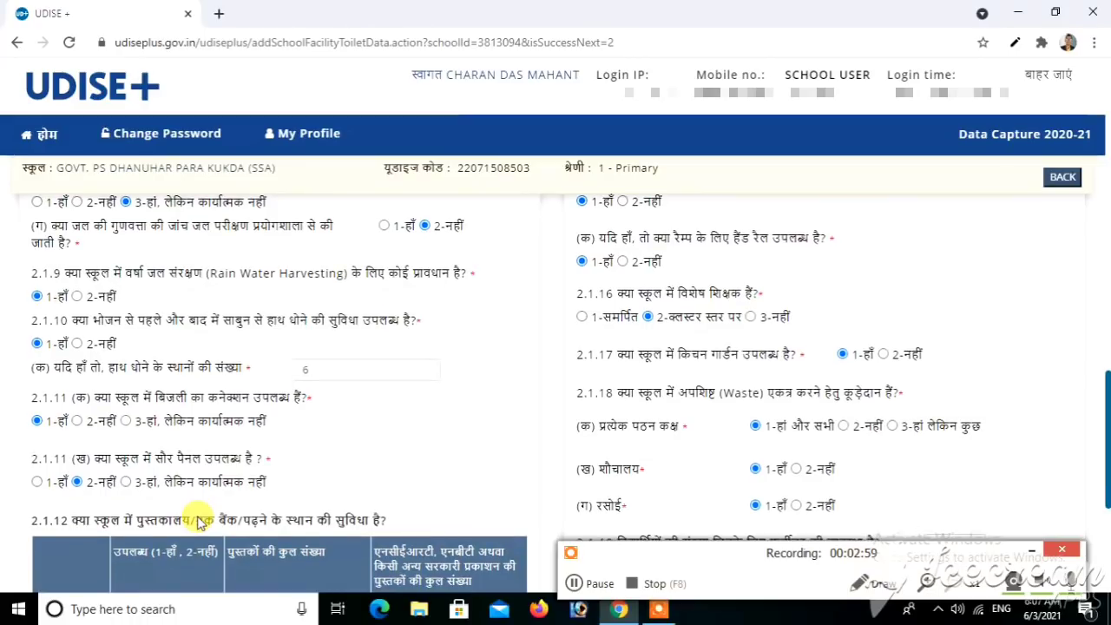
pyautogui.scroll(-1, 197, 521)
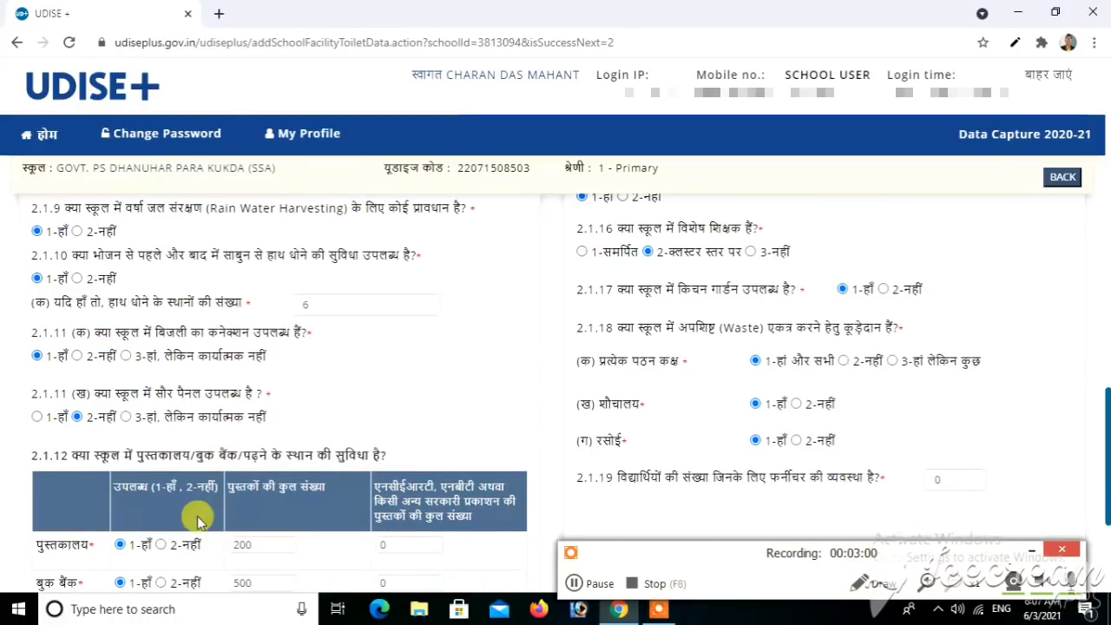
pyautogui.scroll(-2, 197, 515)
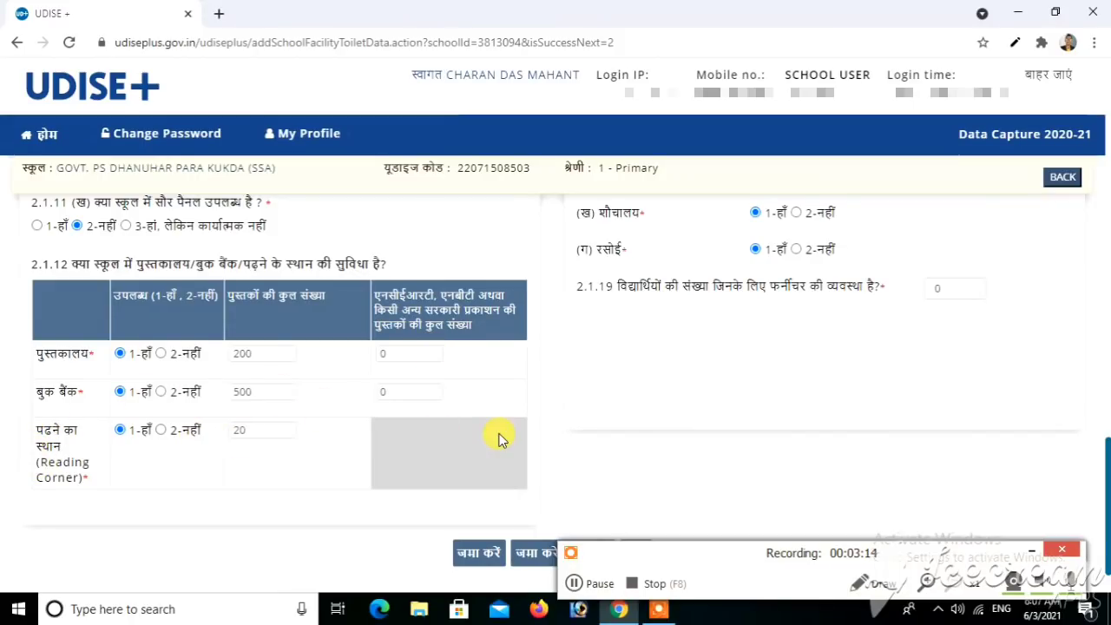
# - Review the librarian, newspaper, playground and student medical check-up questions, including deworming and iron tablets (2.1.12(क) to 2.1.14)
pyautogui.scroll(1, 753, 420)
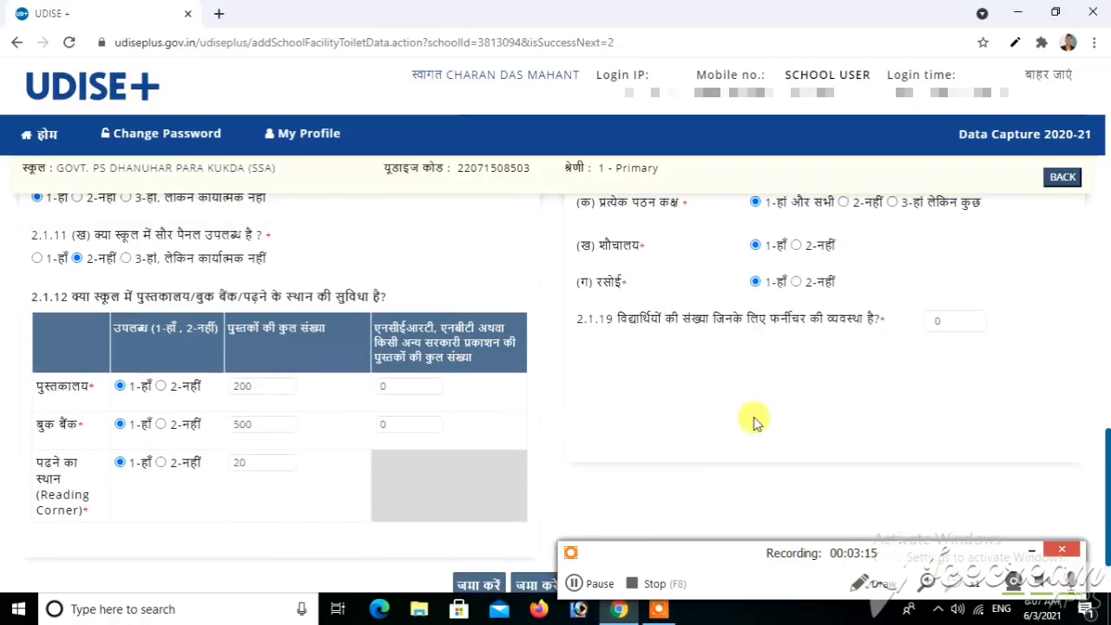
pyautogui.scroll(5, 753, 421)
pyautogui.scroll(2, 753, 420)
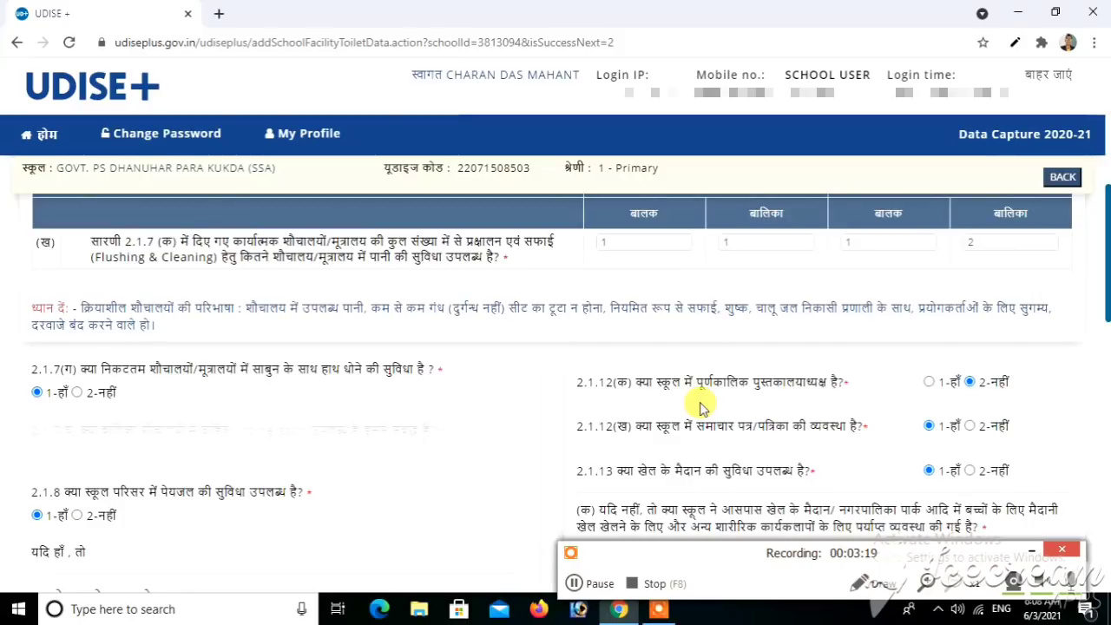
pyautogui.scroll(-1, 701, 408)
pyautogui.scroll(-2, 701, 406)
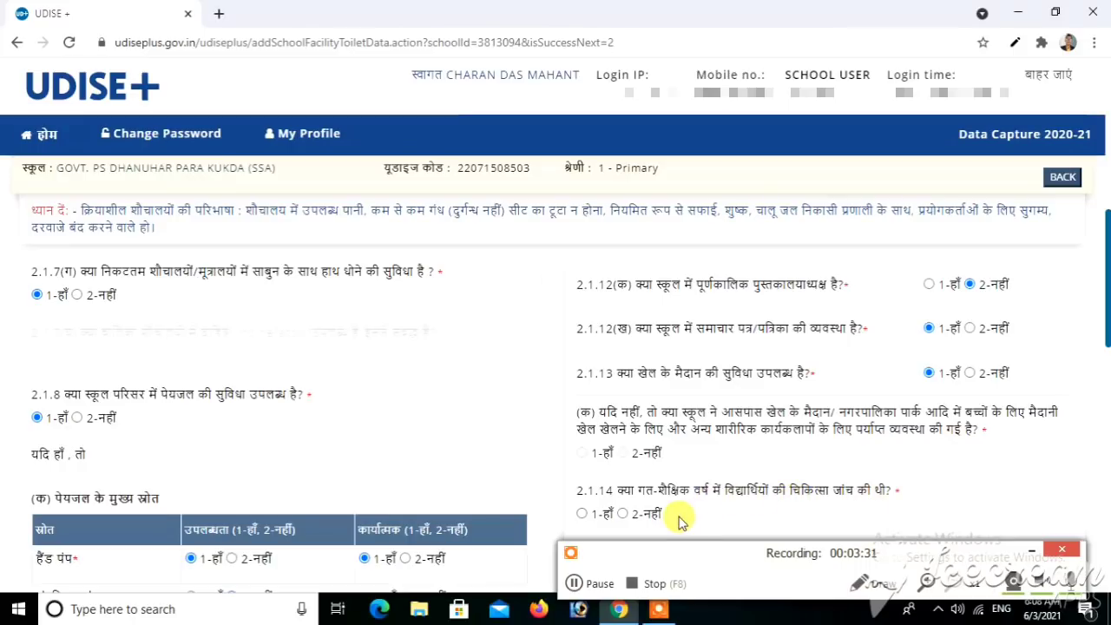
pyautogui.scroll(-1, 681, 520)
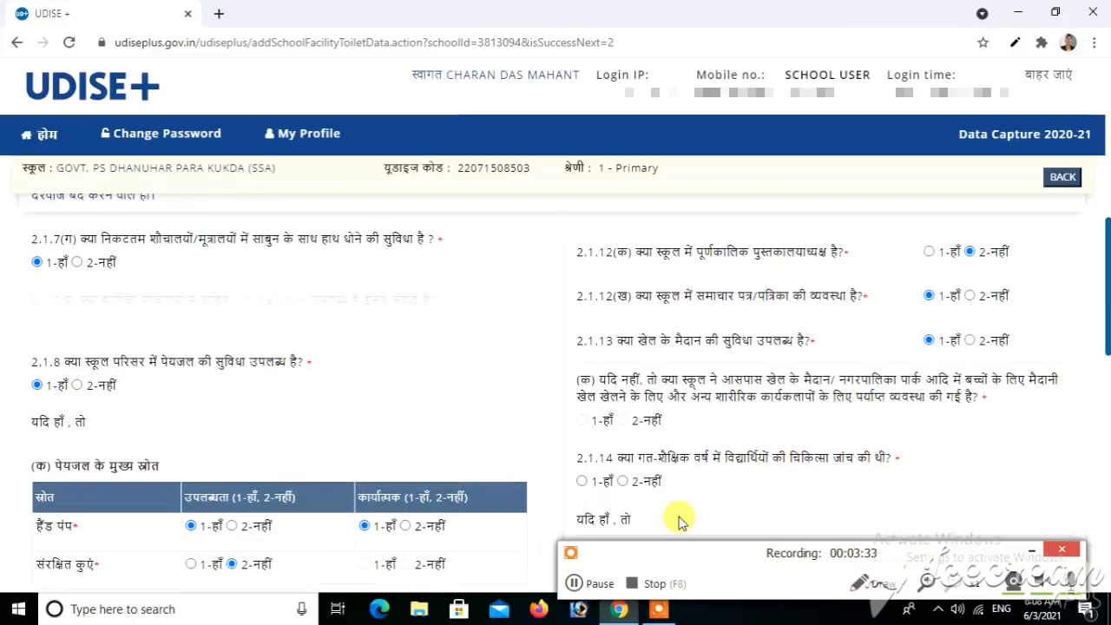
pyautogui.scroll(-3, 681, 520)
pyautogui.scroll(-2, 674, 384)
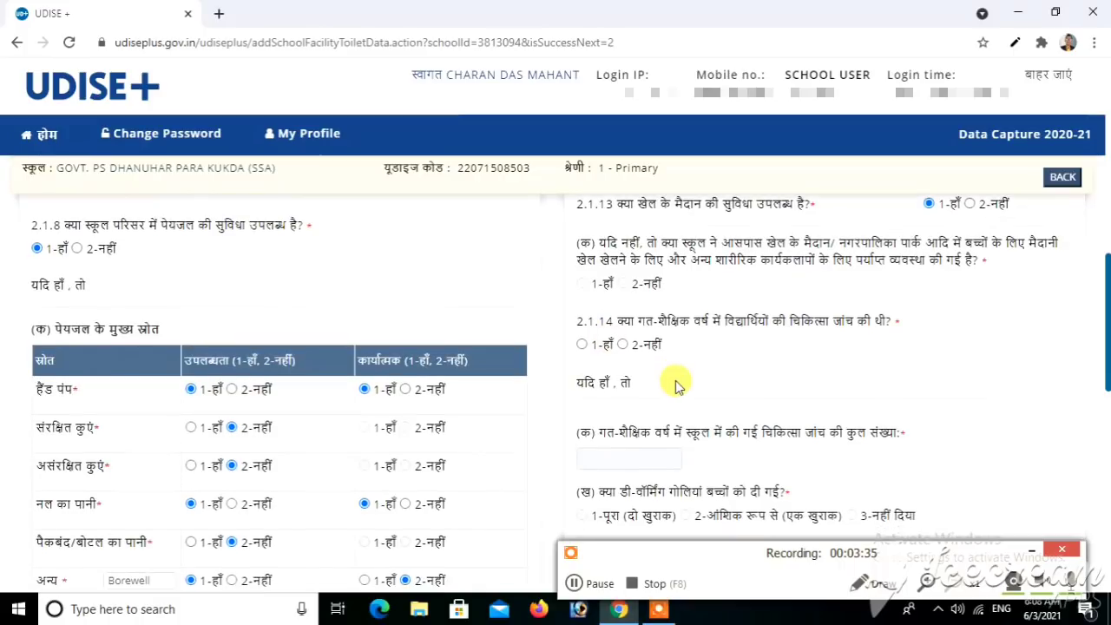
pyautogui.scroll(-3, 641, 396)
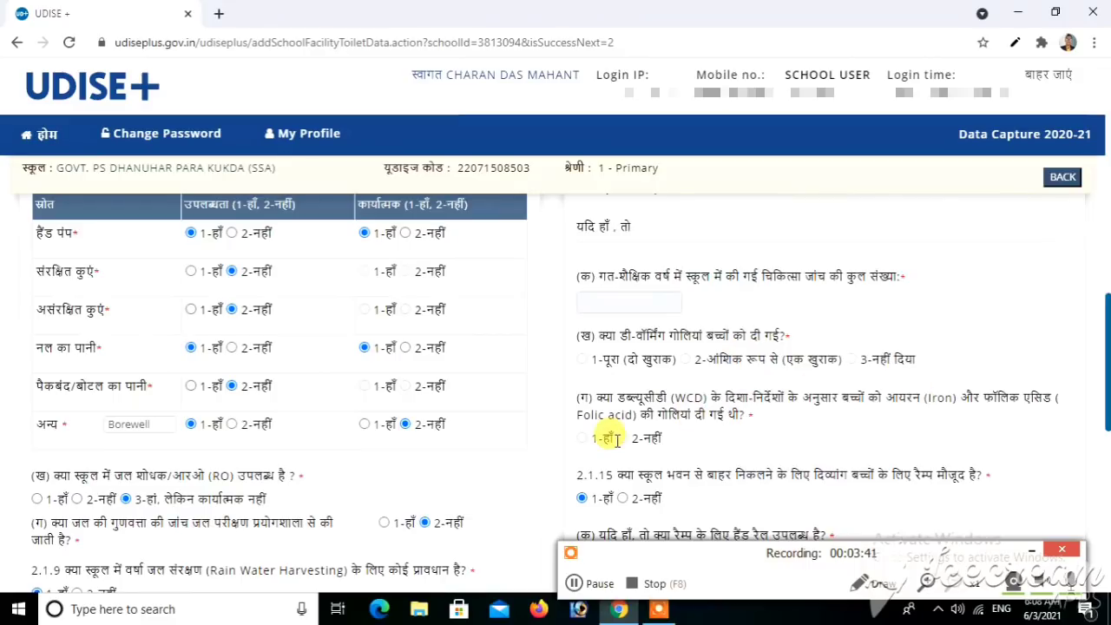
# - Review the ramp, special teacher, kitchen garden, dustbin and furniture answers (2.1.15 to 2.1.19) and try to save the toilet facilities form and continue
pyautogui.scroll(-2, 616, 440)
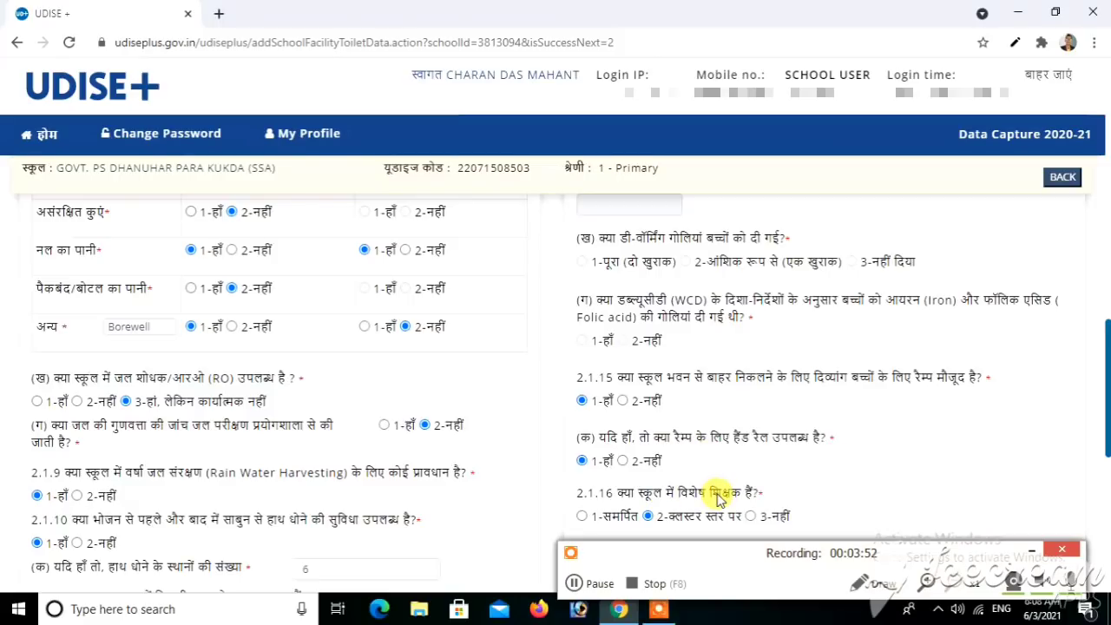
pyautogui.scroll(-3, 717, 499)
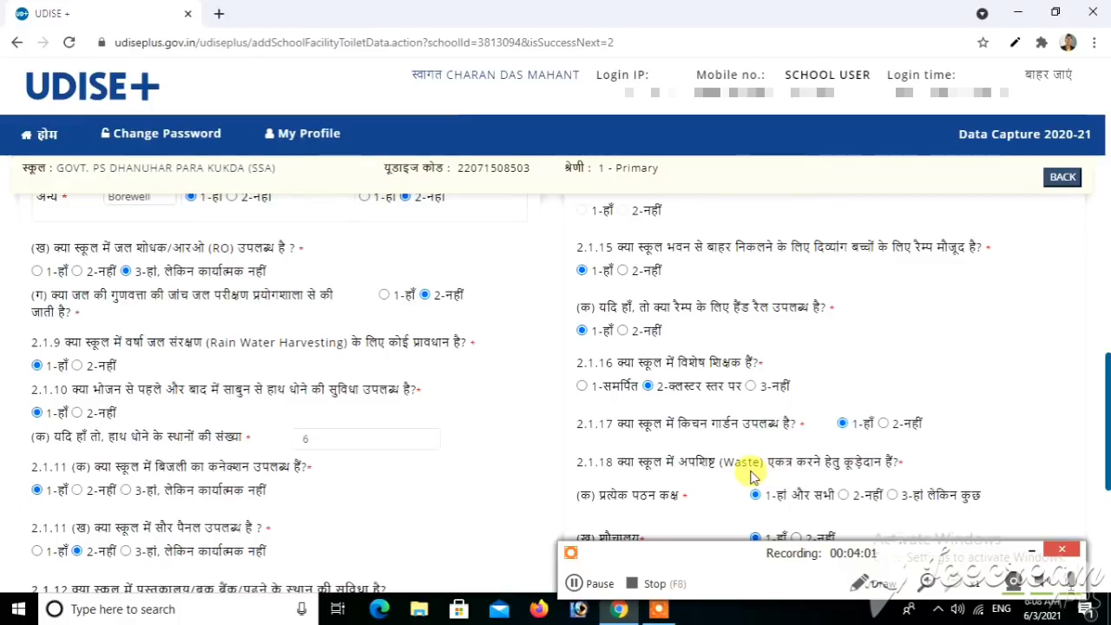
pyautogui.scroll(-1, 694, 495)
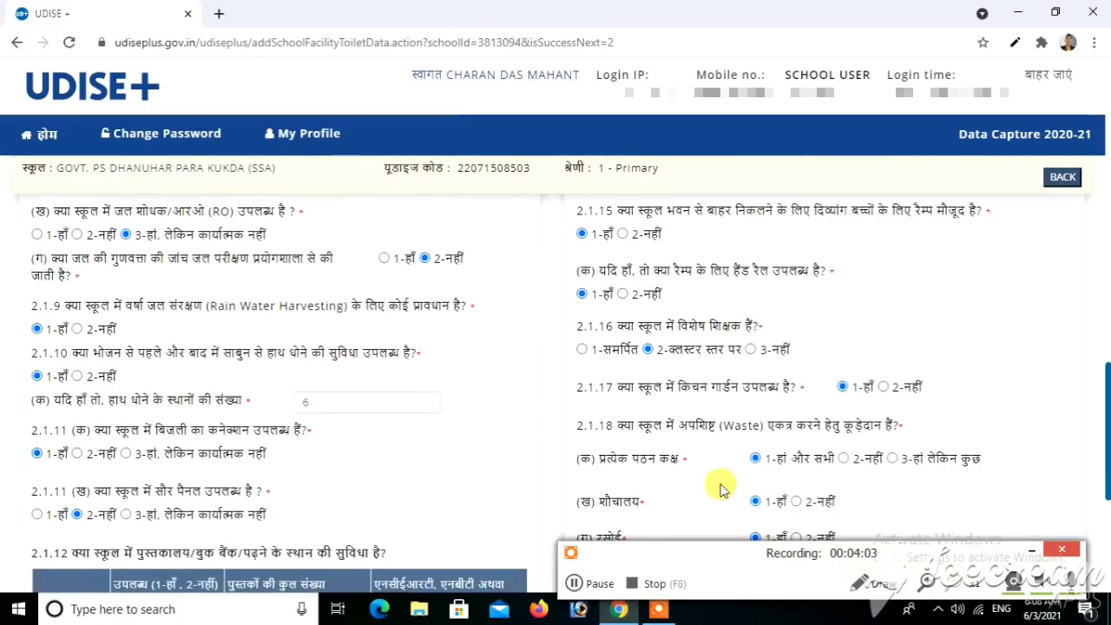
pyautogui.scroll(-1, 854, 479)
pyautogui.scroll(-2, 660, 443)
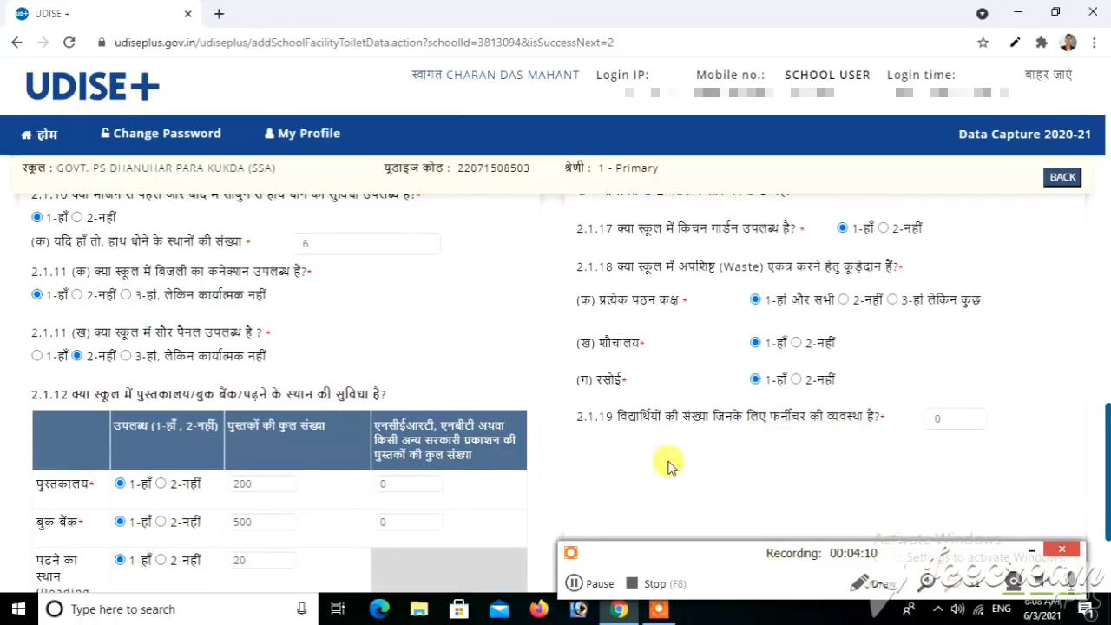
pyautogui.scroll(-1, 668, 466)
pyautogui.scroll(-3, 668, 466)
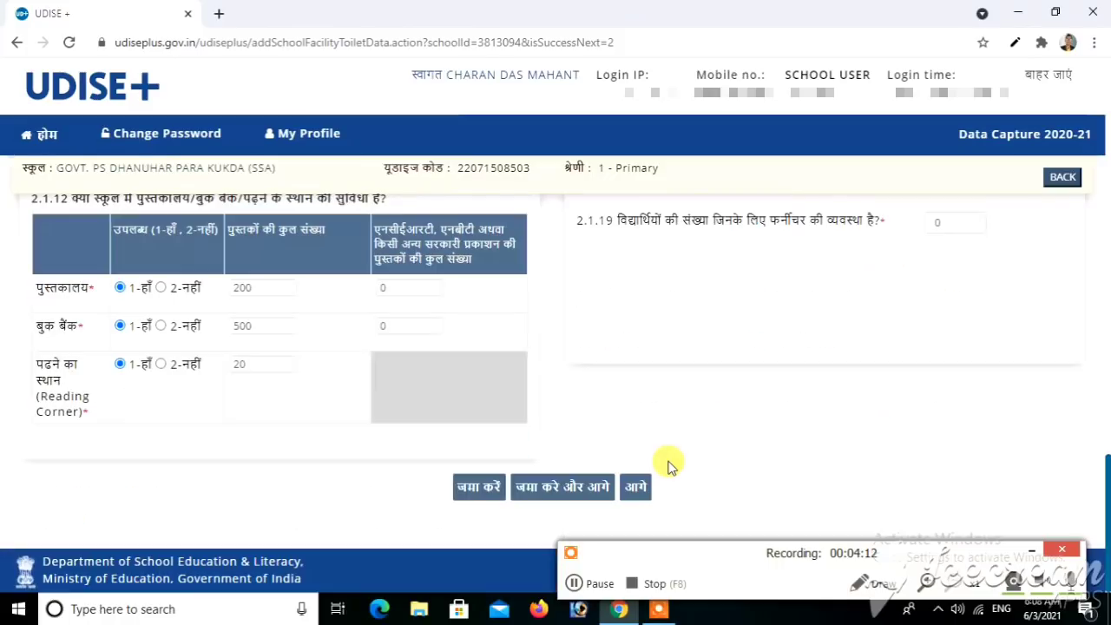
pyautogui.click(537, 489)
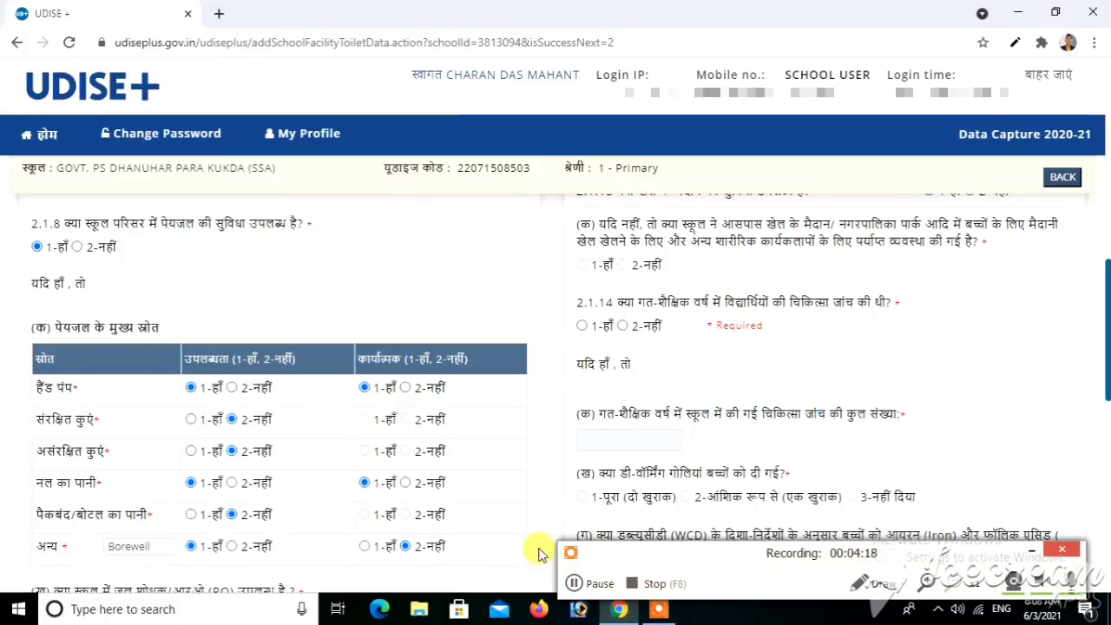
pyautogui.click(579, 582)
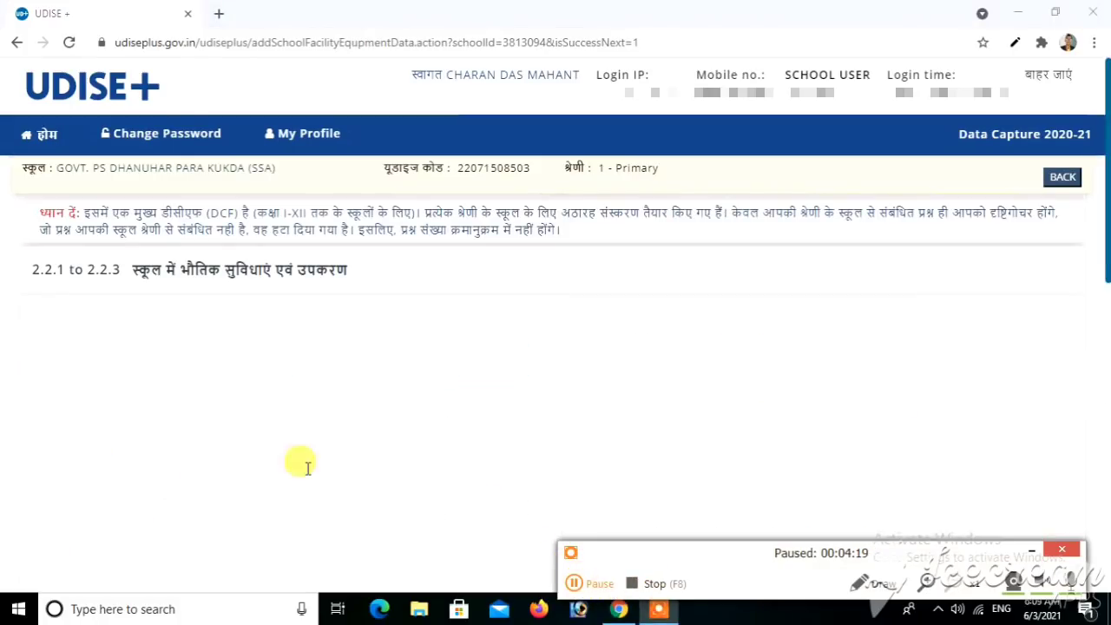
# - Review the audio-visual and biometric equipment answers (2.2.3), save the equipment form and continue to the computer and digital initiatives form
pyautogui.click(97, 444)
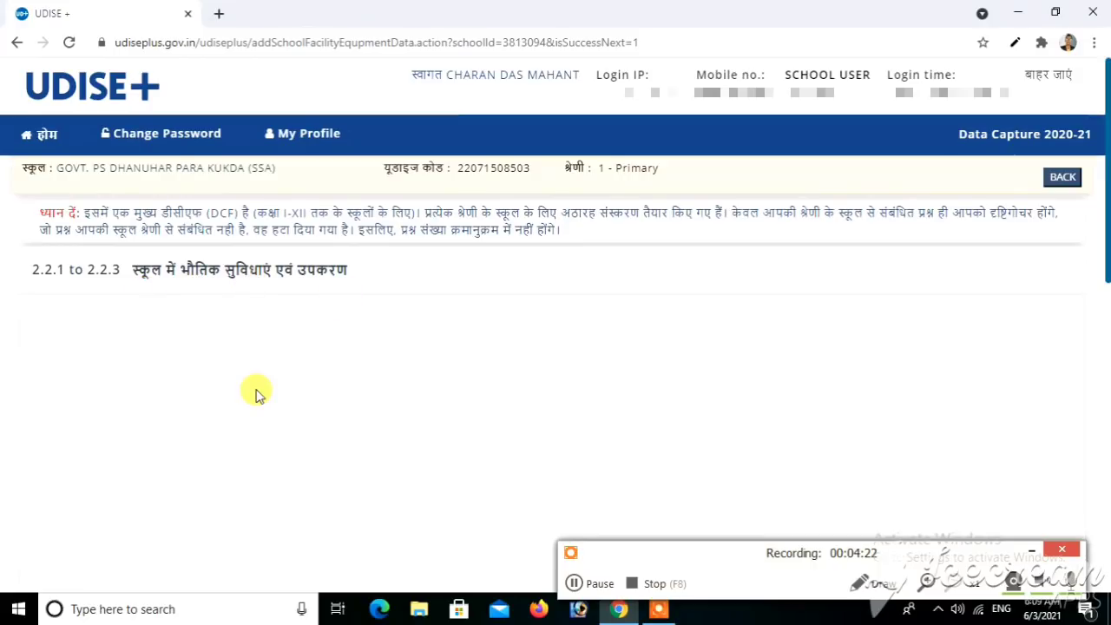
pyautogui.scroll(-5, 256, 395)
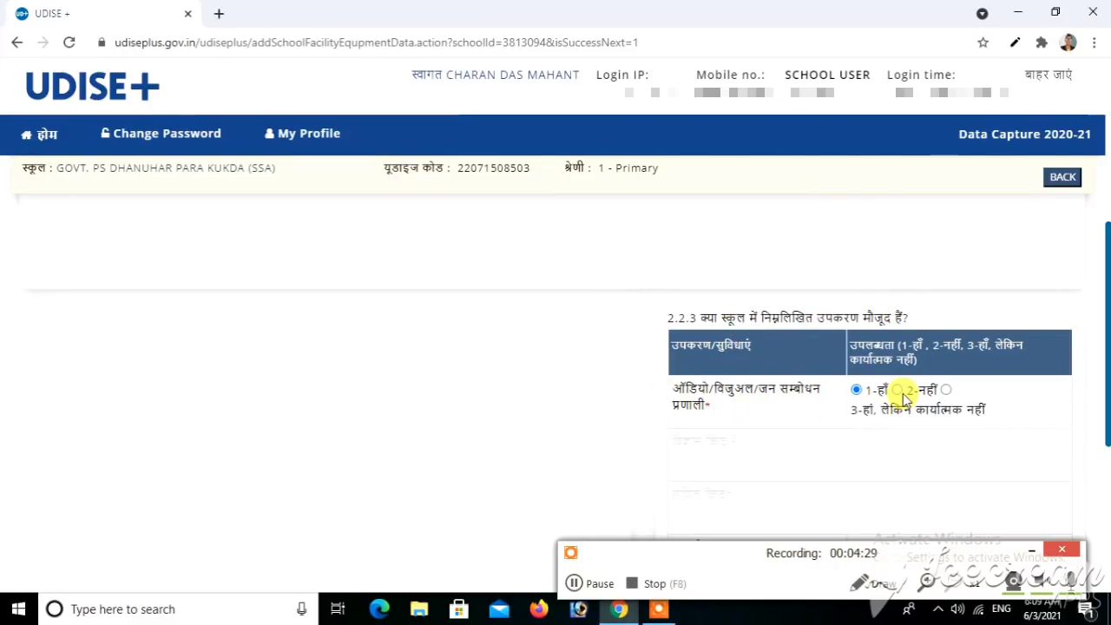
pyautogui.scroll(-1, 702, 428)
pyautogui.scroll(-1, 703, 428)
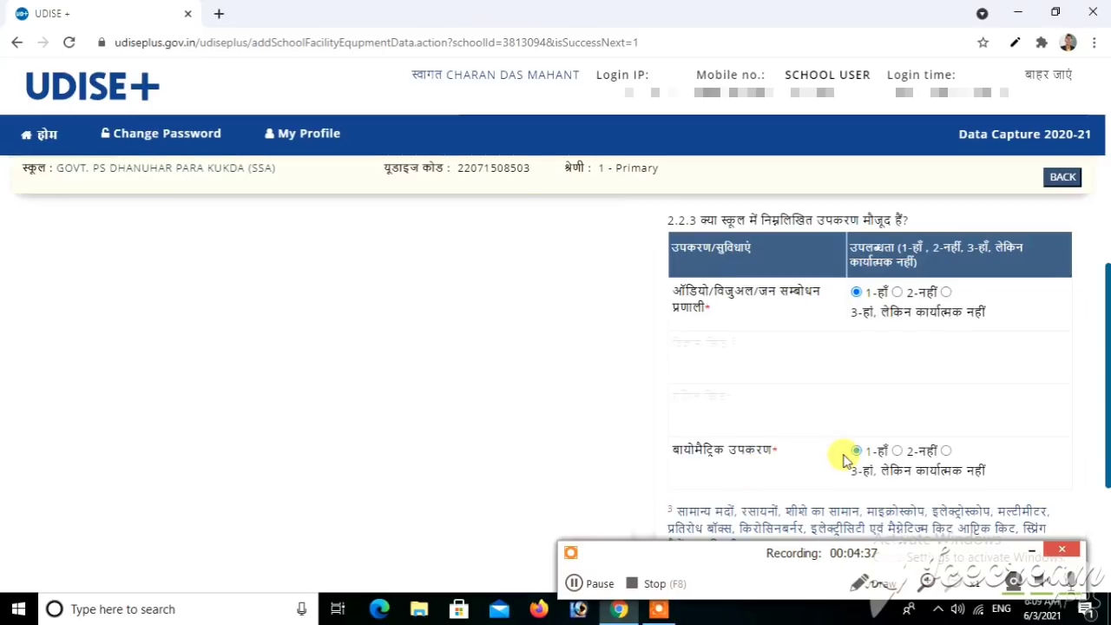
pyautogui.scroll(-3, 842, 459)
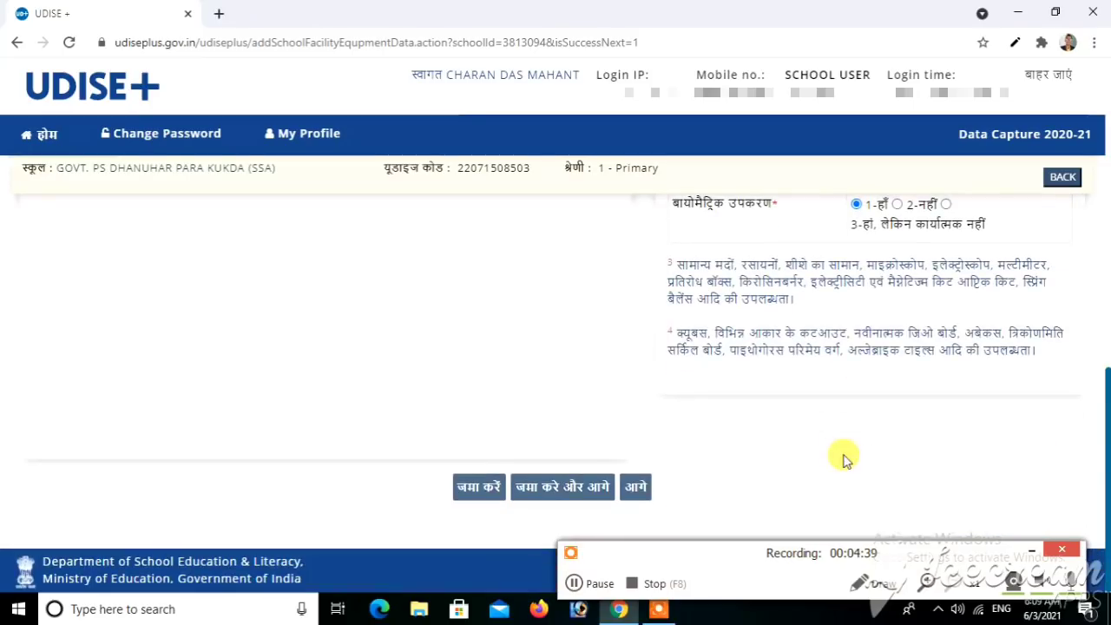
pyautogui.click(551, 487)
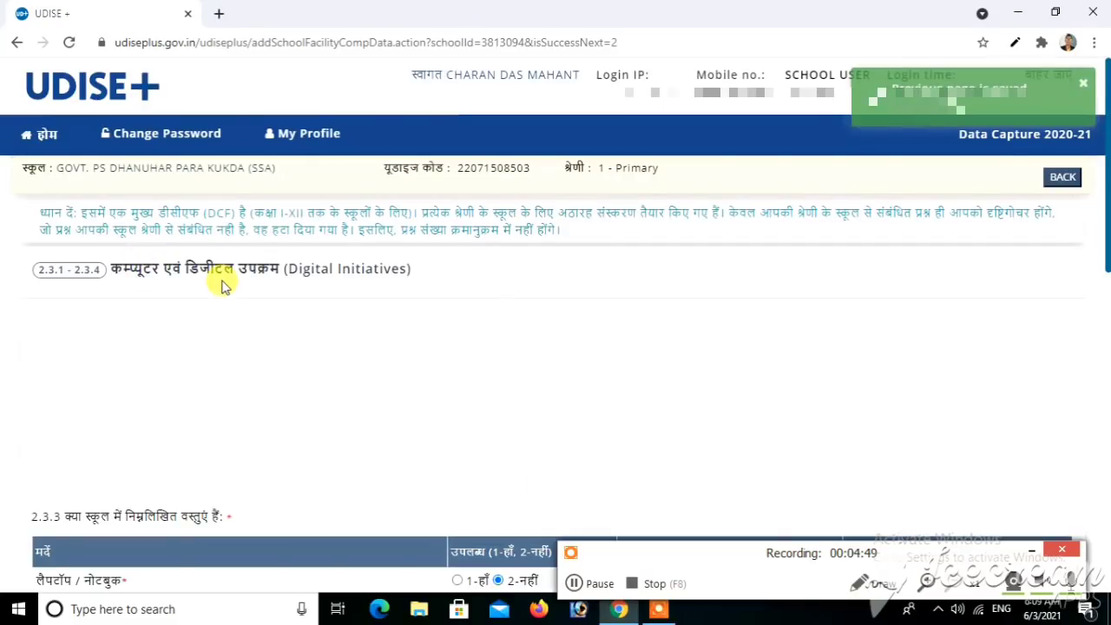
# - Review the digital equipment availability list (2.3.3) and the question on using ICT tools for teaching (2.3.4)
pyautogui.scroll(-1, 335, 367)
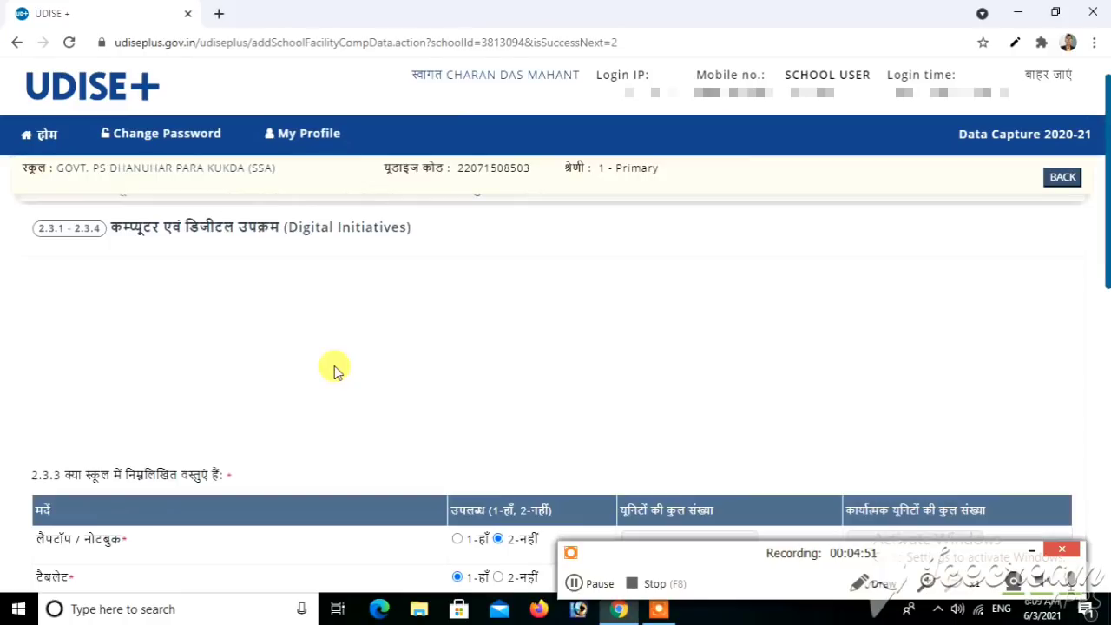
pyautogui.scroll(-3, 334, 368)
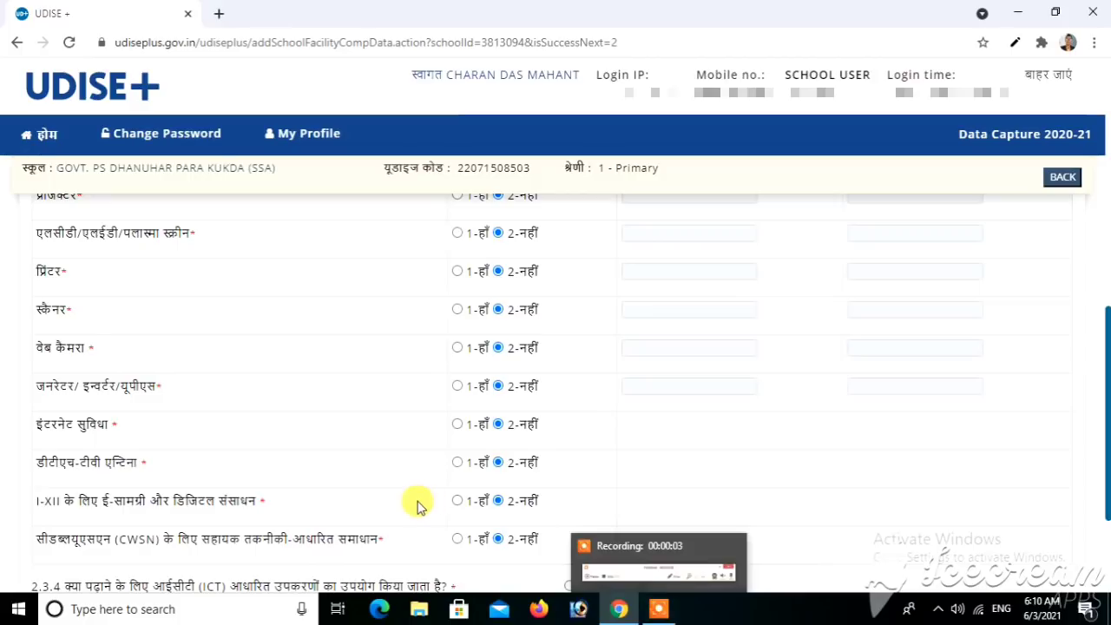
pyautogui.scroll(-1, 416, 506)
pyautogui.scroll(-3, 417, 506)
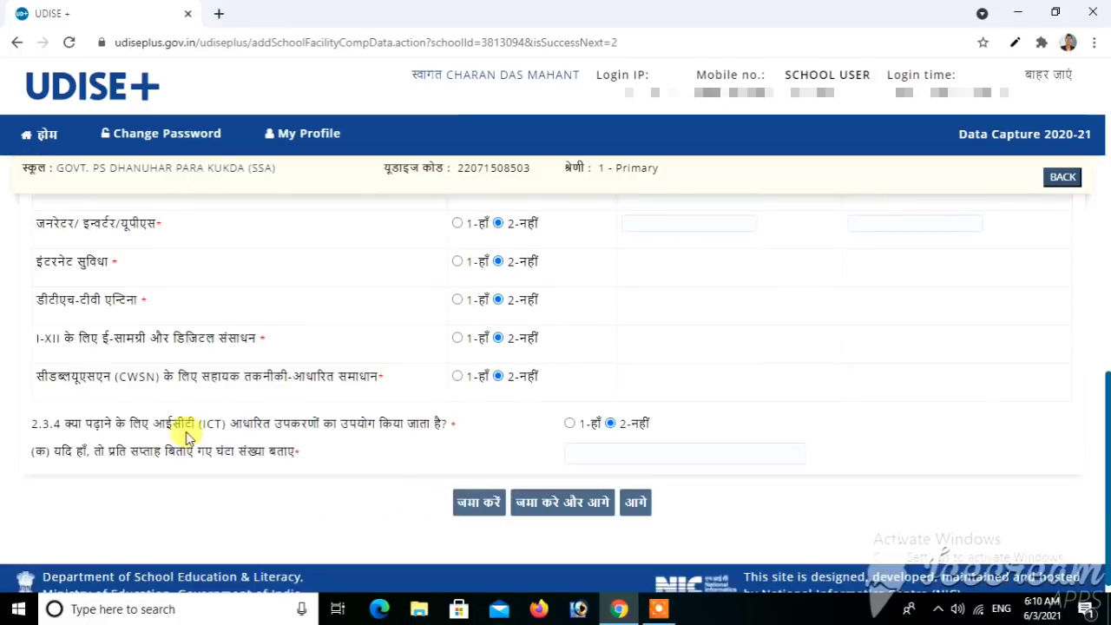
# - Save the digital initiatives form and the teacher count form (3.2), continuing to the teacher and instructor list (3.3)
pyautogui.click(539, 503)
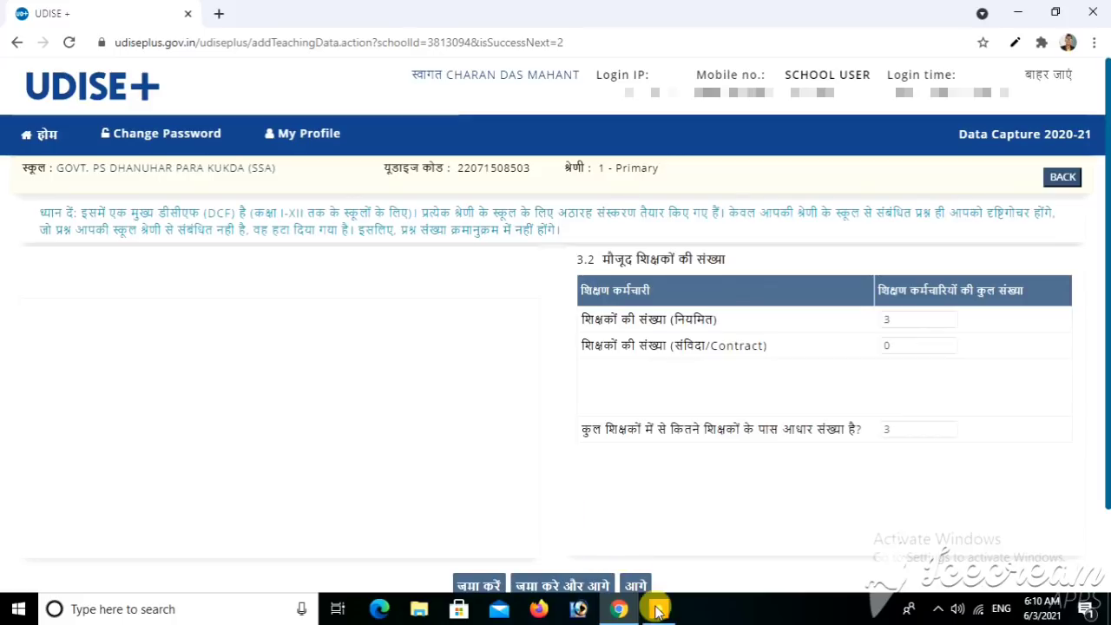
pyautogui.scroll(-2, 686, 496)
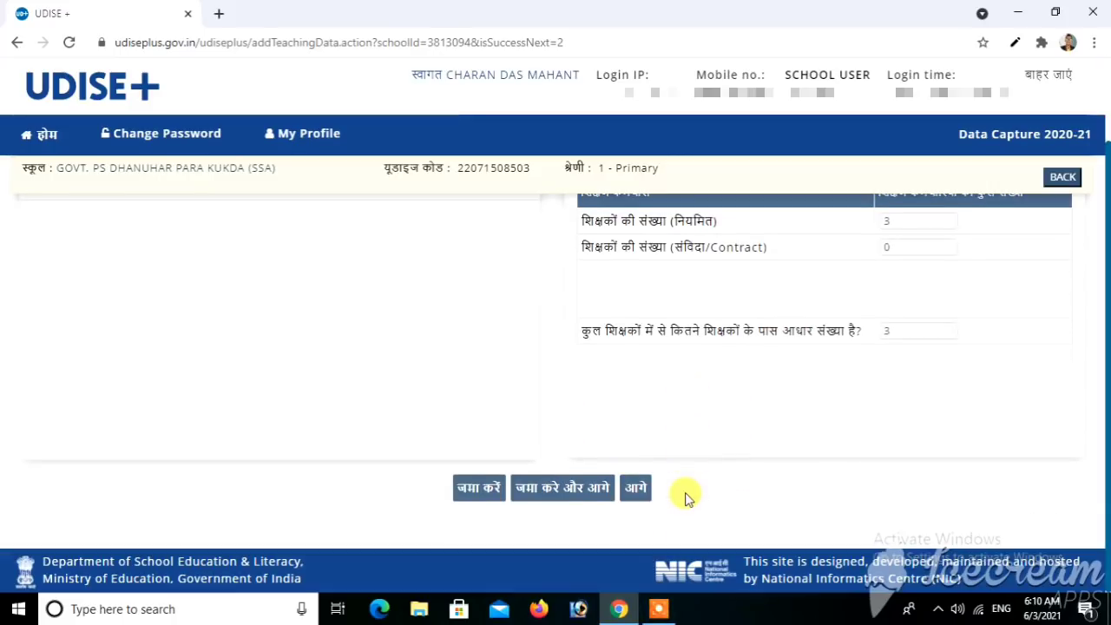
pyautogui.click(535, 494)
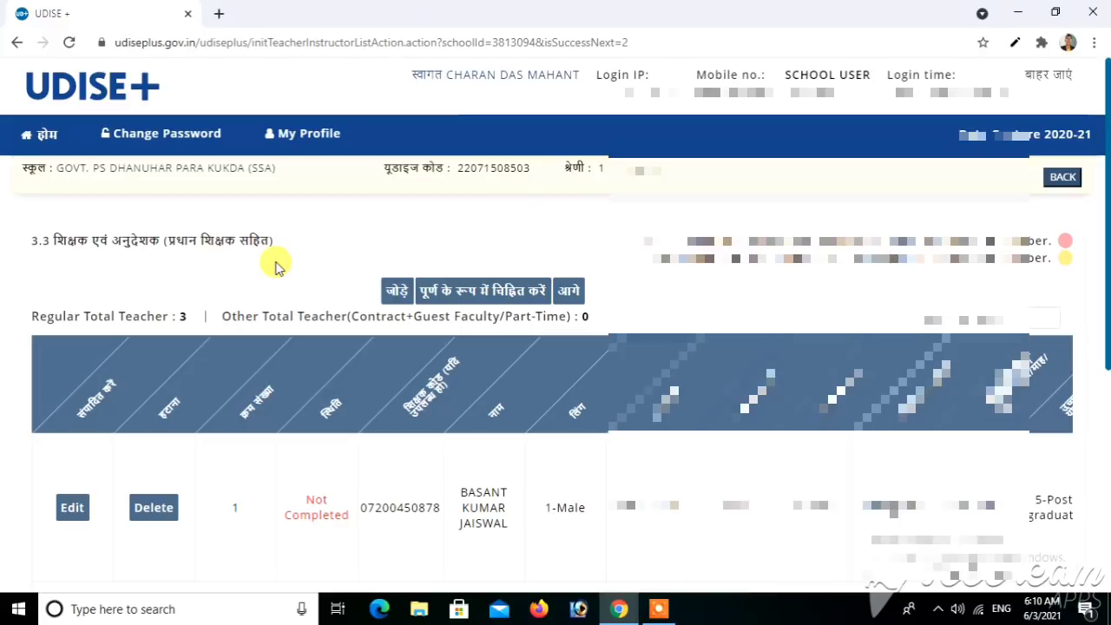
# - Review the teachers listed under teachers and instructors (3.3), including their codes and completion status
pyautogui.scroll(-2, 276, 267)
pyautogui.scroll(-1, 408, 416)
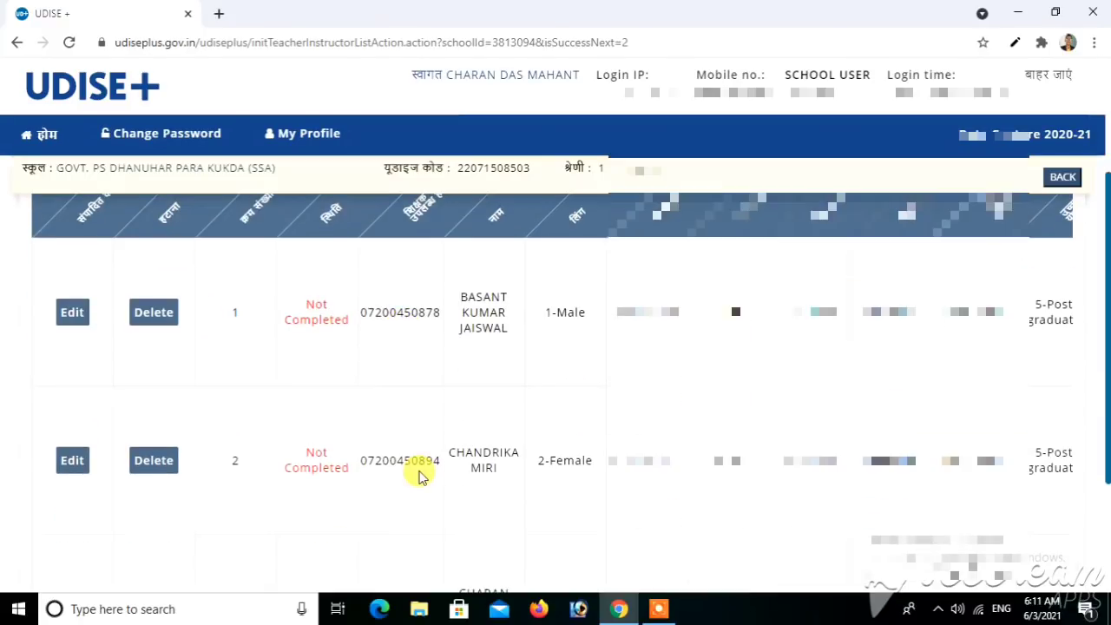
pyautogui.scroll(-2, 419, 476)
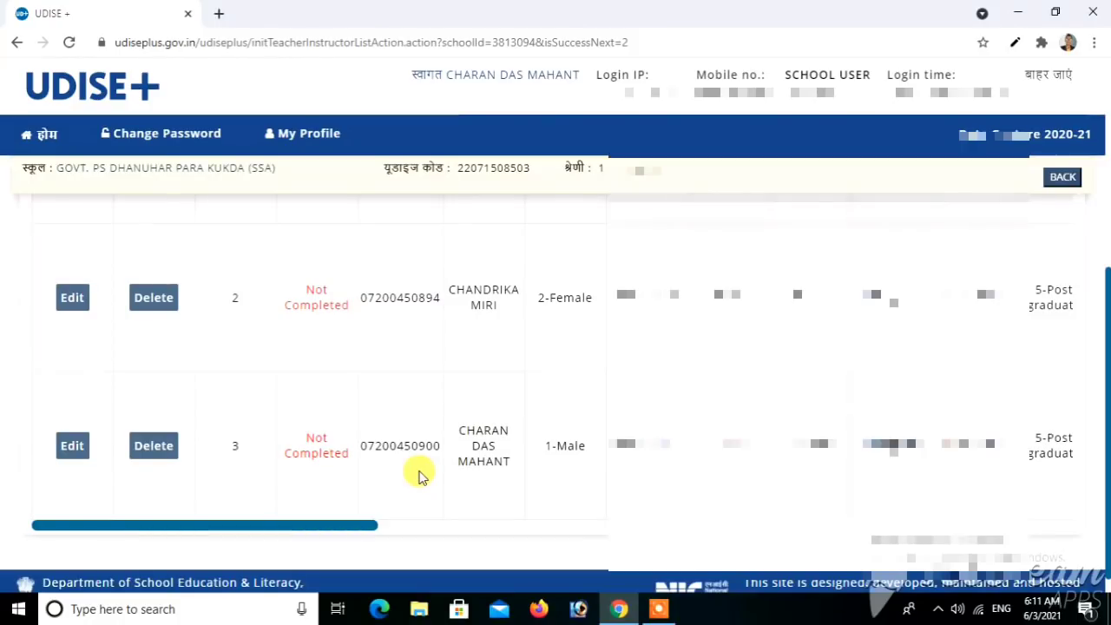
pyautogui.scroll(4, 419, 475)
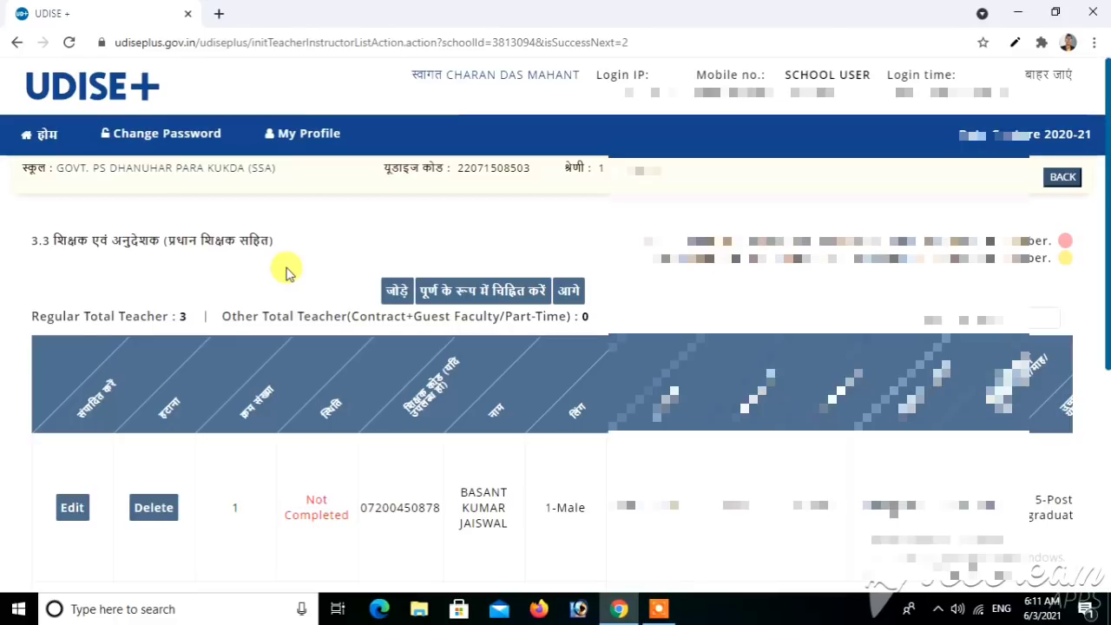
pyautogui.scroll(-2, 287, 272)
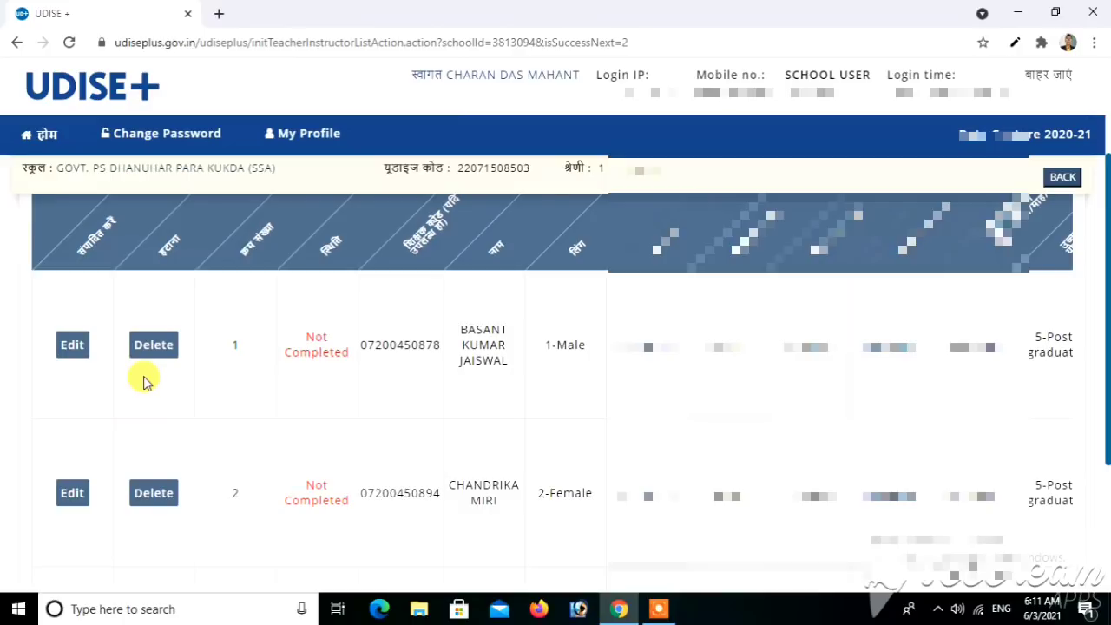
pyautogui.scroll(1, 143, 381)
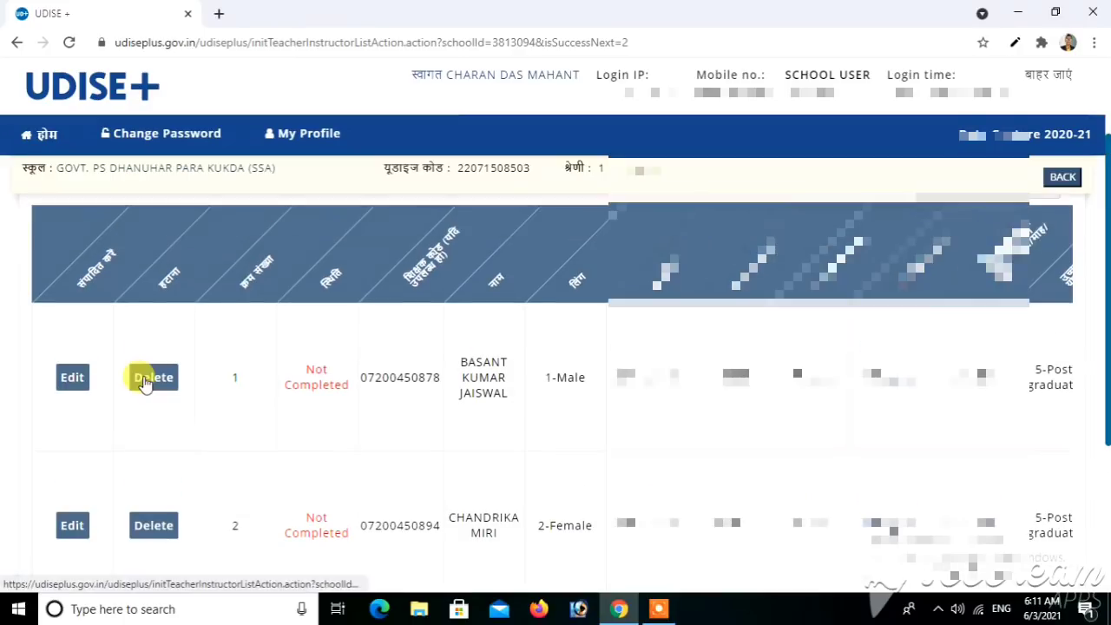
# - Open the first listed teacher's record for editing, review its qualification, training and contact fields (1 to 31), and submit the update
pyautogui.click(71, 379)
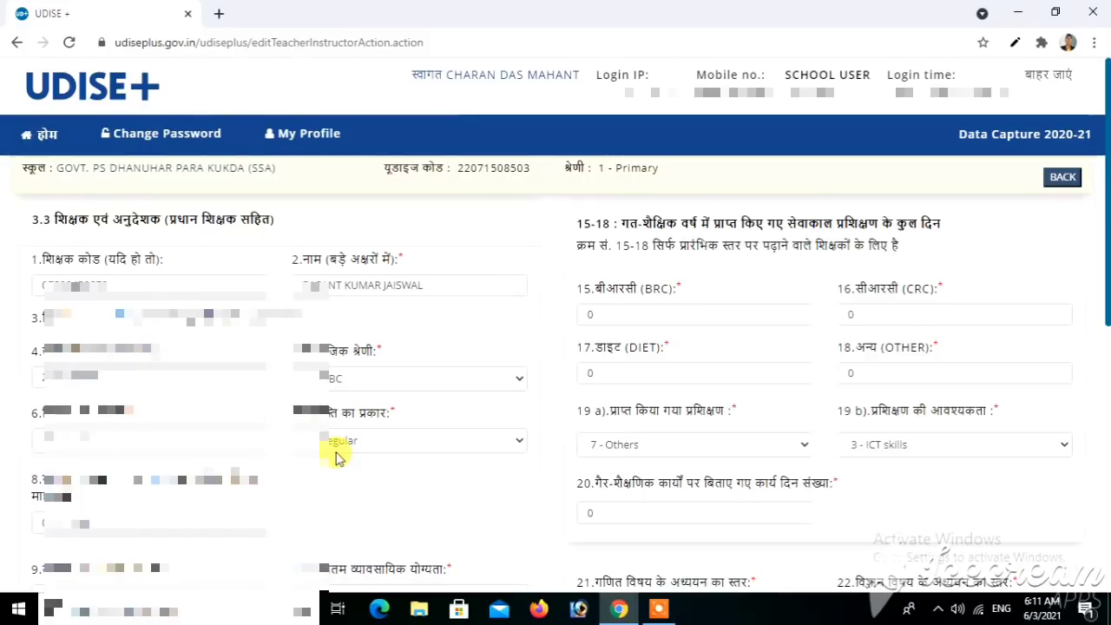
pyautogui.scroll(-1, 339, 458)
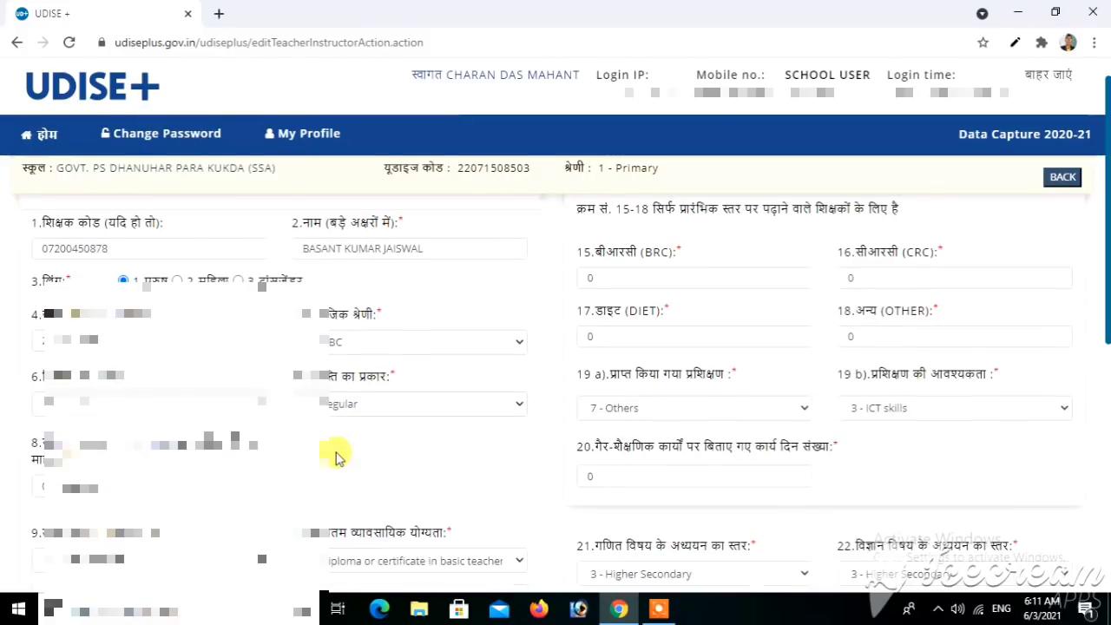
pyautogui.scroll(-3, 338, 458)
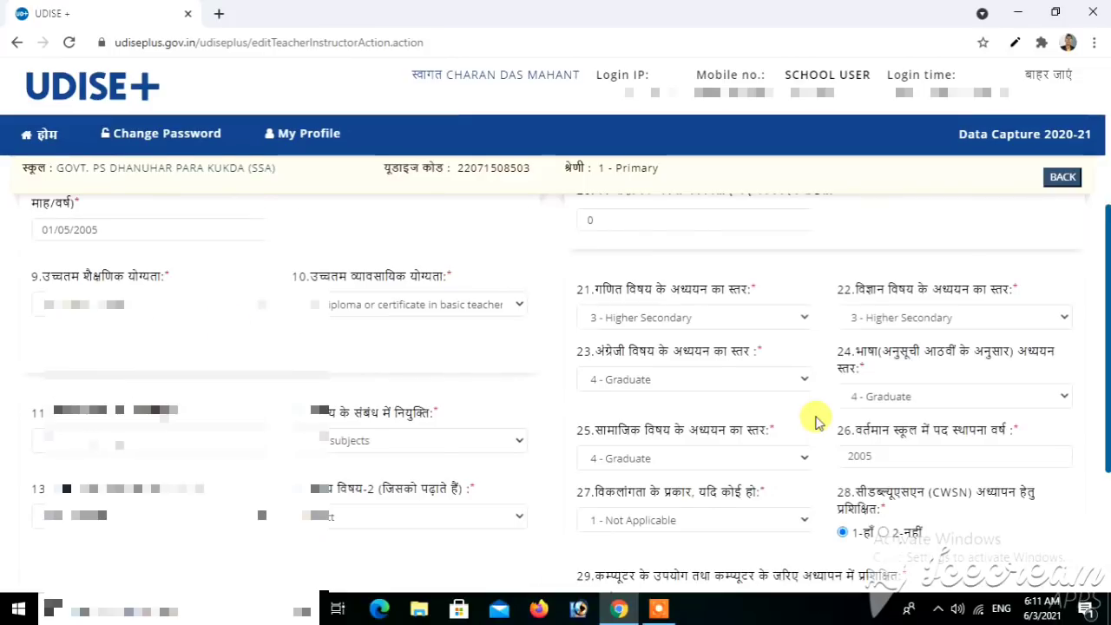
pyautogui.scroll(-3, 816, 422)
pyautogui.scroll(1, 815, 419)
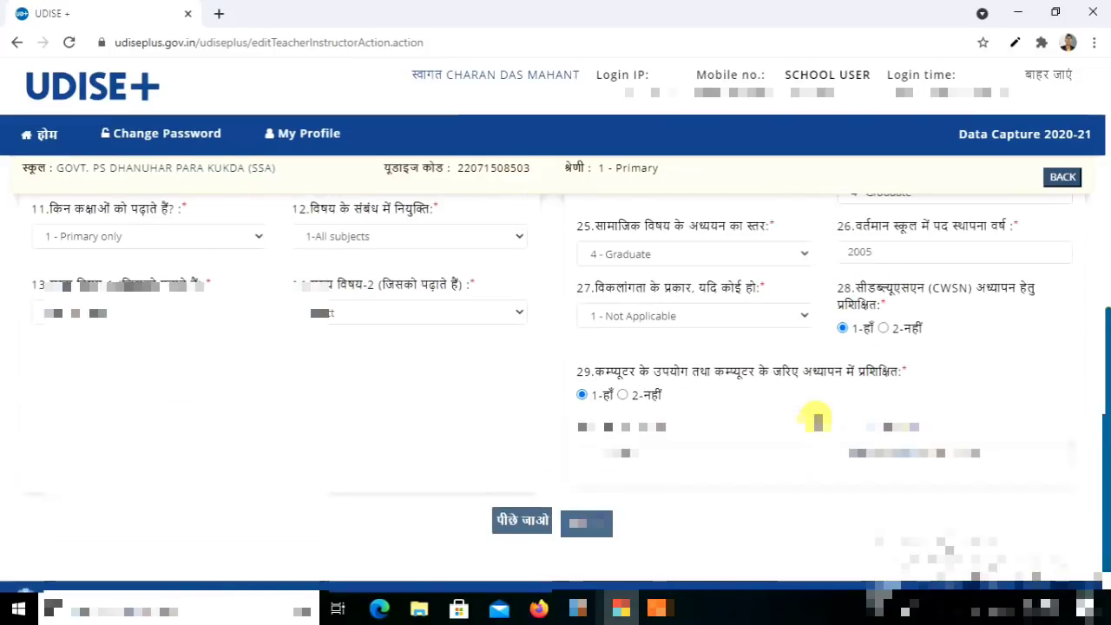
pyautogui.scroll(7, 816, 419)
pyautogui.scroll(-1, 815, 420)
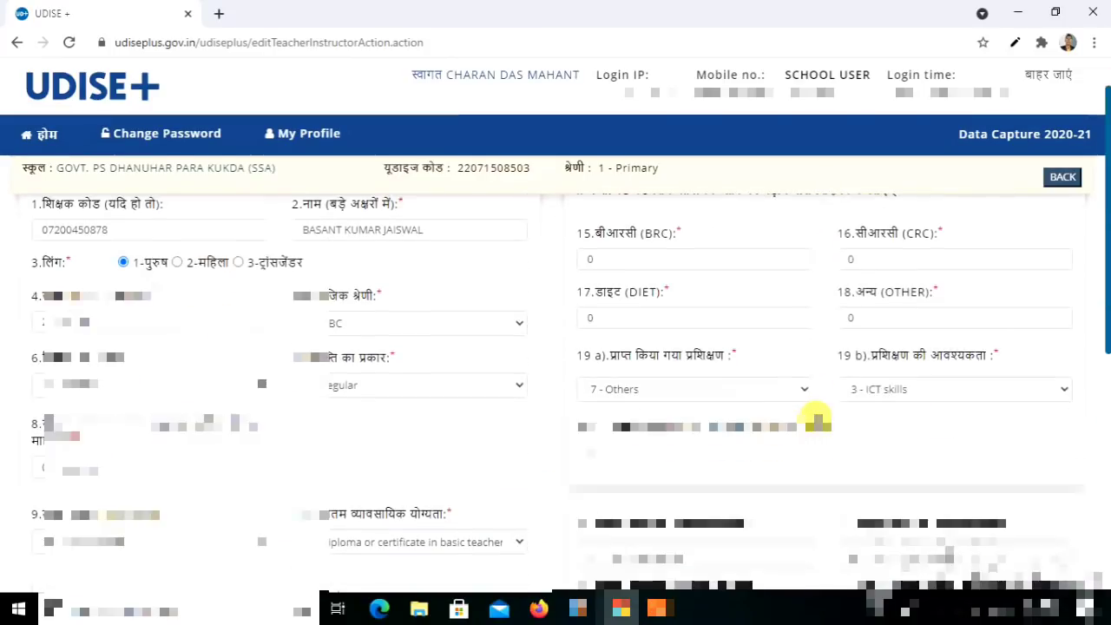
pyautogui.scroll(-5, 816, 420)
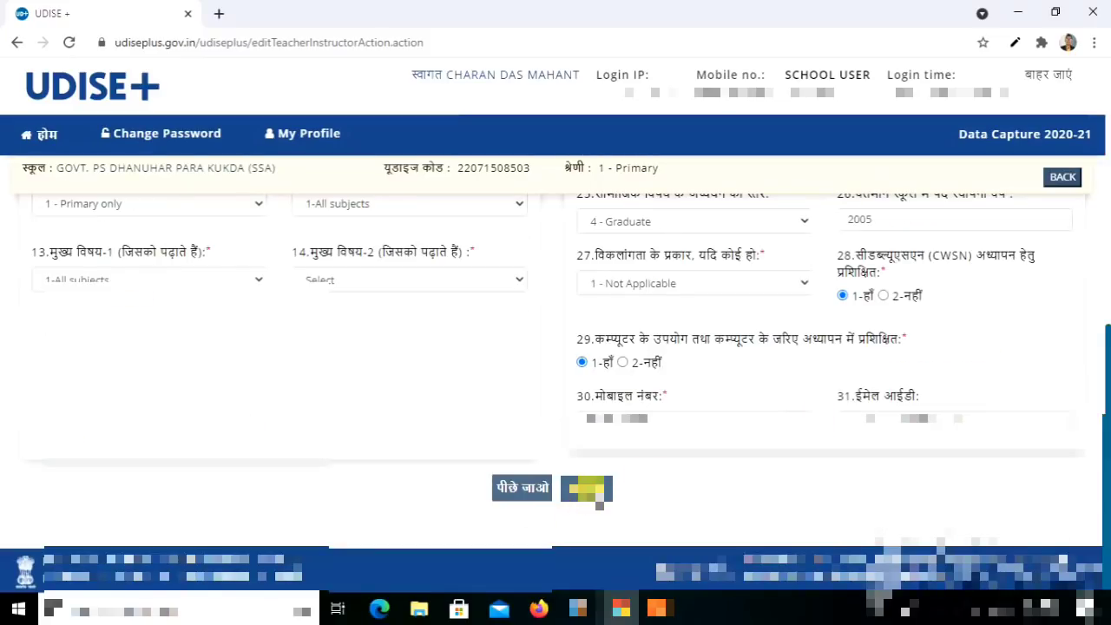
pyautogui.click(596, 500)
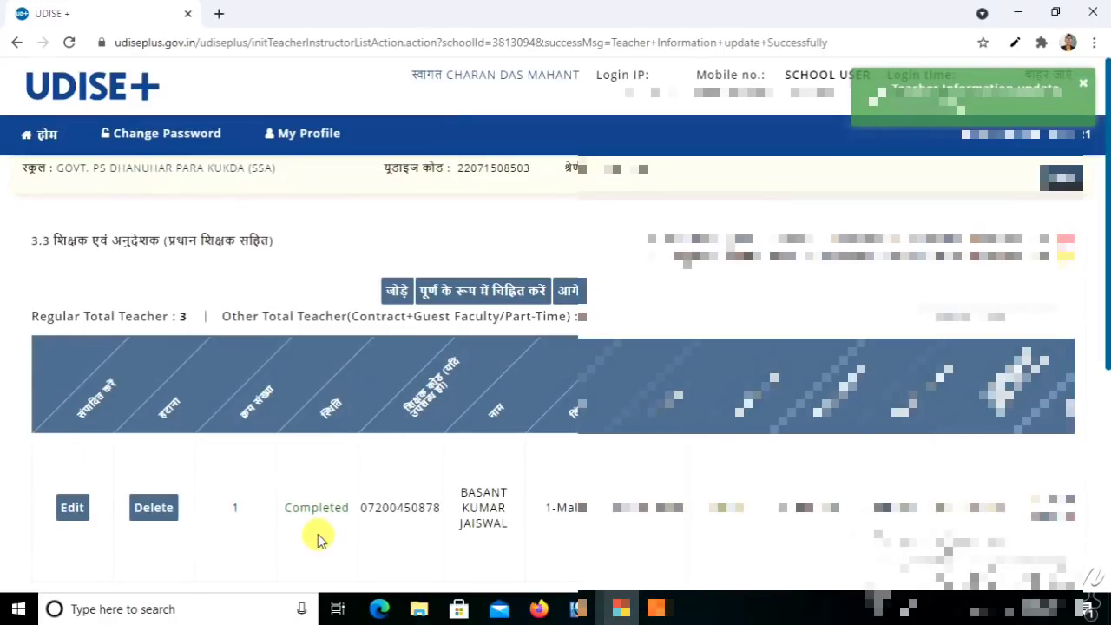
# - Check the completion status of the updated teacher and the remaining teachers in list 3.3
pyautogui.scroll(-2, 316, 538)
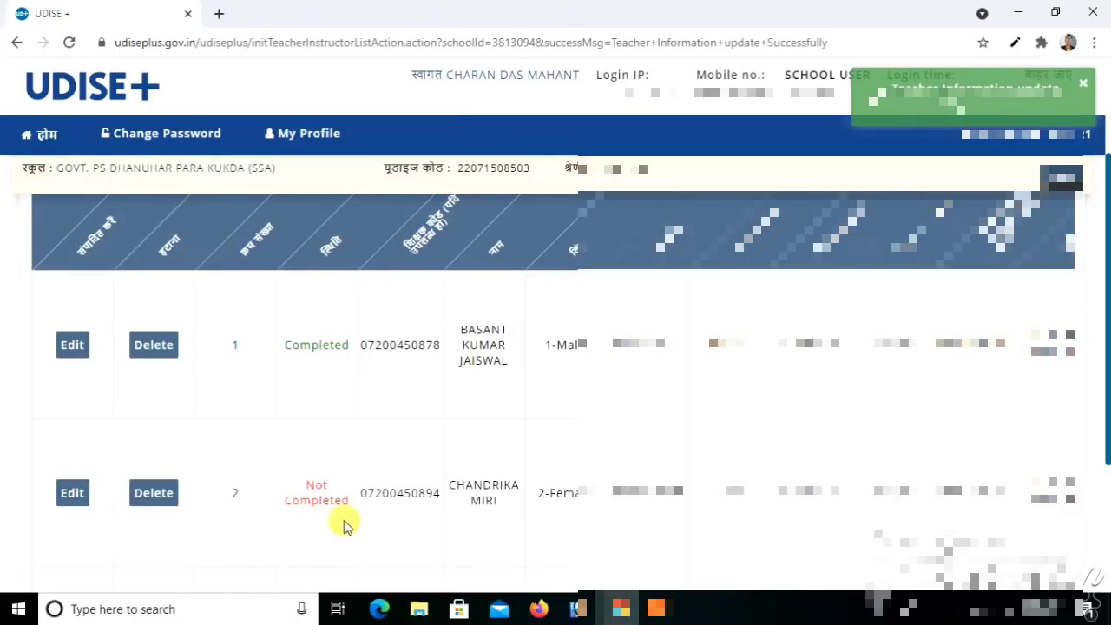
pyautogui.scroll(-1, 111, 451)
pyautogui.scroll(1, 617, 499)
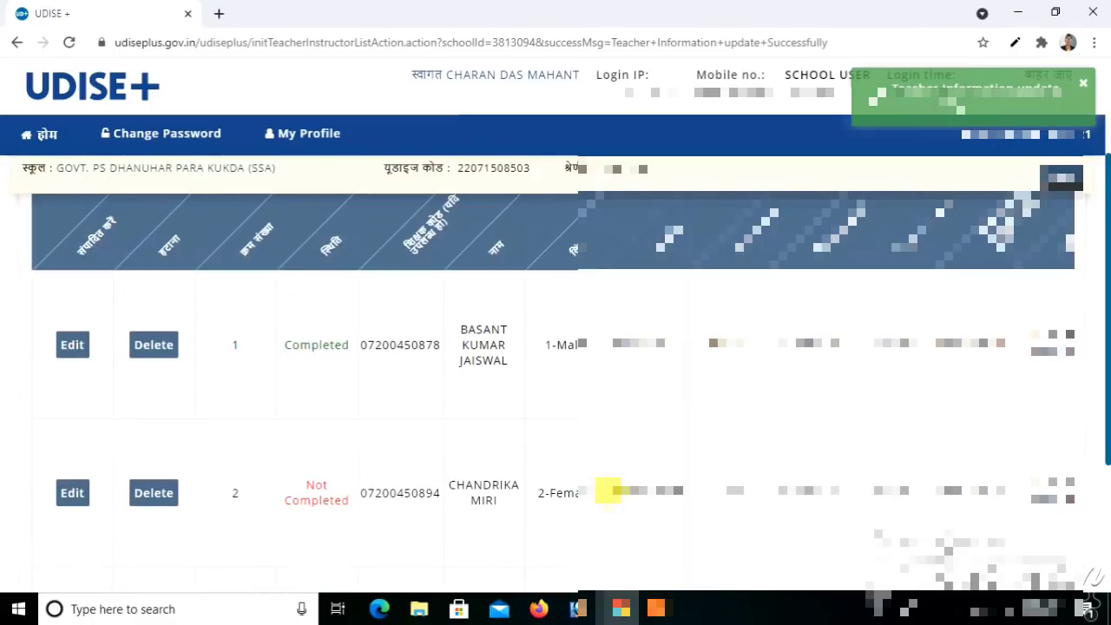
pyautogui.scroll(2, 608, 491)
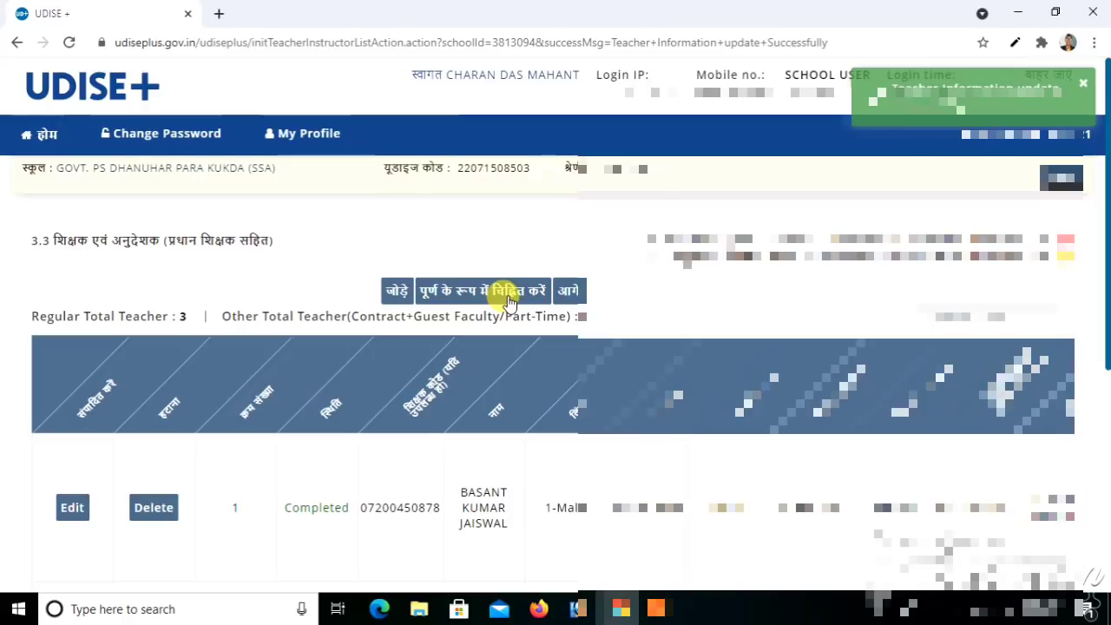
pyautogui.click(658, 607)
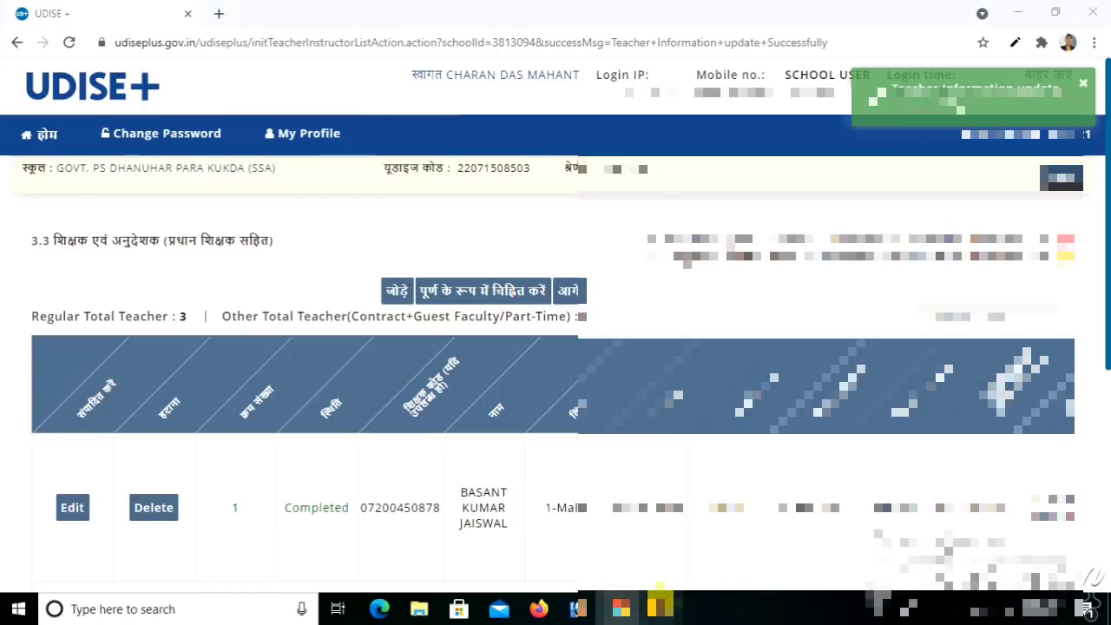
pyautogui.click(571, 583)
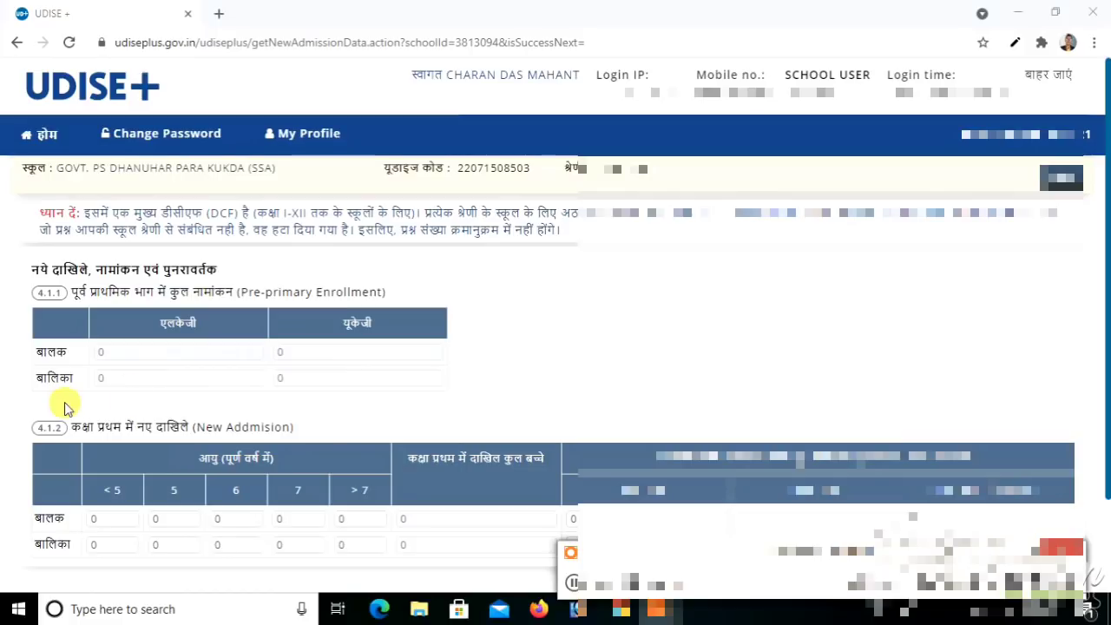
# - Review the pre-primary enrolment (4.1.1) and new Class I admissions (4.1.2) tables, then save and continue to enrolment by social category
pyautogui.click(489, 397)
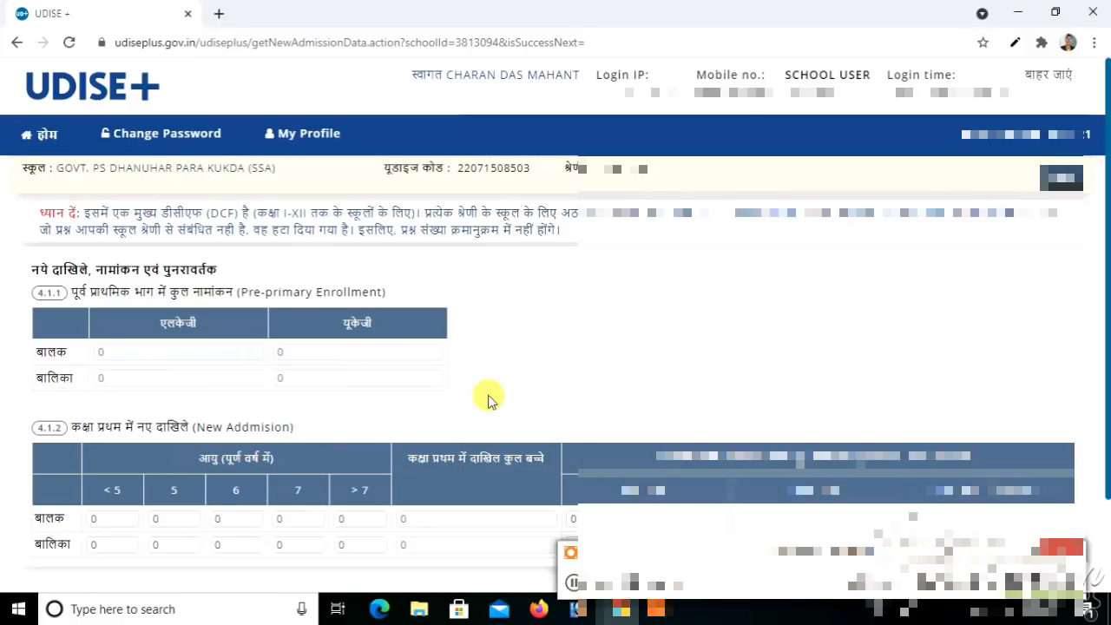
pyautogui.scroll(-2, 489, 397)
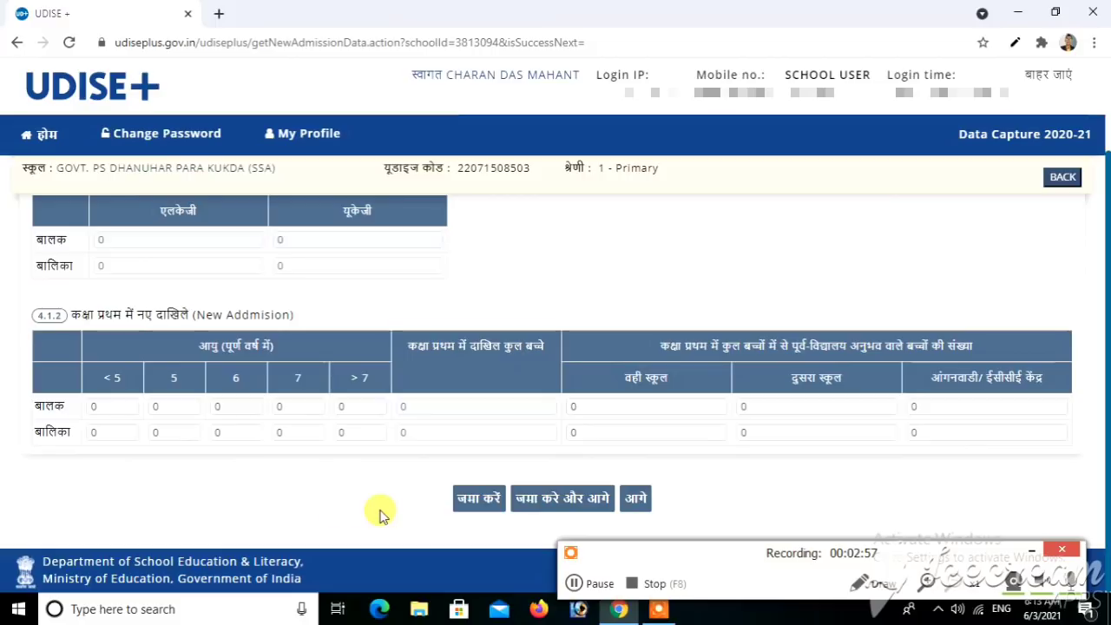
pyautogui.click(570, 502)
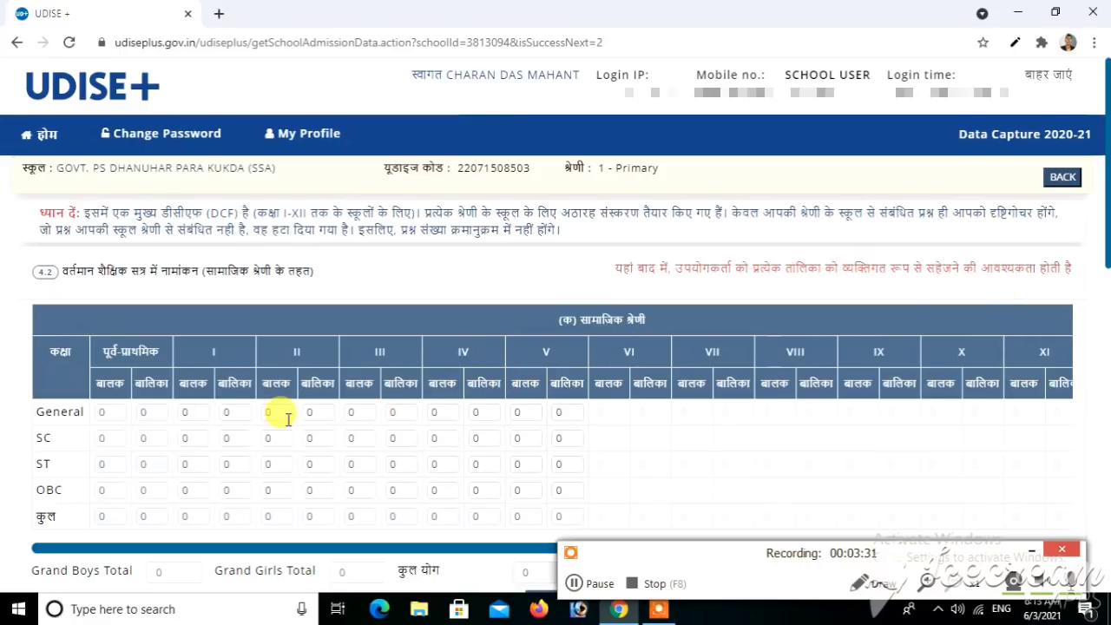
# - Review the current-session enrolment tables (4.2) for social category, minority groups, Aadhaar and BPL students, and transgender students
pyautogui.scroll(-2, 288, 419)
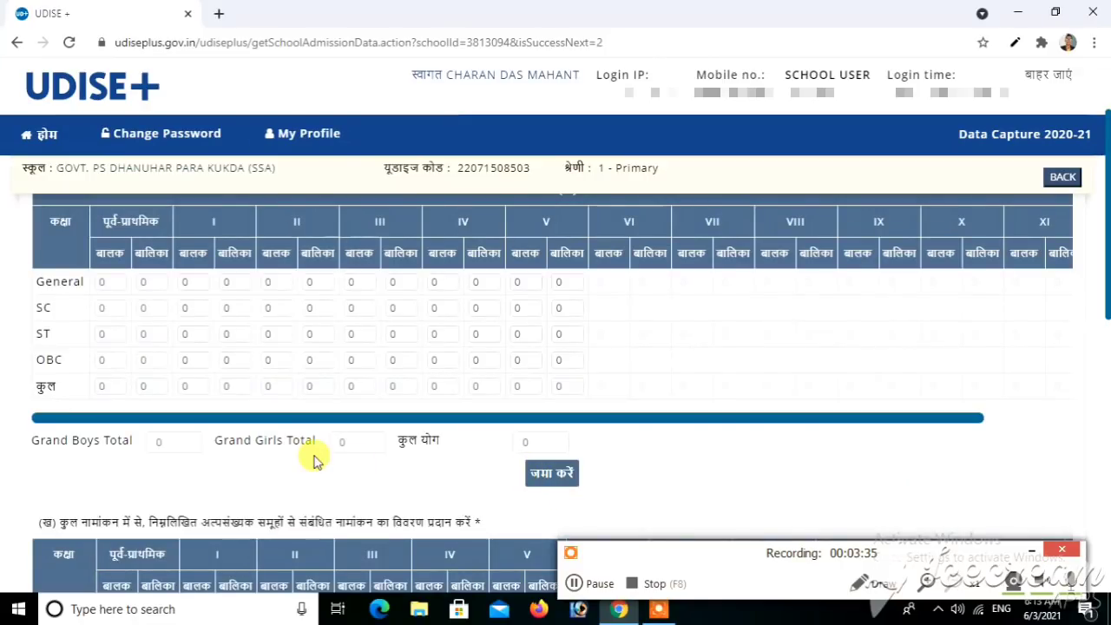
pyautogui.scroll(-3, 305, 466)
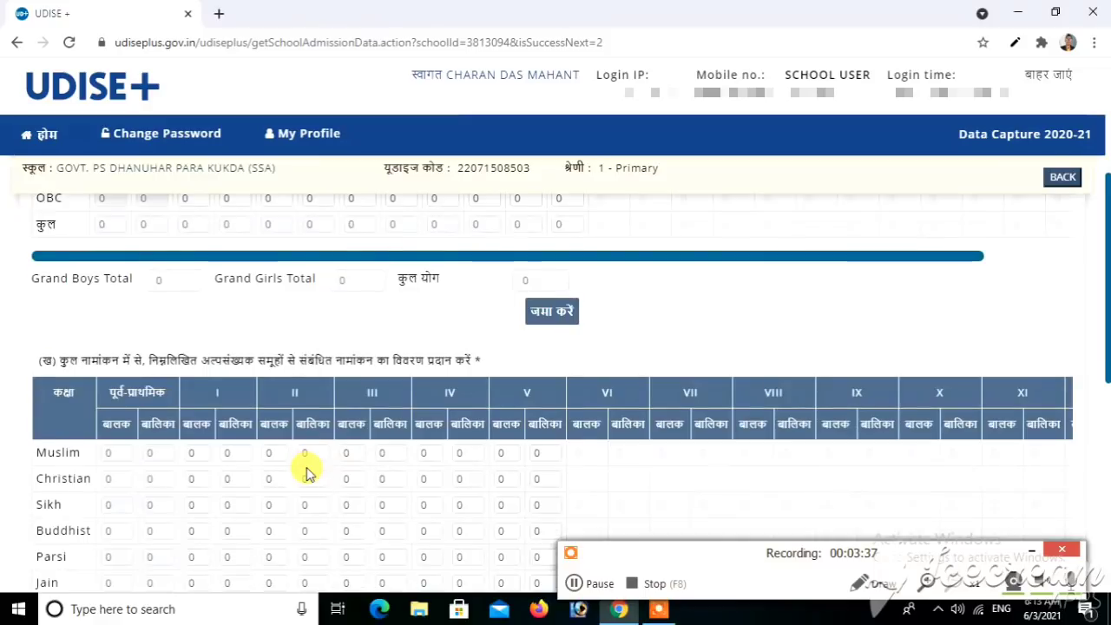
pyautogui.scroll(-1, 305, 466)
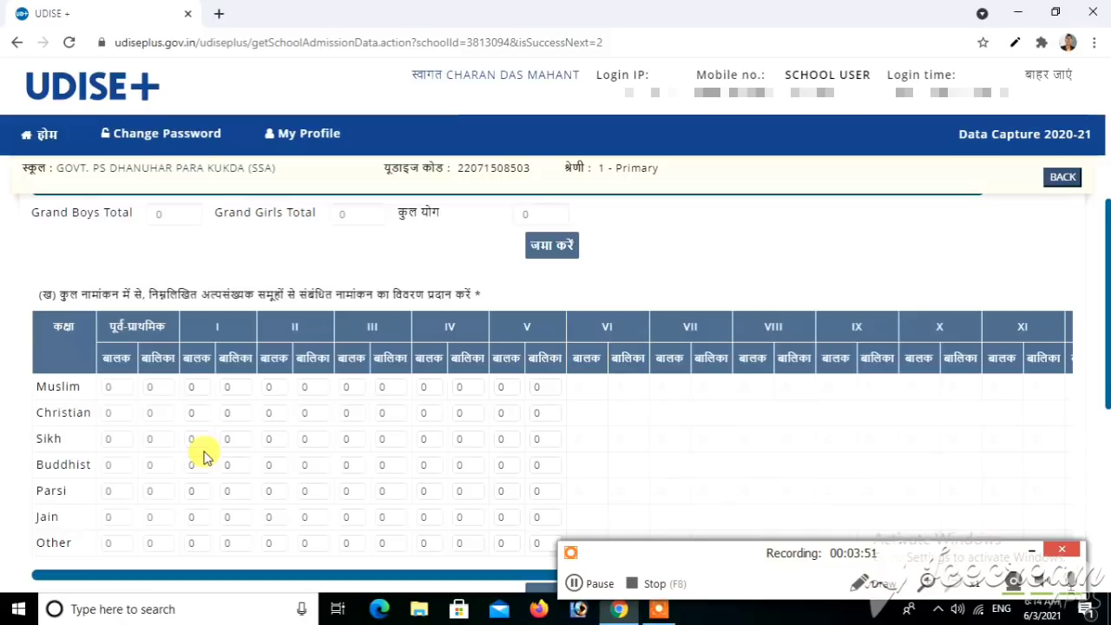
pyautogui.scroll(-3, 204, 458)
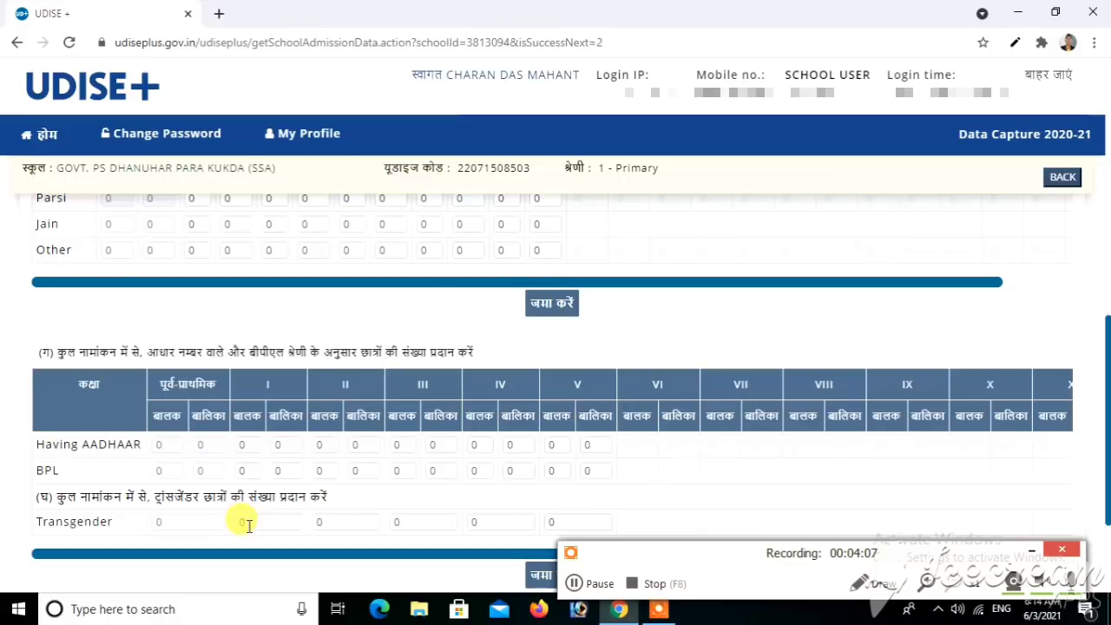
pyautogui.scroll(-2, 248, 525)
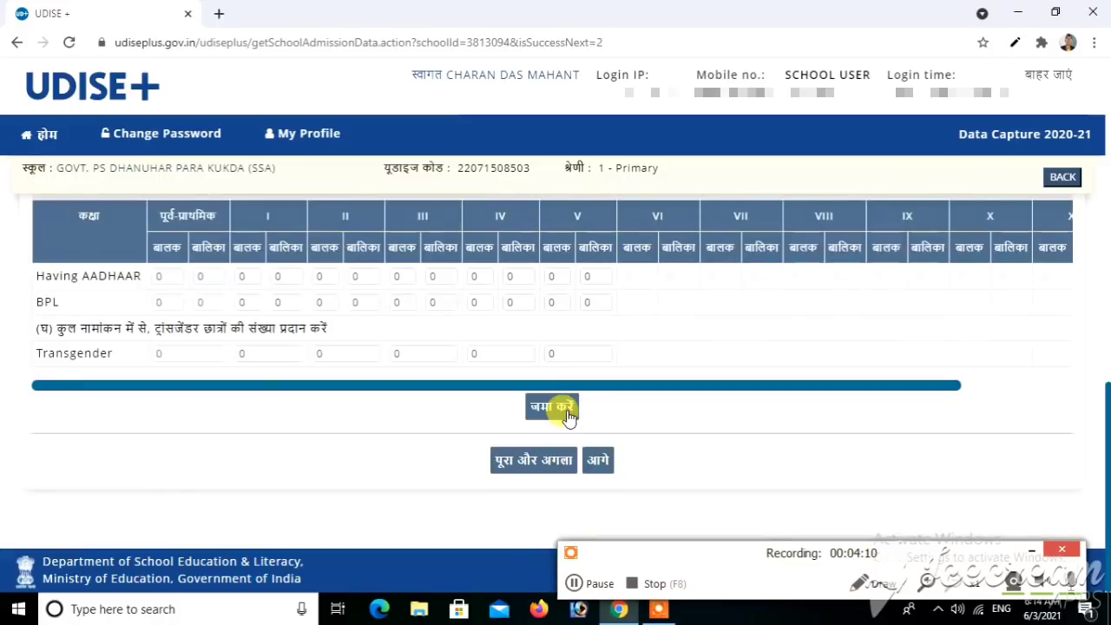
pyautogui.click(580, 587)
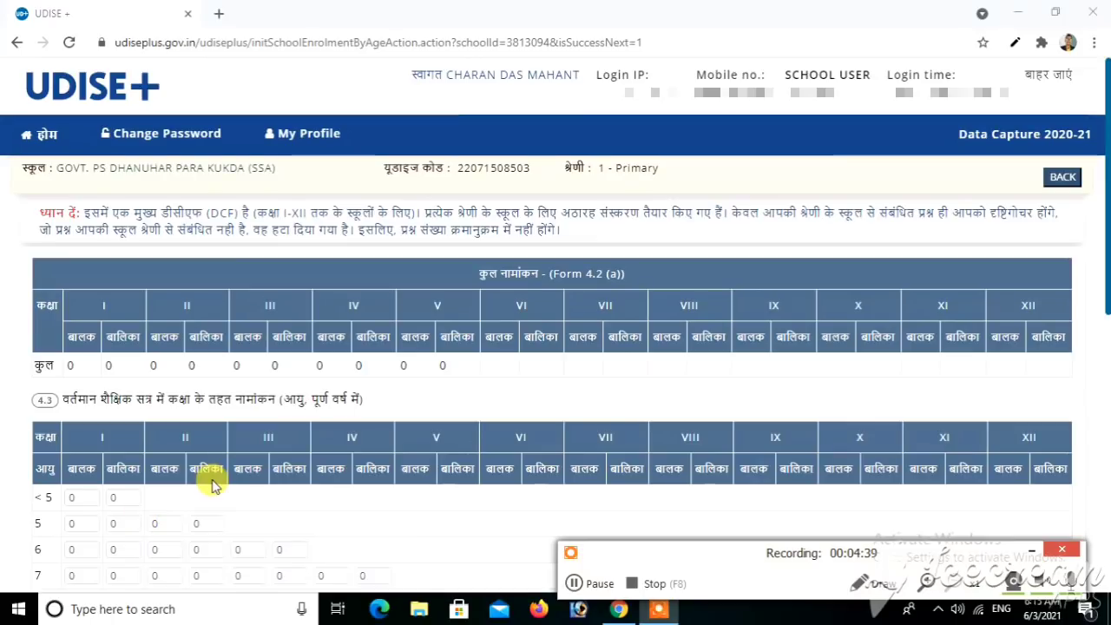
# - Review the class-wise enrolment by age table (4.3) from the under-5 row down to the totals
pyautogui.scroll(-1, 211, 479)
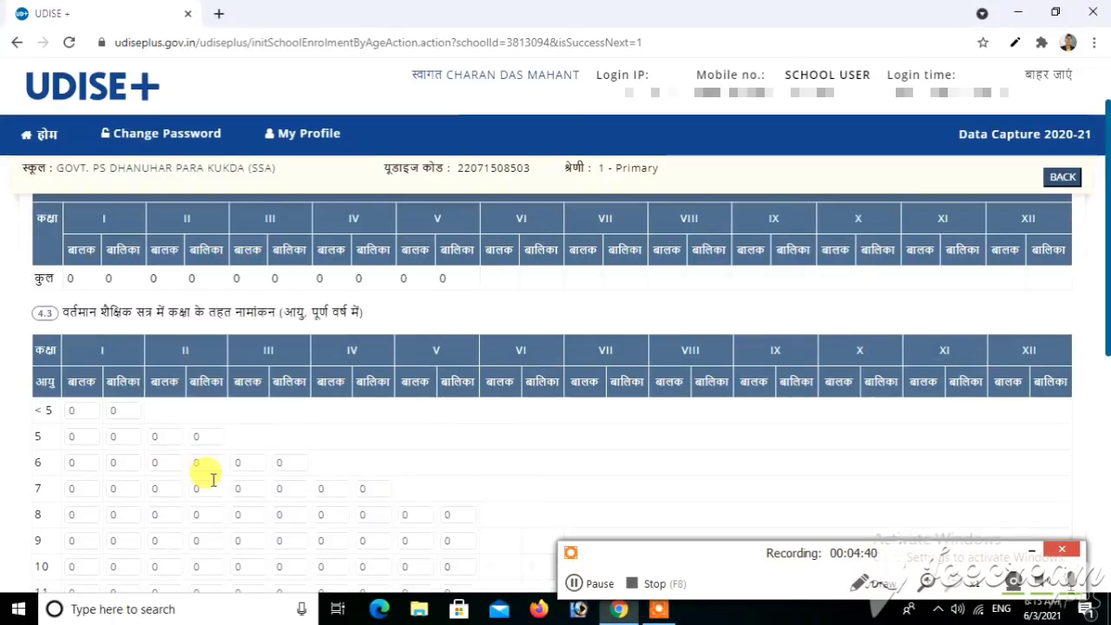
pyautogui.scroll(-2, 209, 471)
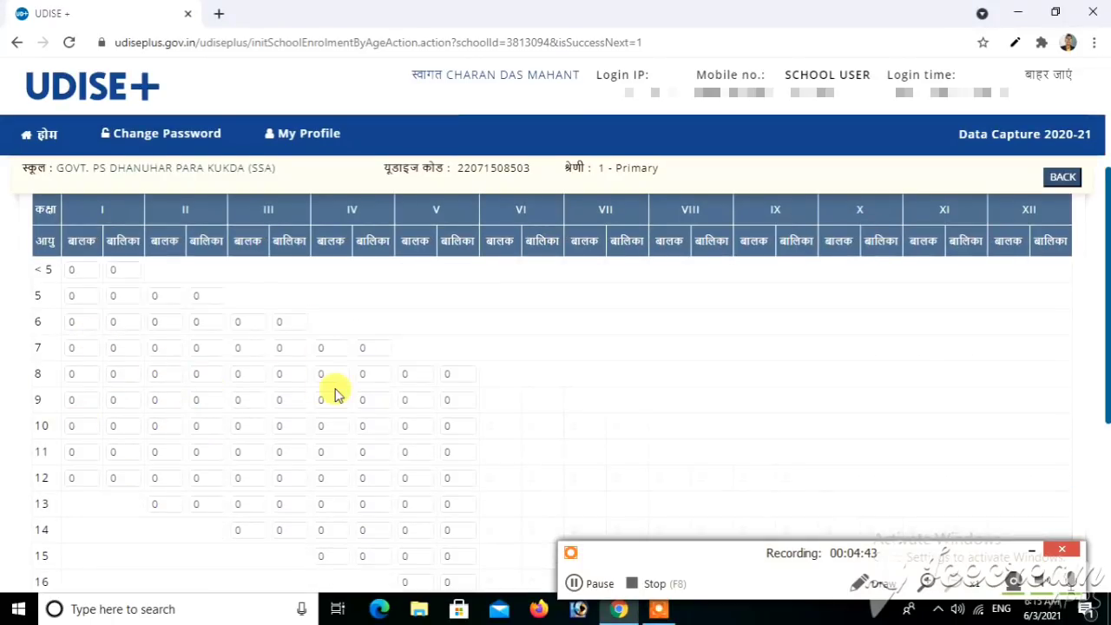
pyautogui.scroll(-4, 347, 407)
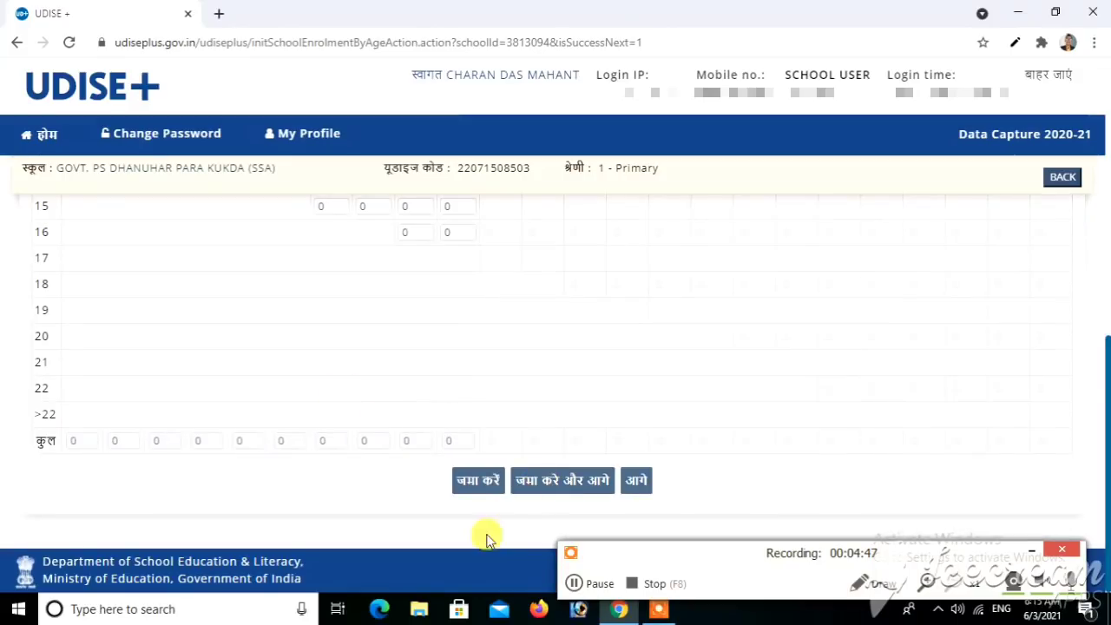
pyautogui.click(573, 585)
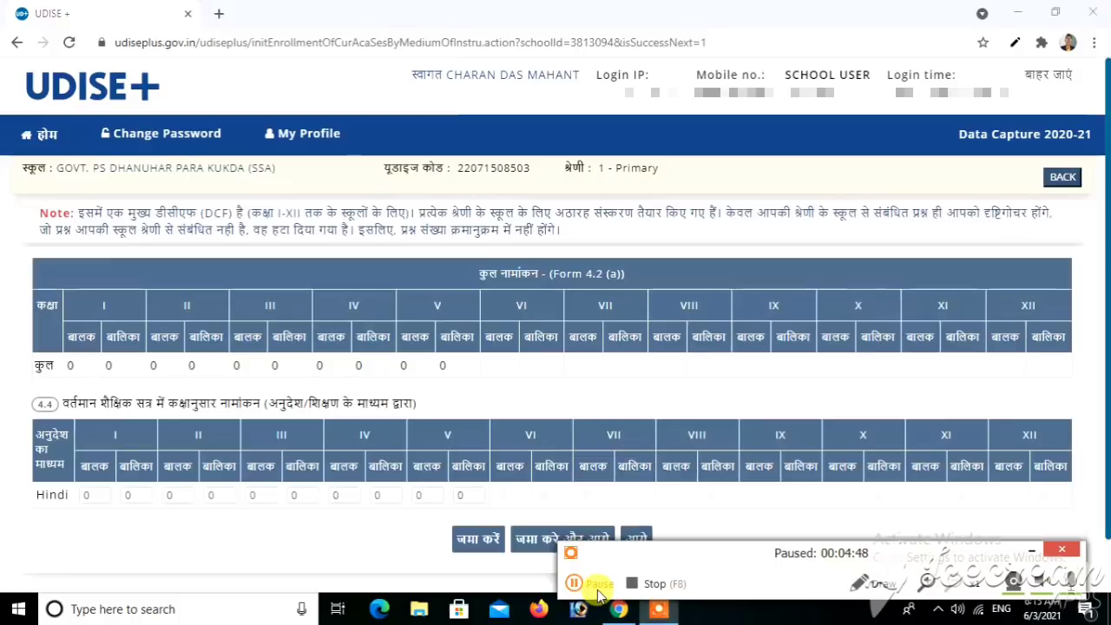
pyautogui.click(575, 581)
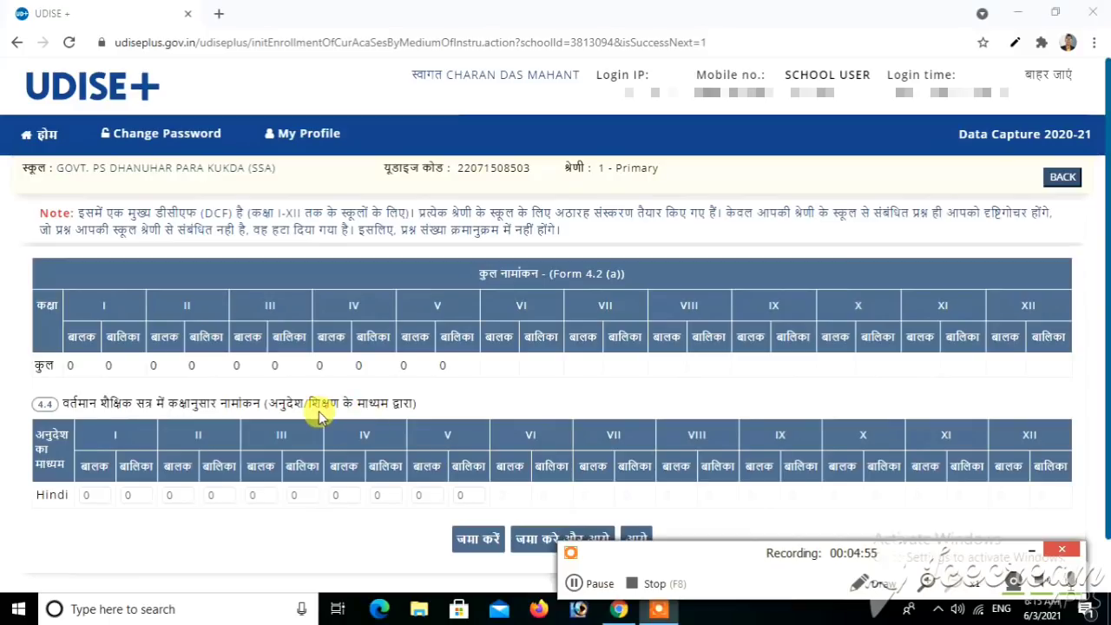
# - Select the Class I girls' field for Hindi in the enrolment by medium of instruction table (4.4)
pyautogui.click(139, 495)
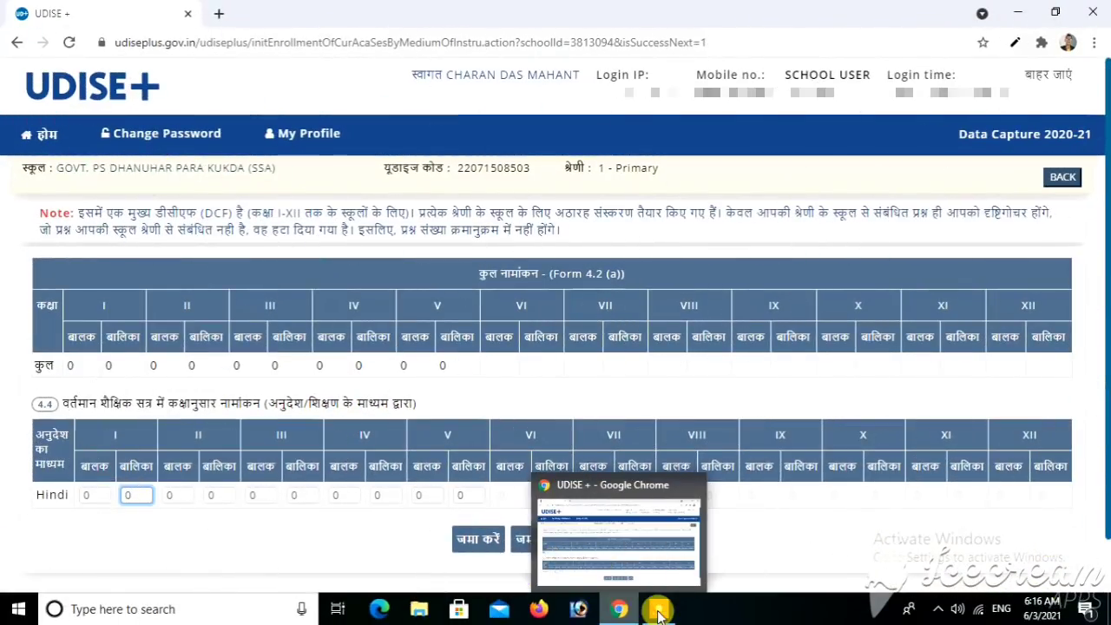
# - Save the enrolment by medium of instruction table (4.4) and continue to the repeaters section
pyautogui.click(360, 519)
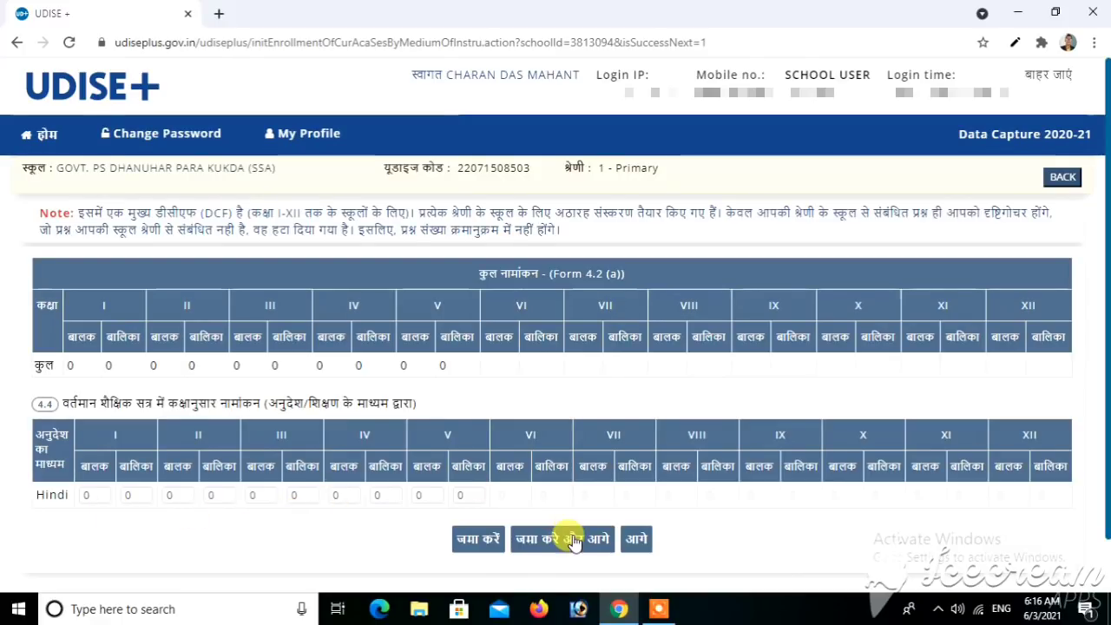
pyautogui.click(657, 608)
pyautogui.click(576, 583)
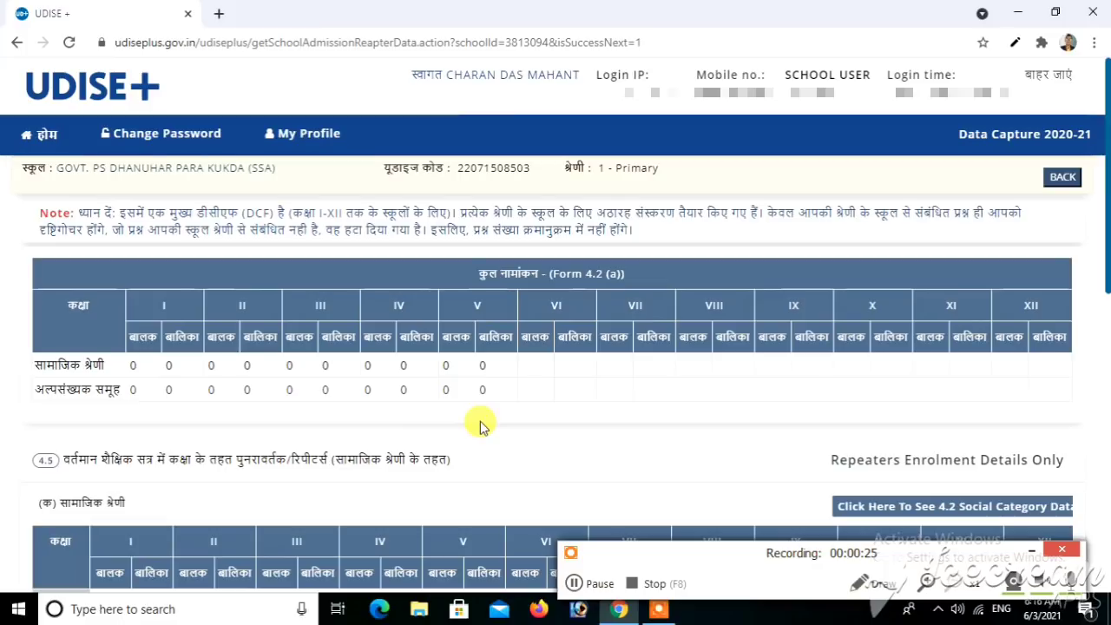
# - Review the repeaters tables (4.5) for social category and minority groups, then proceed to enrolment of children with special needs
pyautogui.scroll(-1, 482, 425)
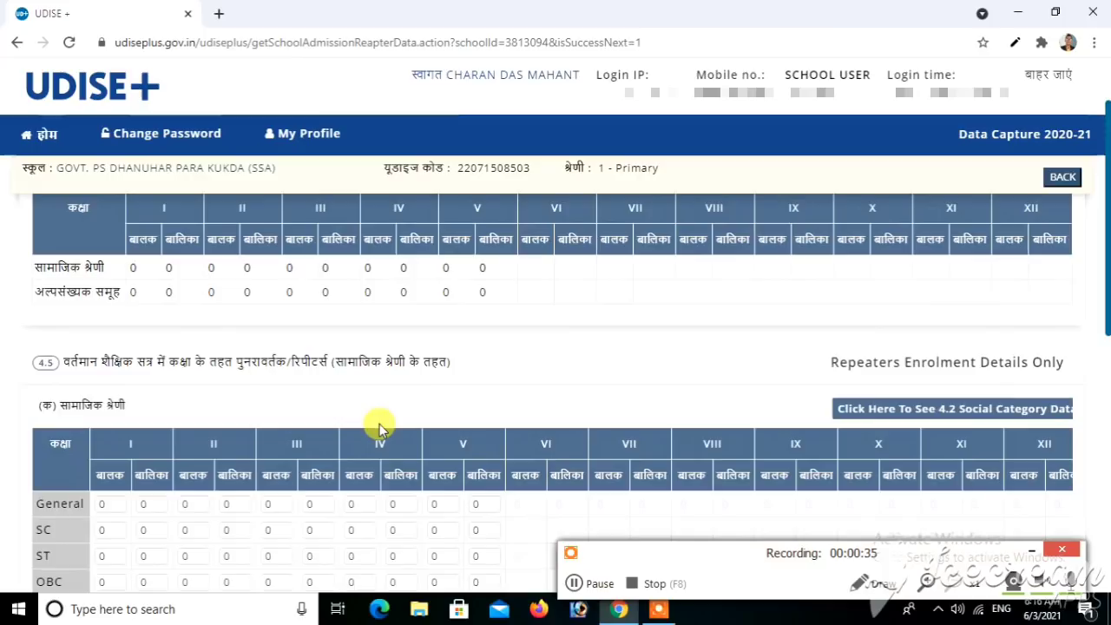
pyautogui.scroll(-2, 379, 424)
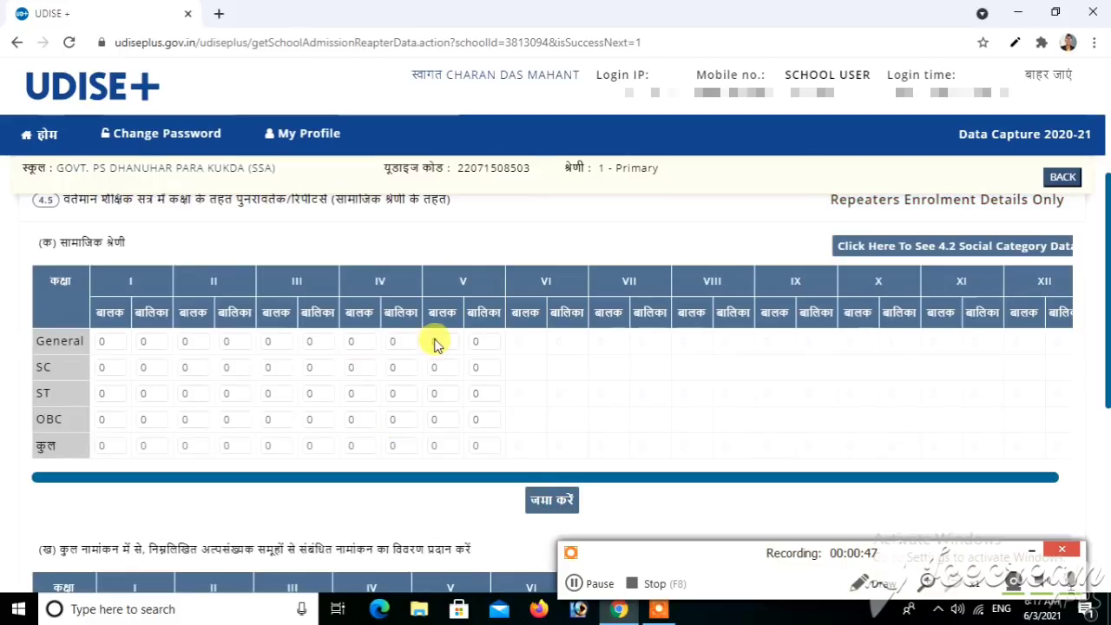
pyautogui.scroll(-1, 223, 359)
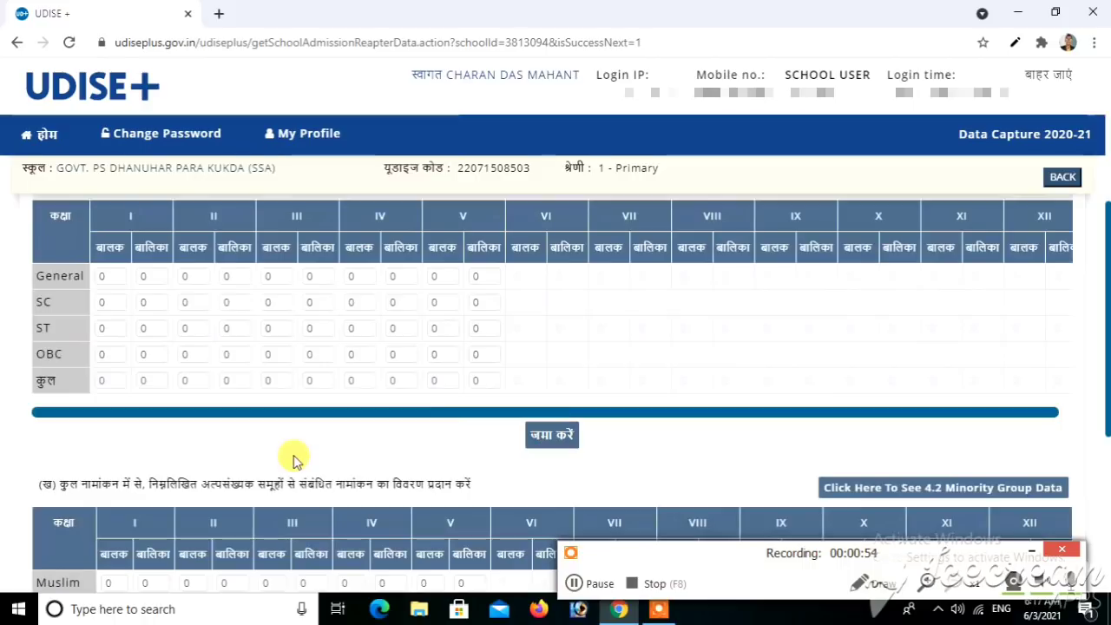
pyautogui.scroll(-1, 294, 460)
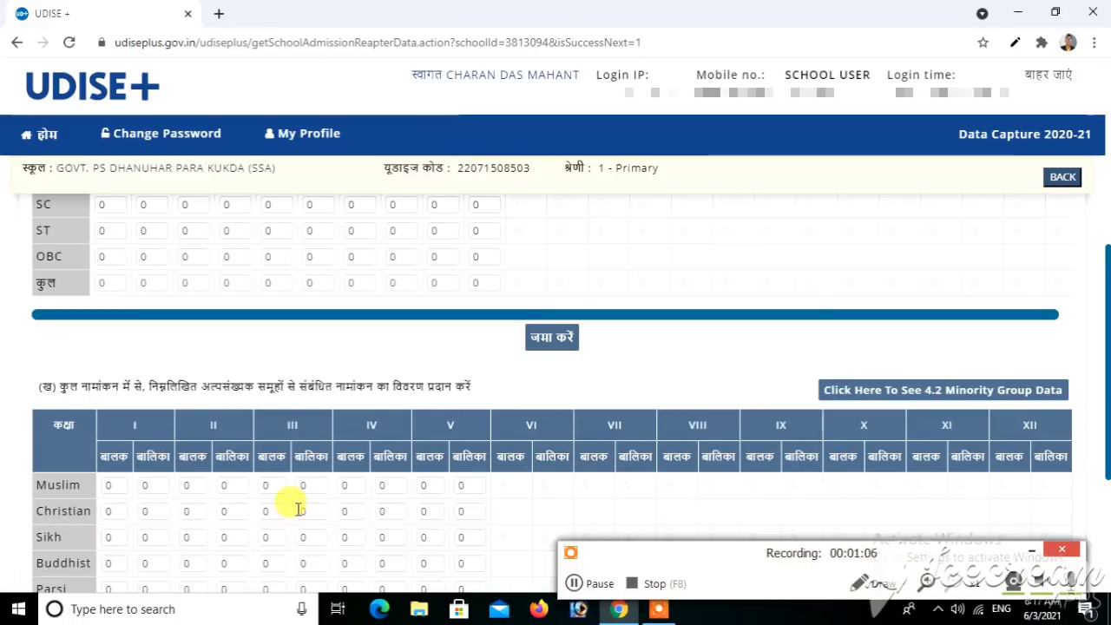
pyautogui.scroll(-2, 296, 511)
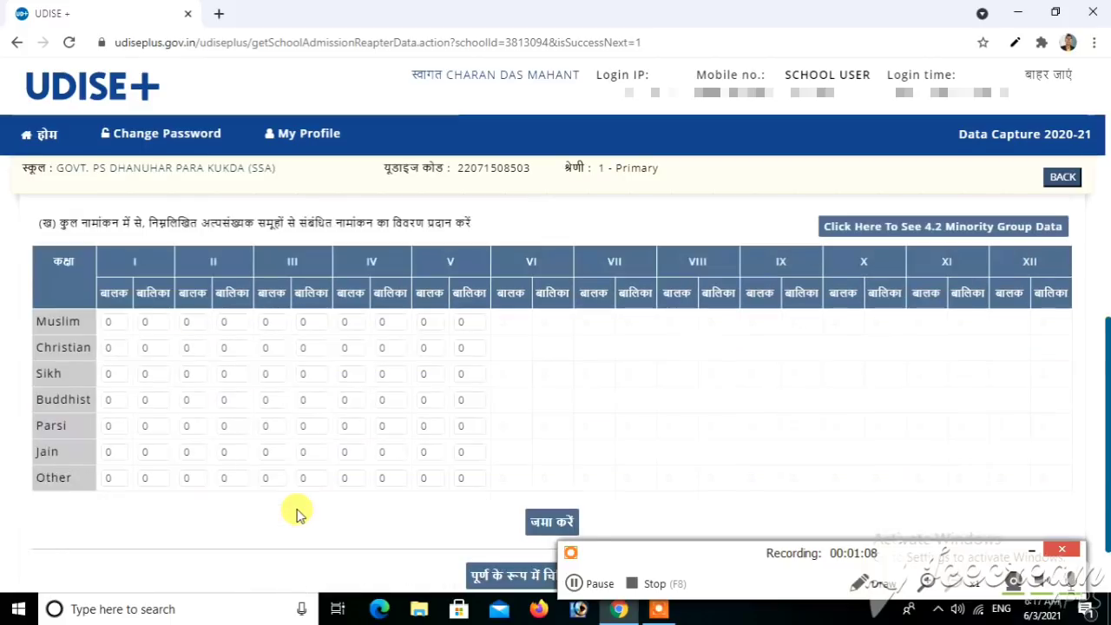
pyautogui.scroll(-1, 295, 512)
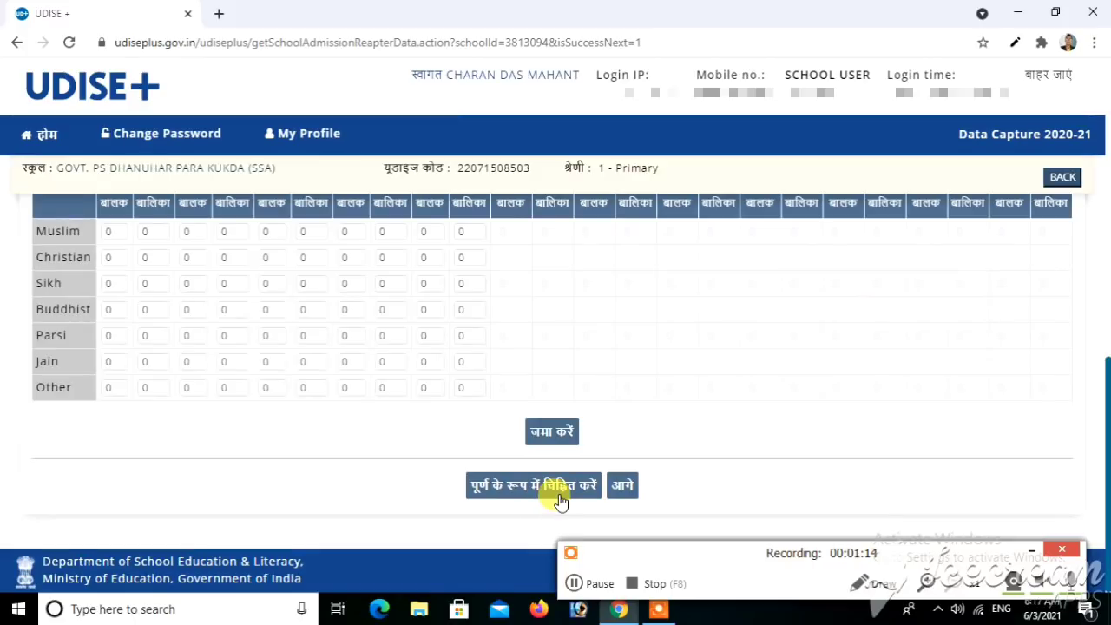
pyautogui.click(624, 486)
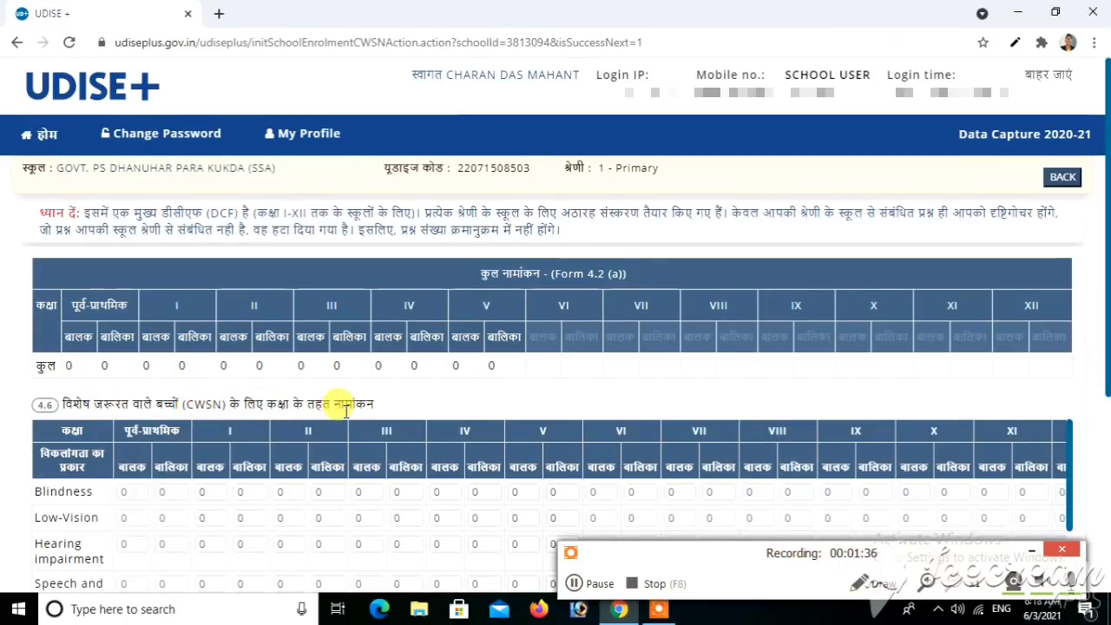
# - Review the class-wise CWSN enrolment table by disability type (4.6), then save and continue to the student incentives section
pyautogui.scroll(-3, 37, 340)
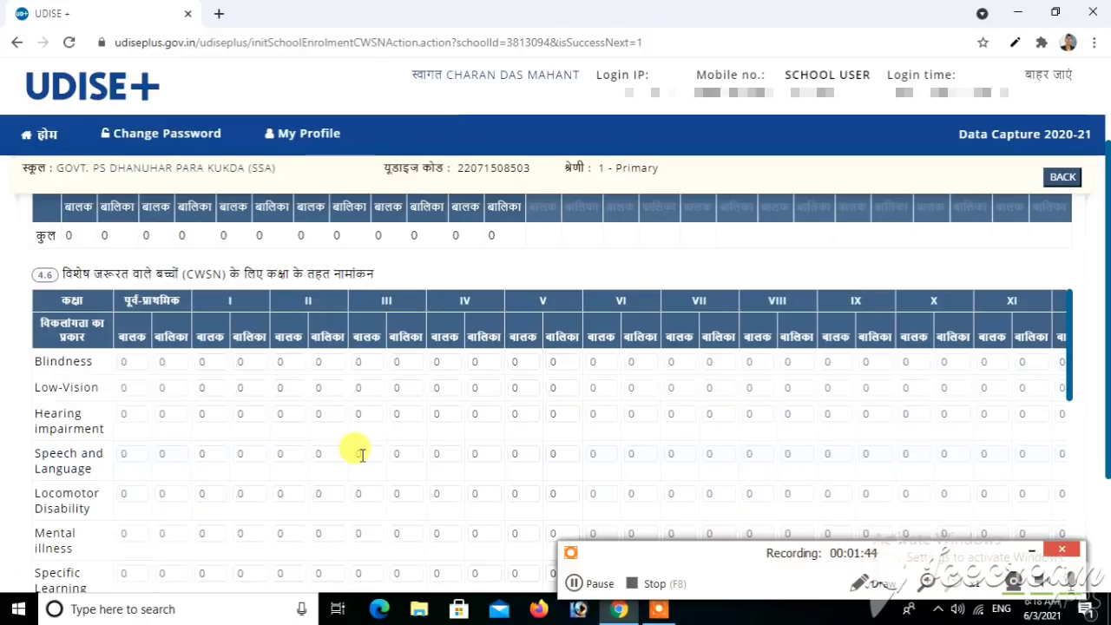
pyautogui.scroll(-2, 360, 453)
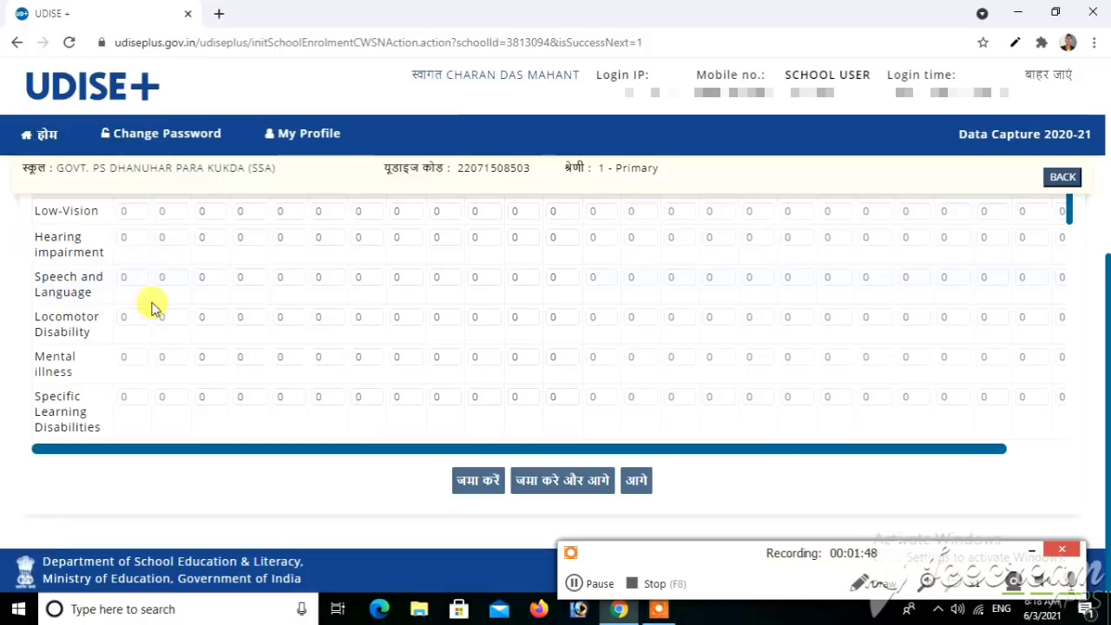
pyautogui.click(564, 482)
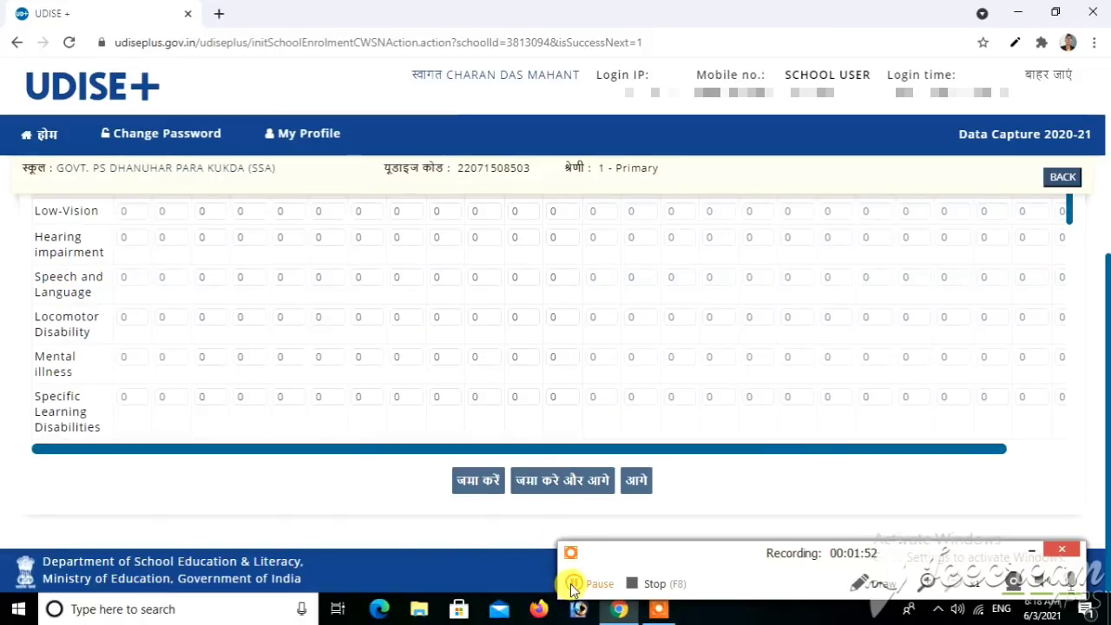
pyautogui.click(573, 583)
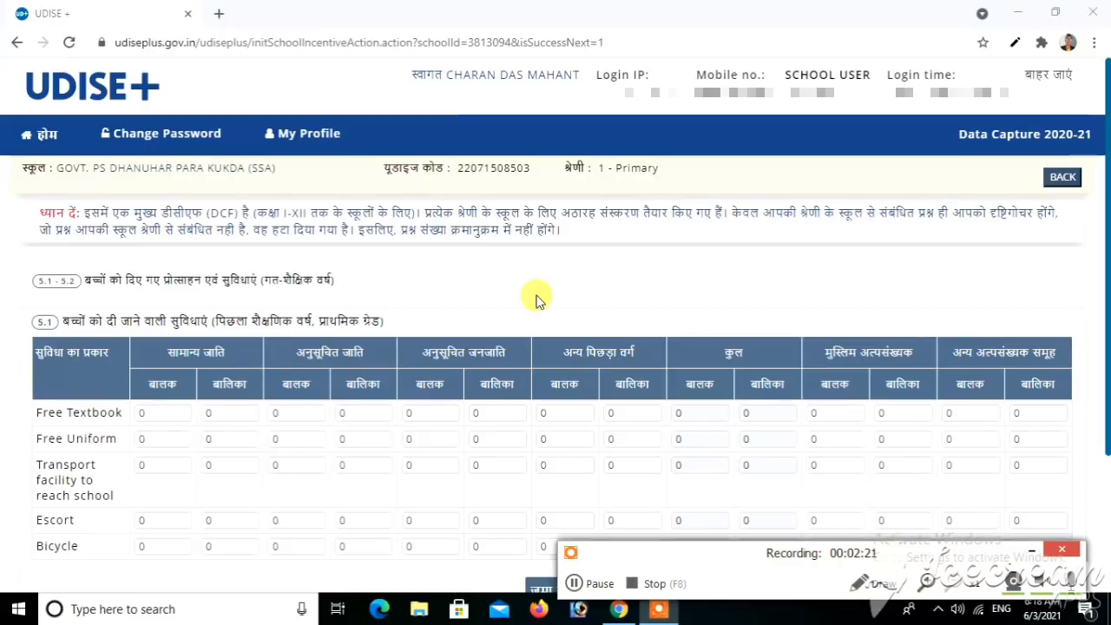
# - Review the primary-grade facilities table (5.1), including textbooks, uniforms and transport, then mark it complete and continue to CWSN facilities
pyautogui.scroll(-2, 536, 299)
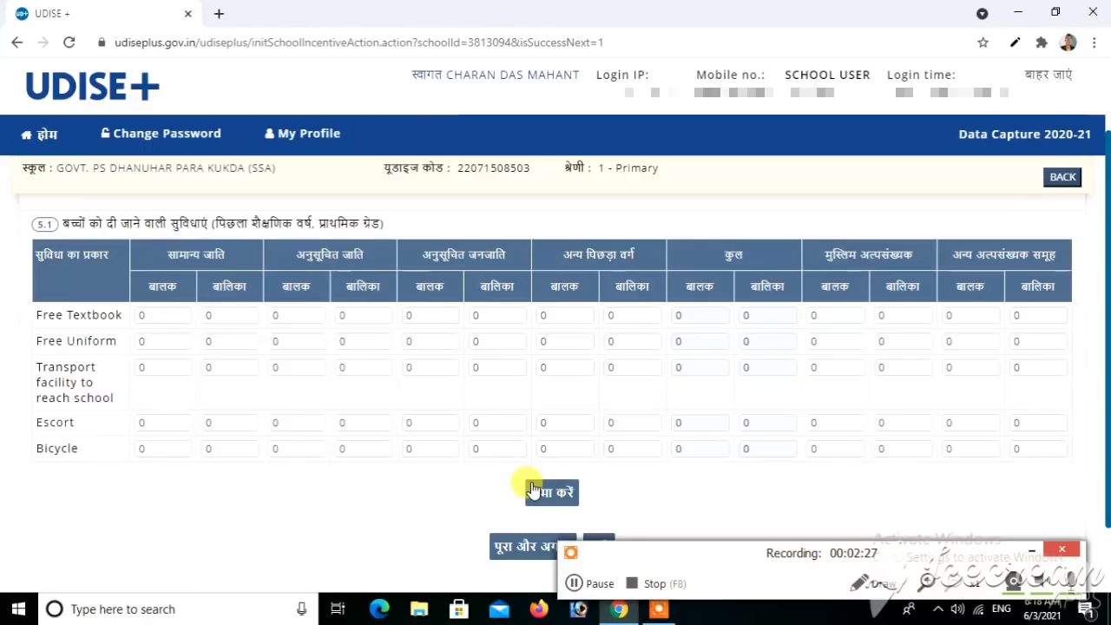
pyautogui.scroll(-1, 396, 503)
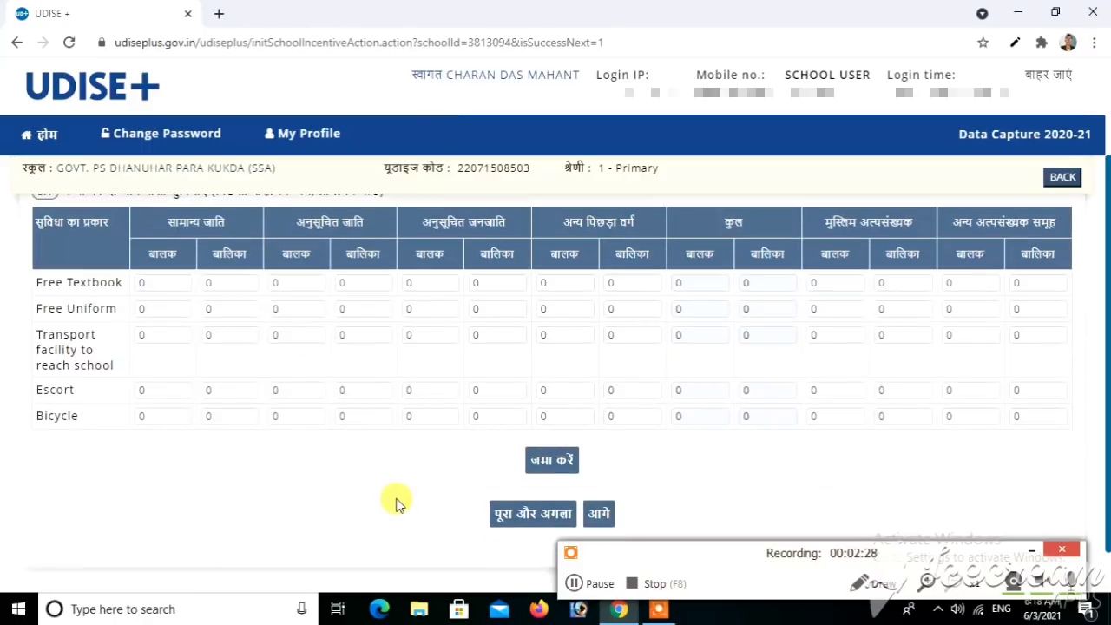
pyautogui.scroll(-1, 396, 503)
pyautogui.click(524, 468)
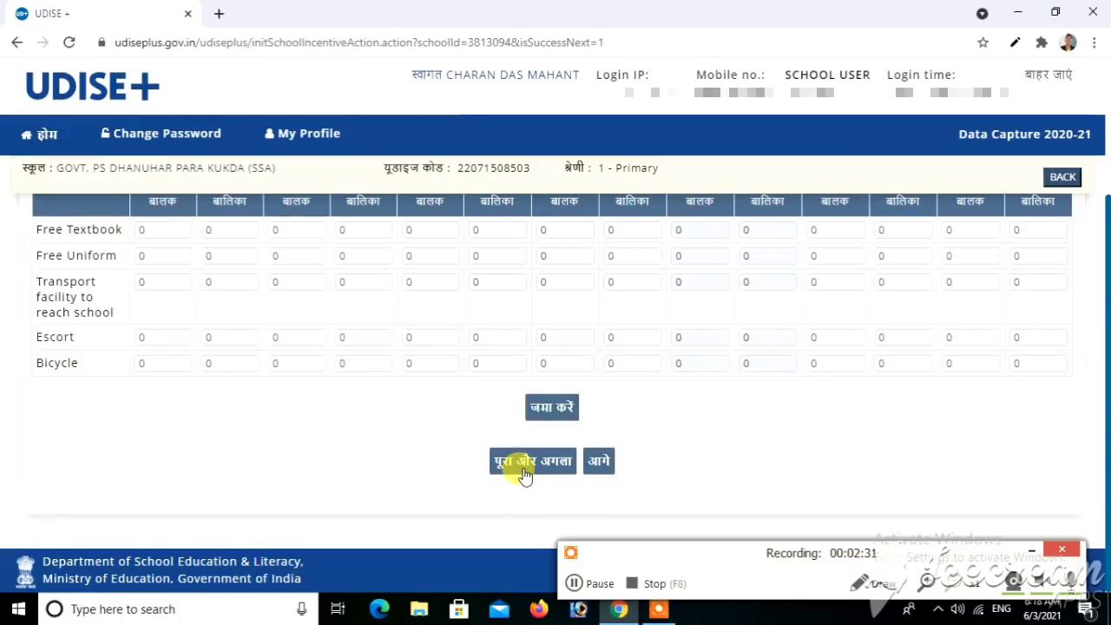
pyautogui.click(574, 584)
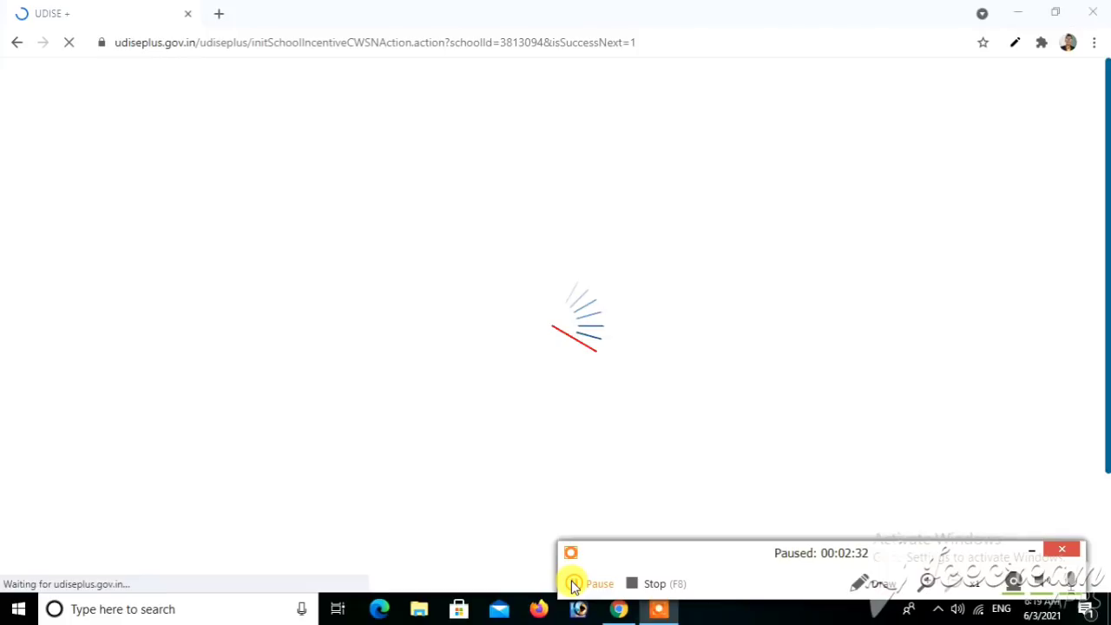
pyautogui.click(573, 584)
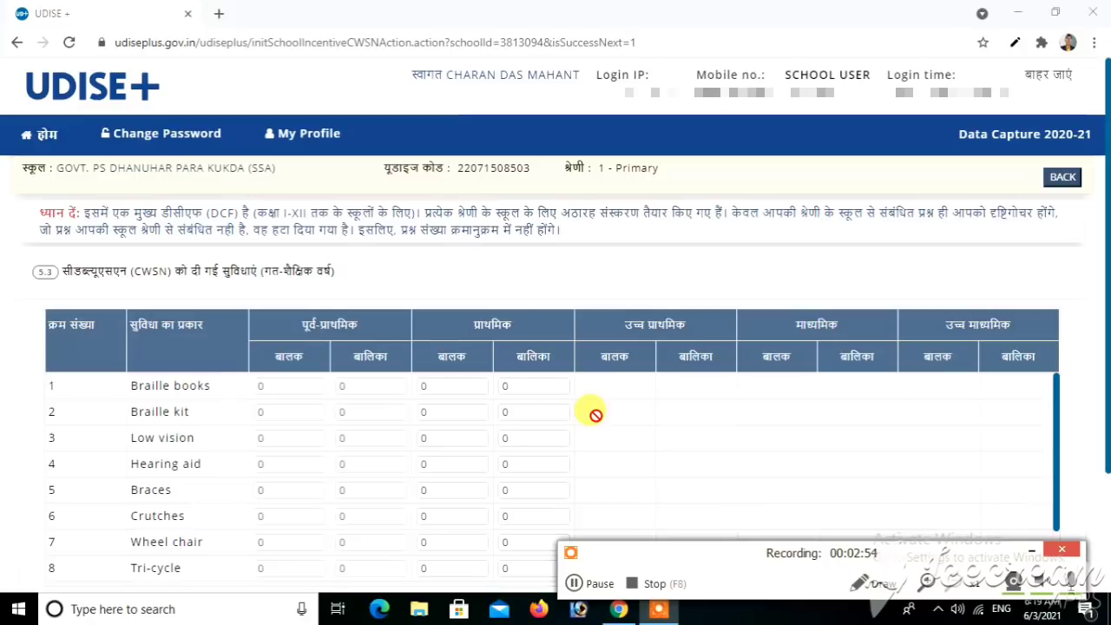
# - Review the facilities provided to CWSN (5.3) down to Stipend, then save and continue to the annual examination results
pyautogui.scroll(-3, 596, 415)
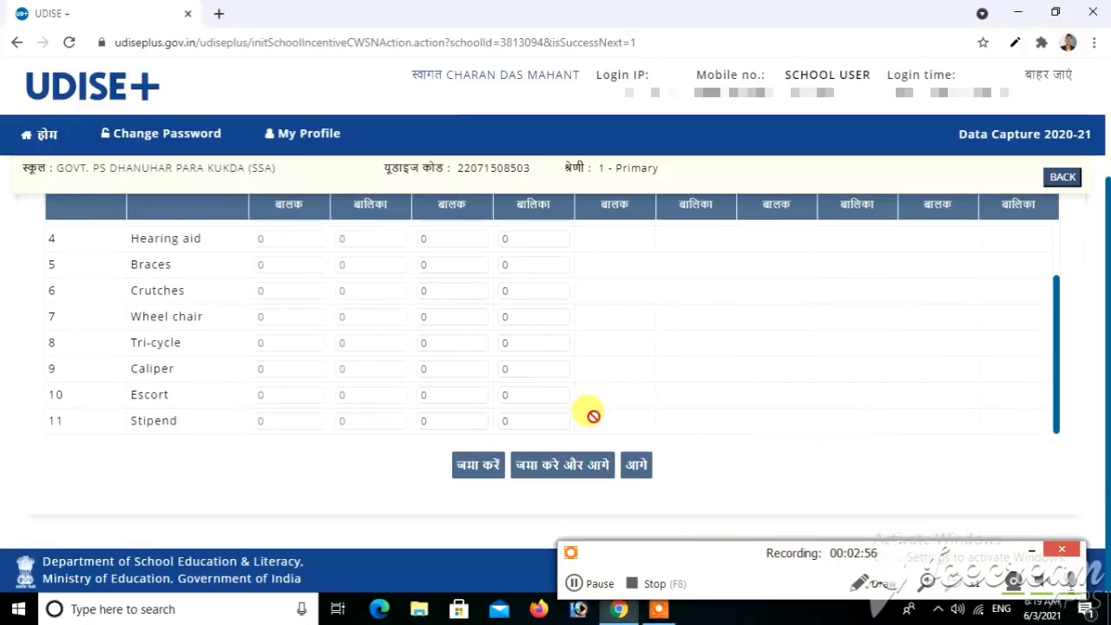
pyautogui.click(539, 469)
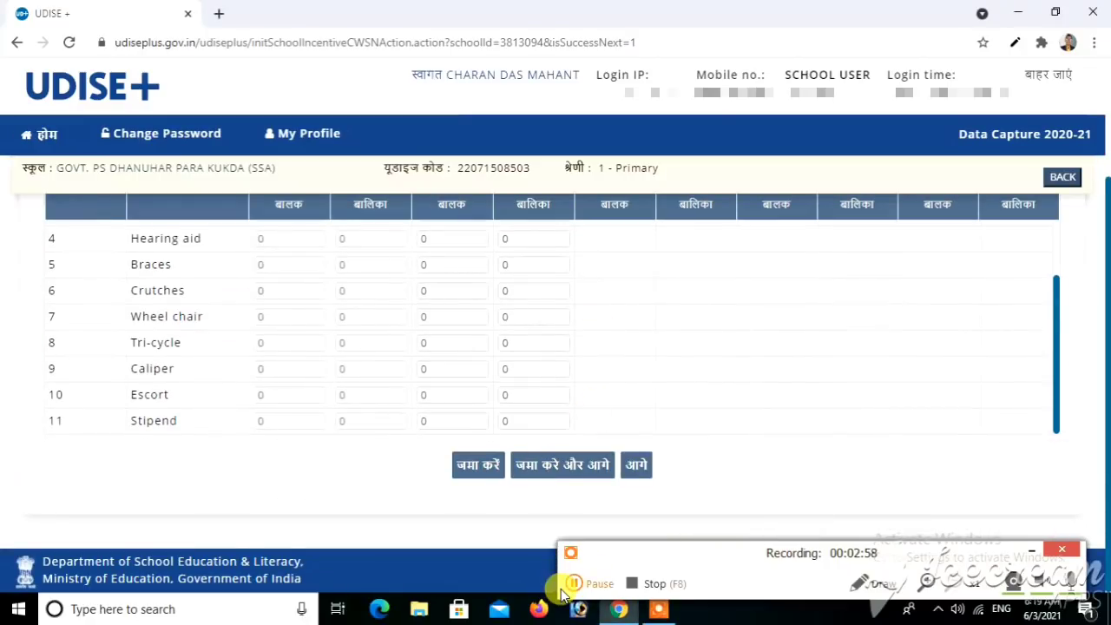
pyautogui.click(575, 584)
pyautogui.click(588, 583)
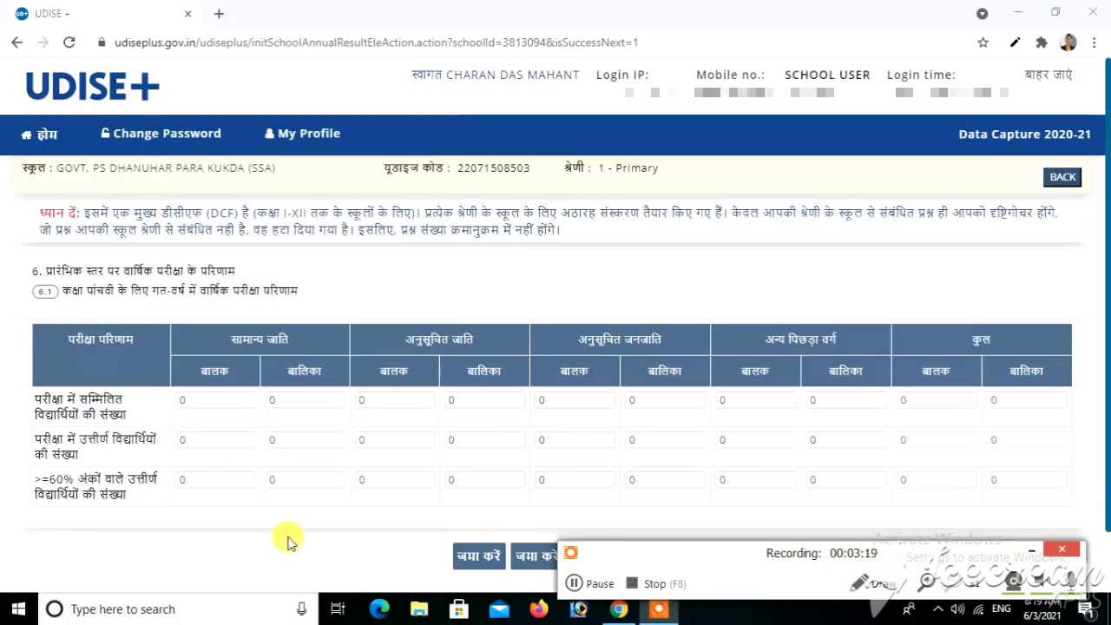
# - Review the previous year's Class V annual examination results table (6.1), then continue to receipts and expenditure
pyautogui.scroll(-1, 1107, 553)
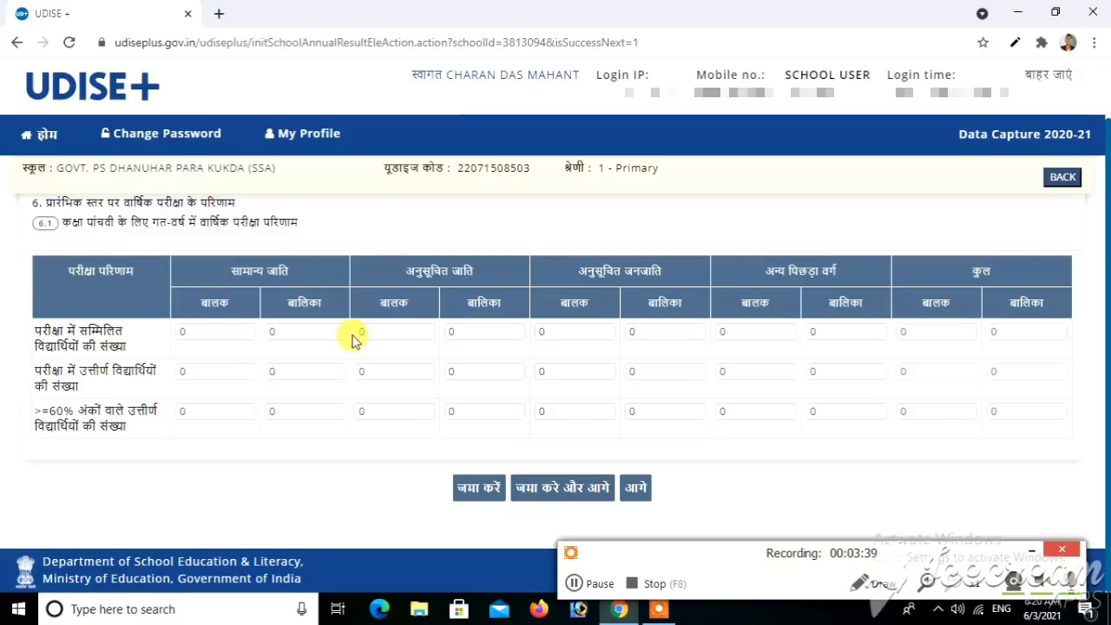
pyautogui.click(582, 587)
pyautogui.click(575, 581)
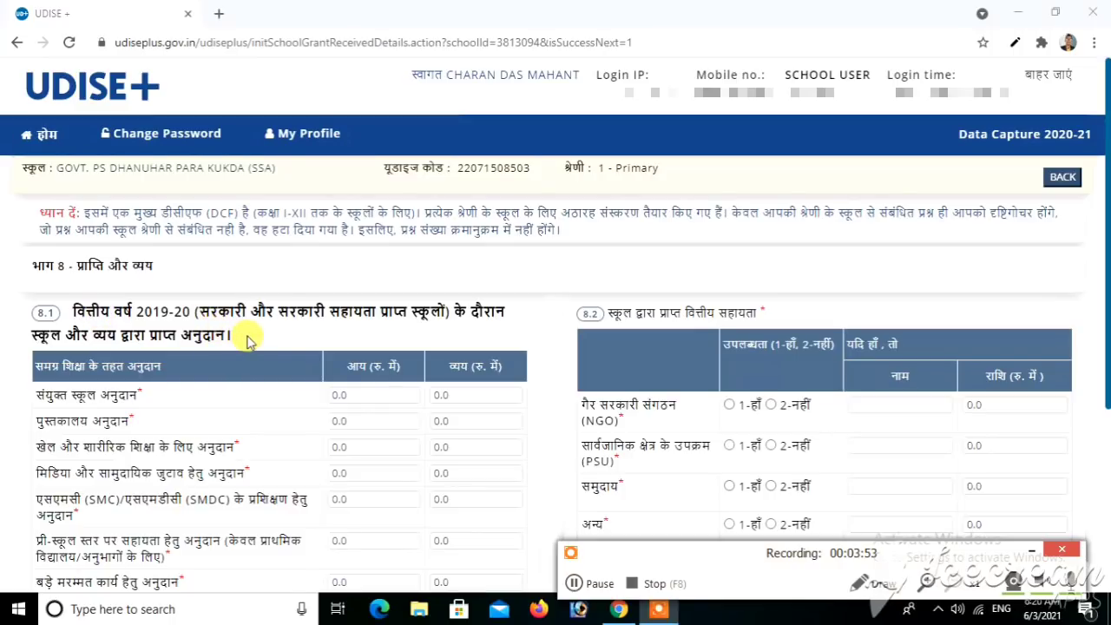
# - Review grants and expenditure (8.1), financial assistance (8.2) and asset registers (8.3), then continue to the PGI indicators section
pyautogui.scroll(-1, 246, 341)
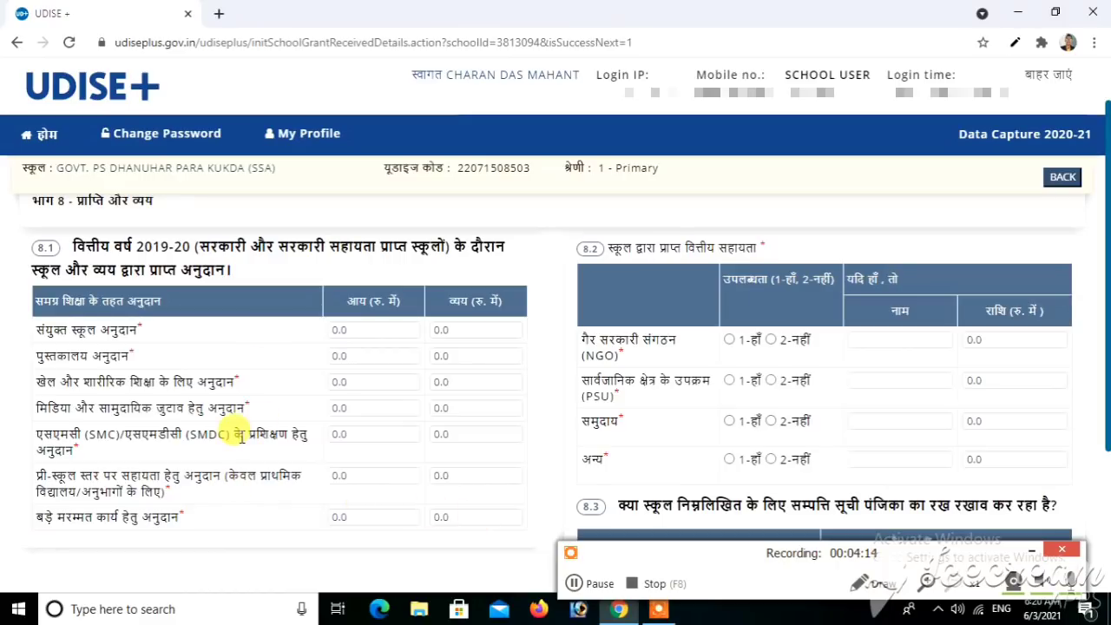
pyautogui.scroll(-2, 240, 434)
pyautogui.scroll(2, 240, 434)
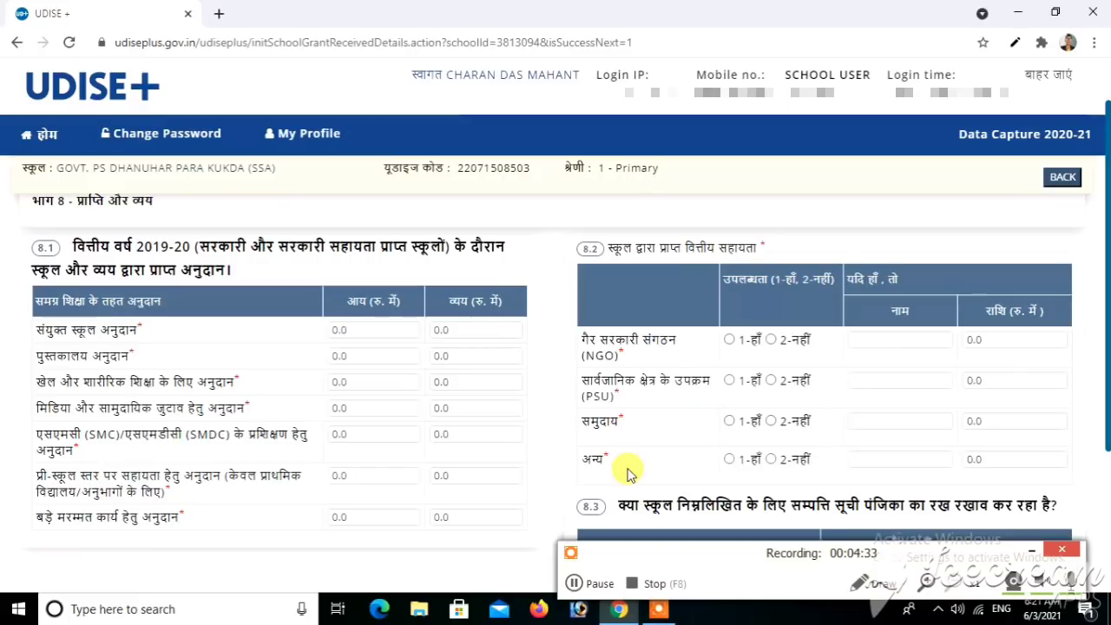
pyautogui.scroll(-3, 629, 472)
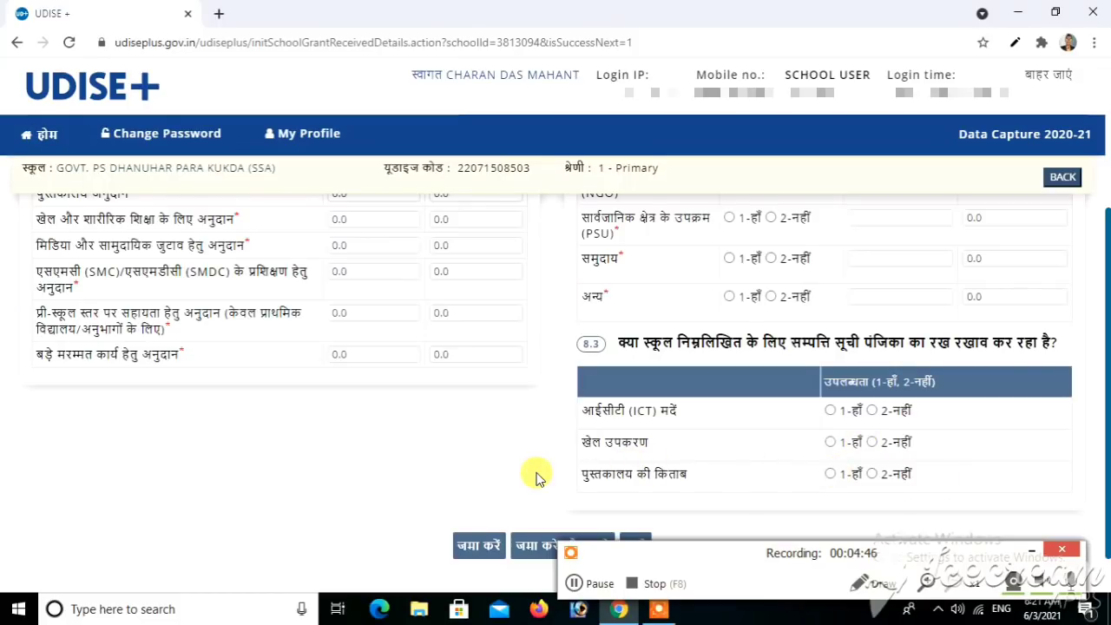
pyautogui.scroll(-1, 536, 473)
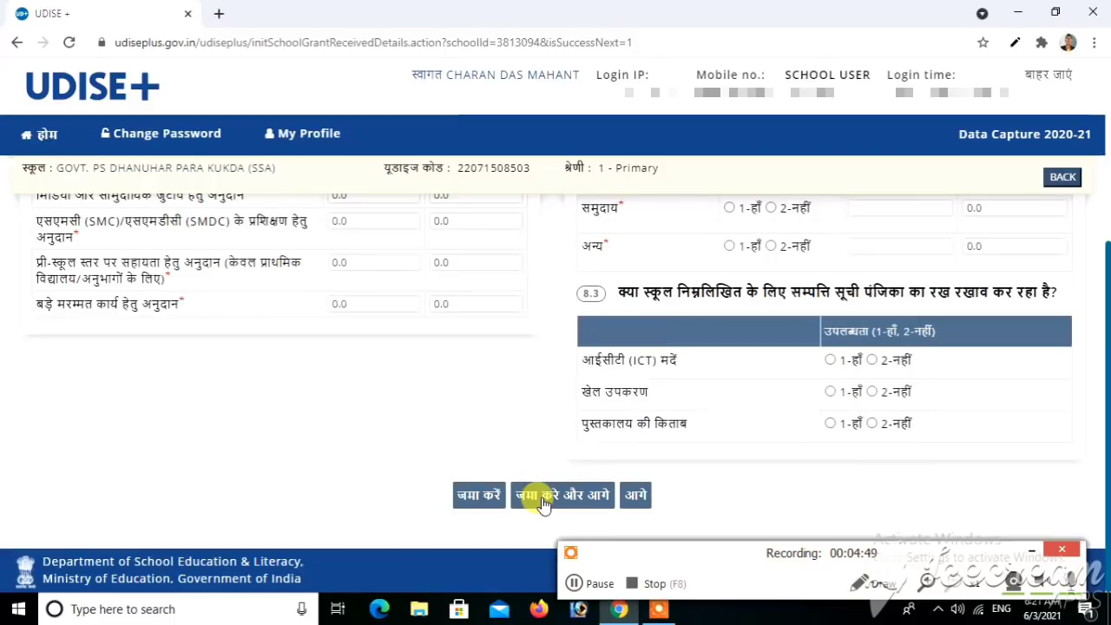
pyautogui.click(574, 583)
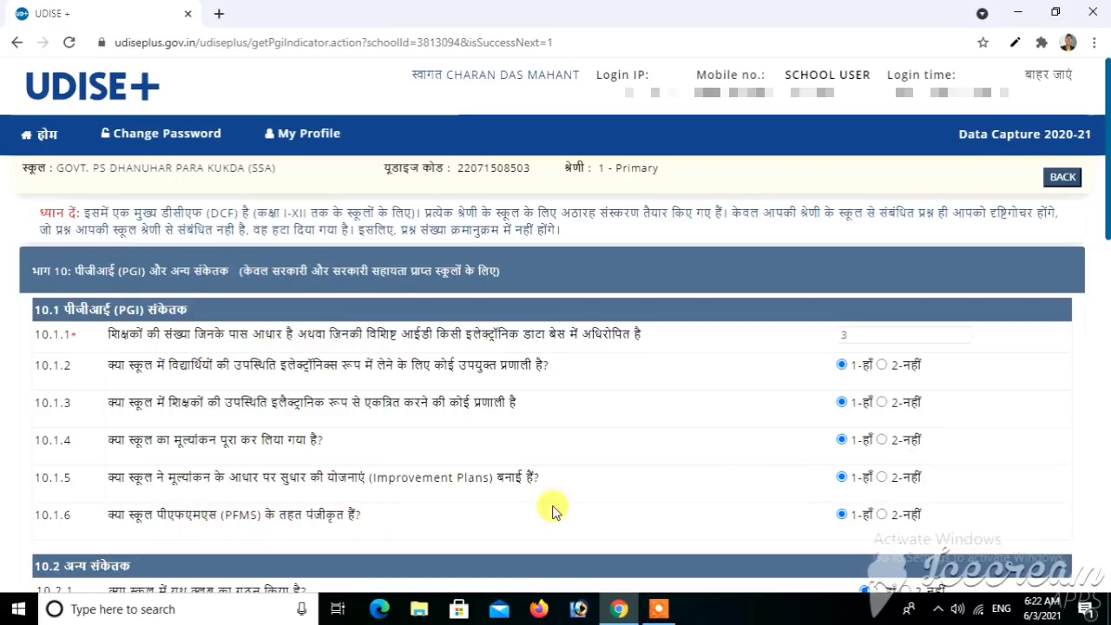
# - Review the PGI and other indicators (section 10) and the School Safety answers (section 11) through item 11.11
pyautogui.scroll(-1, 647, 510)
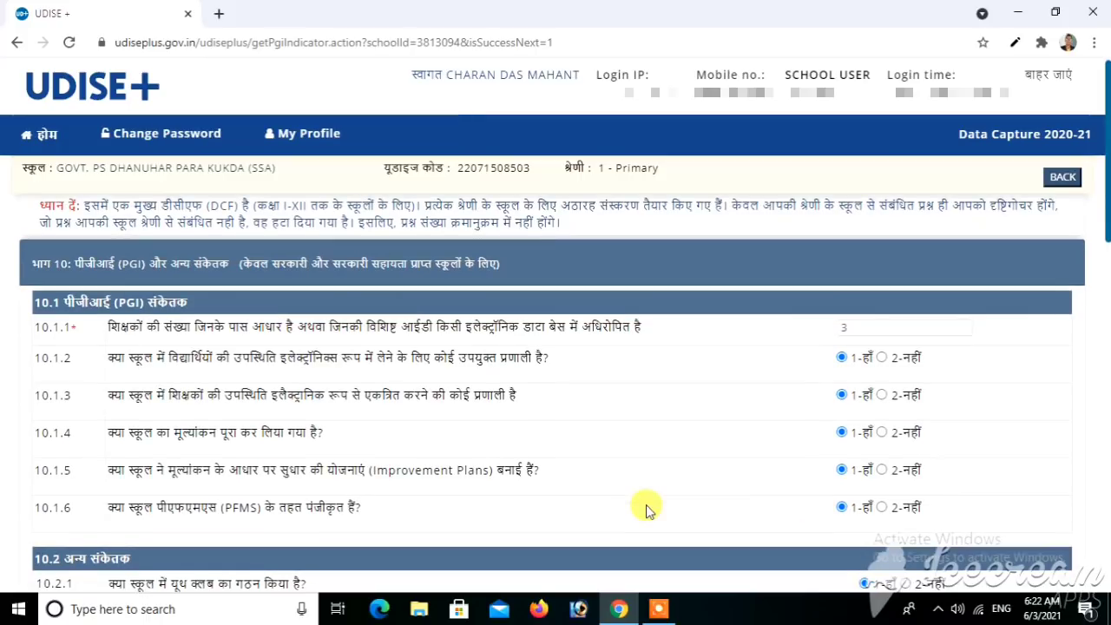
pyautogui.scroll(-2, 647, 510)
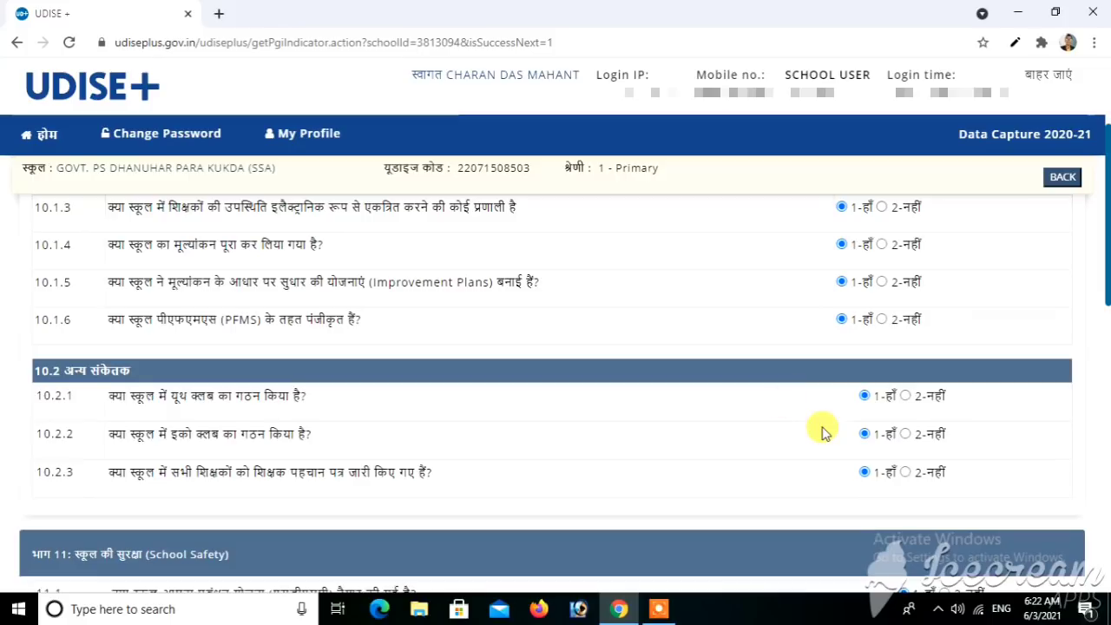
pyautogui.scroll(-1, 693, 492)
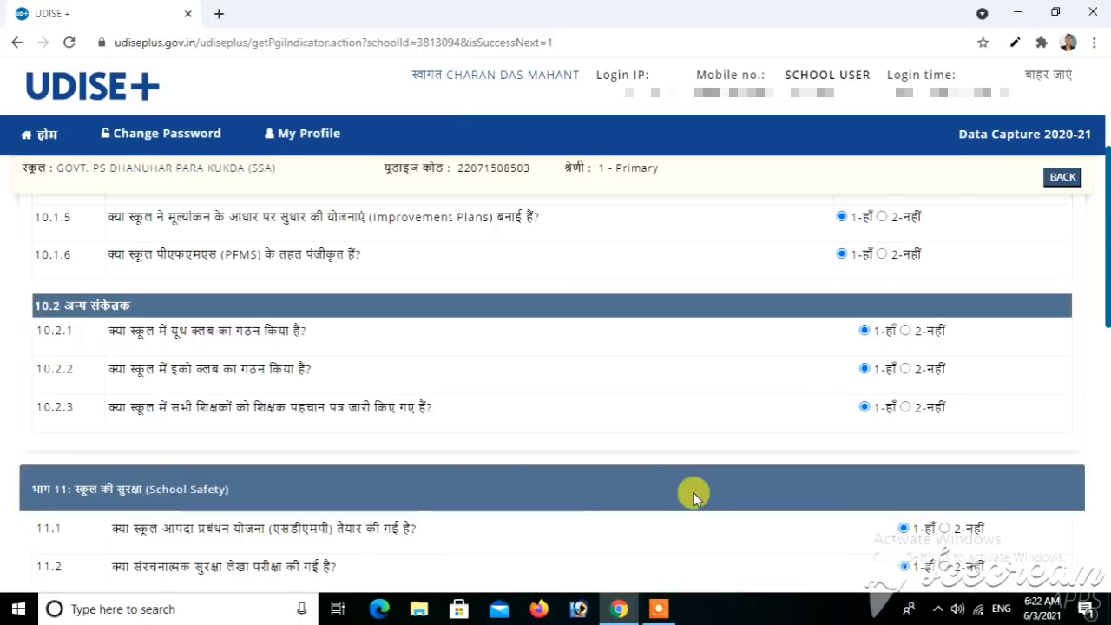
pyautogui.scroll(-2, 693, 492)
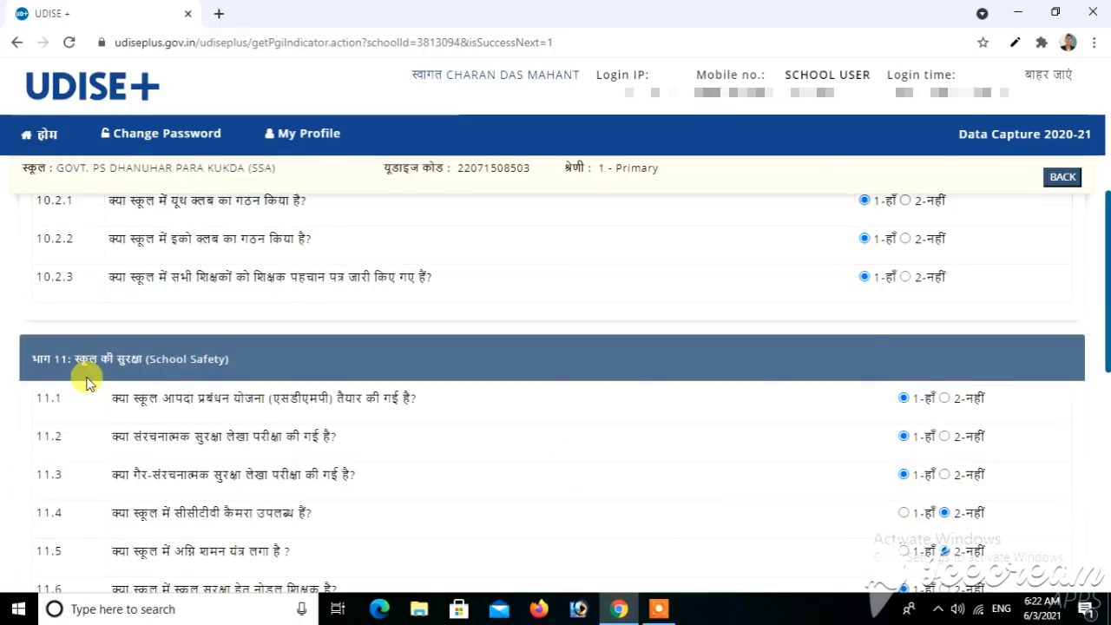
pyautogui.scroll(-2, 87, 382)
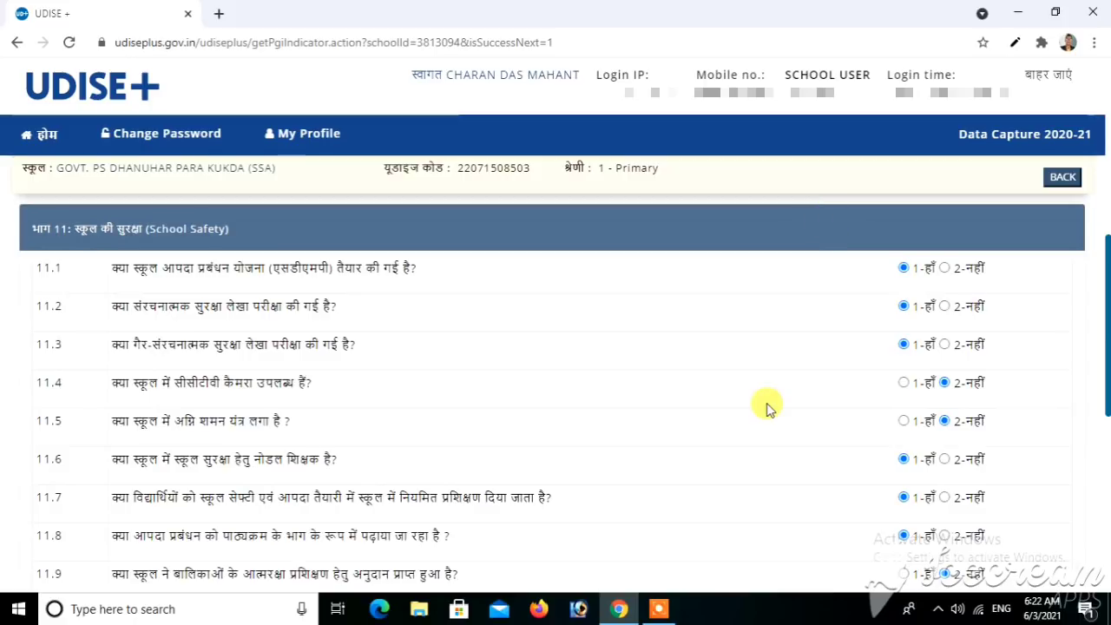
pyautogui.scroll(-2, 767, 408)
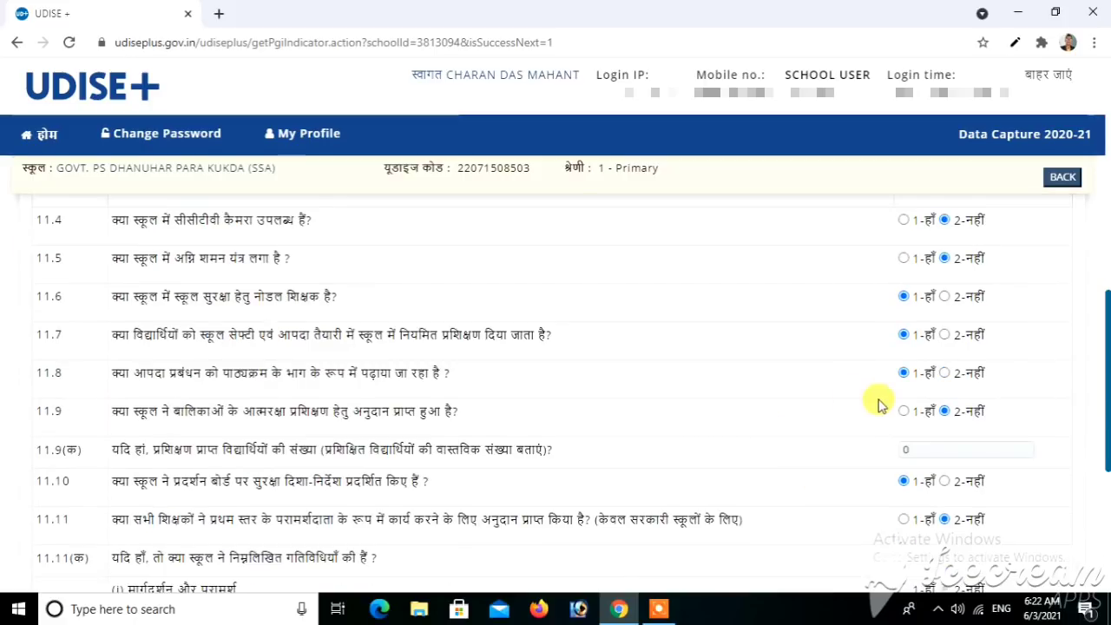
pyautogui.scroll(-1, 881, 404)
pyautogui.scroll(-3, 878, 404)
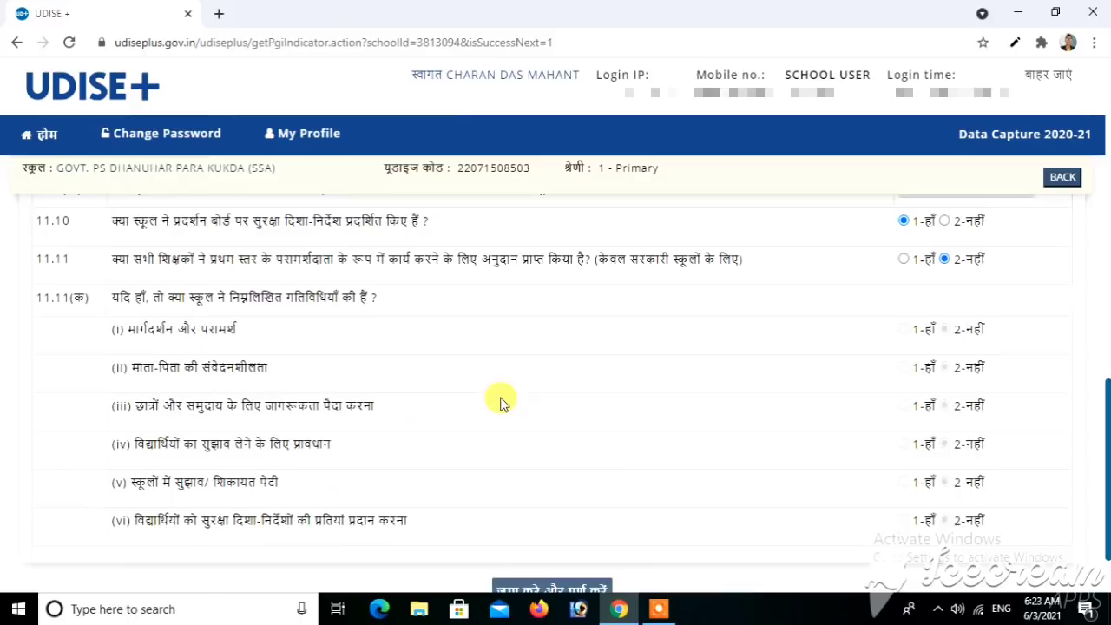
# - Submit and complete the PGI indicators and School Safety form after item 11.11(क), and acknowledge the Important Notes
pyautogui.scroll(-2, 347, 417)
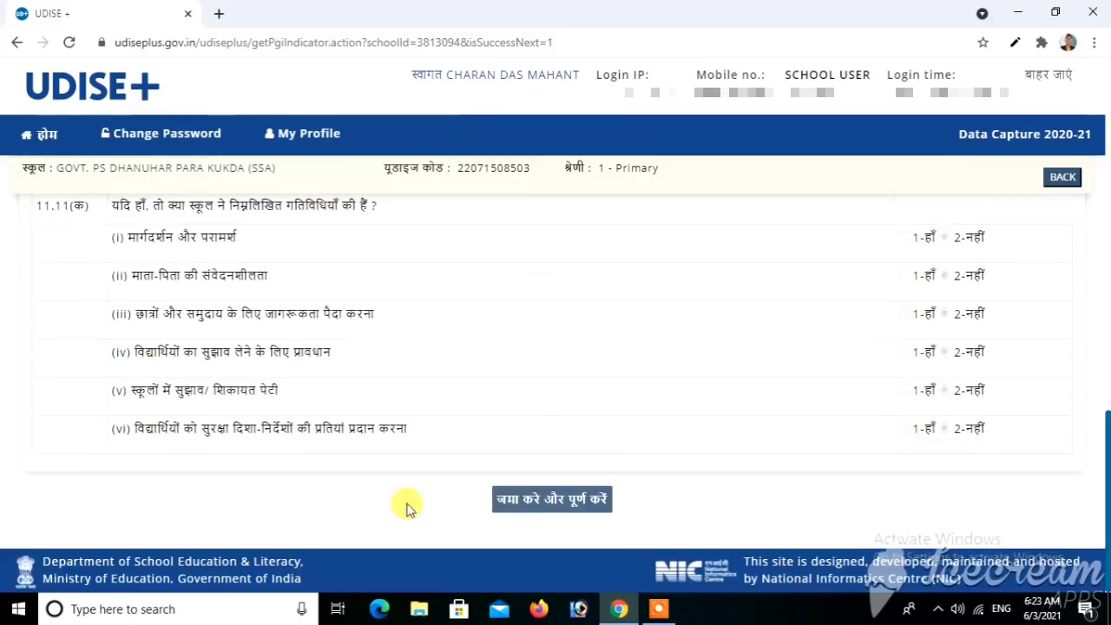
pyautogui.click(588, 512)
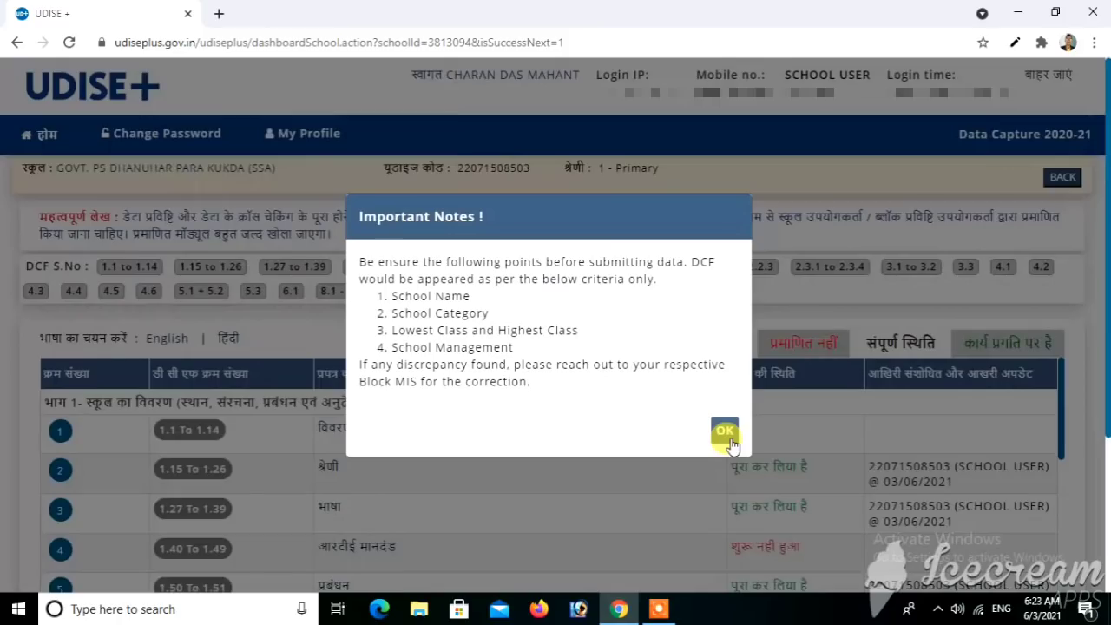
pyautogui.click(724, 431)
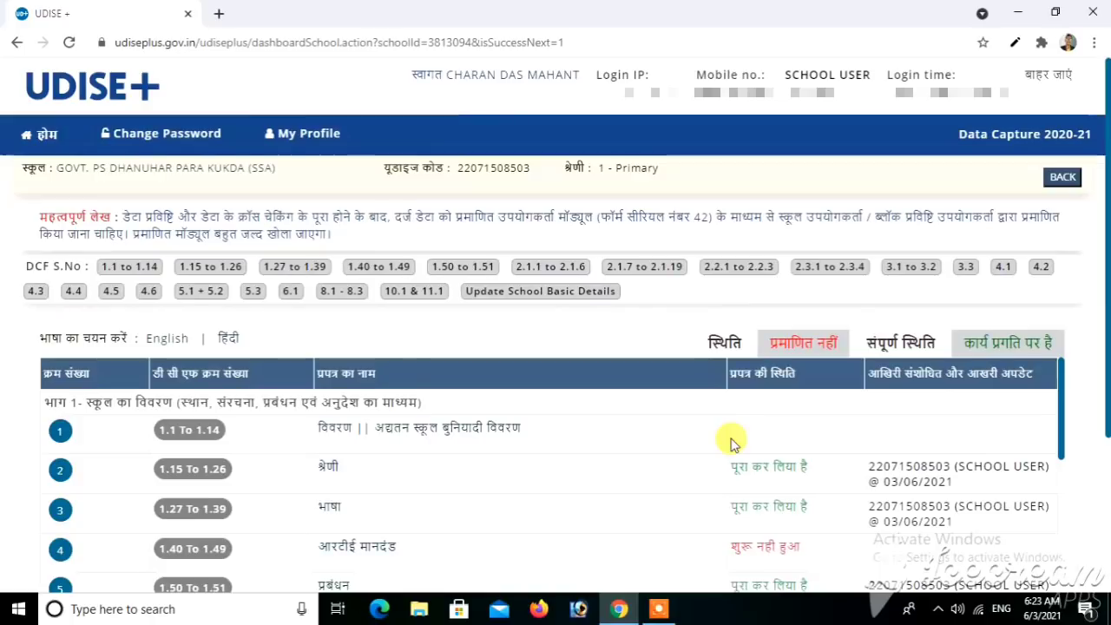
# - Review each section's completion status in the DCF form list, from Part 1 through data verification, report download and school data certification
pyautogui.scroll(-3, 728, 442)
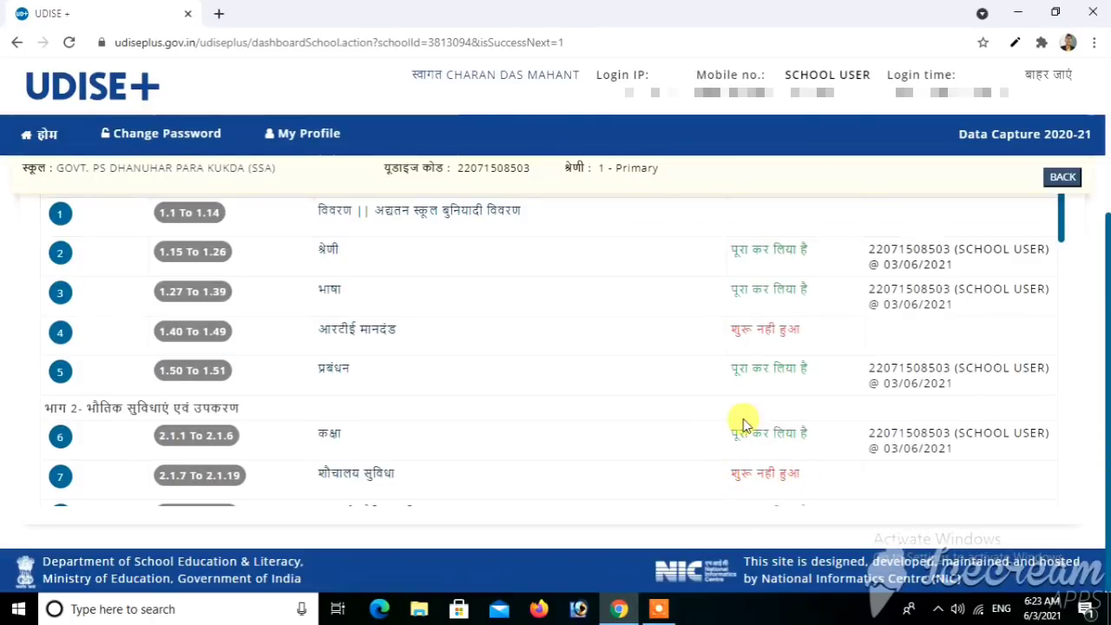
pyautogui.scroll(3, 742, 423)
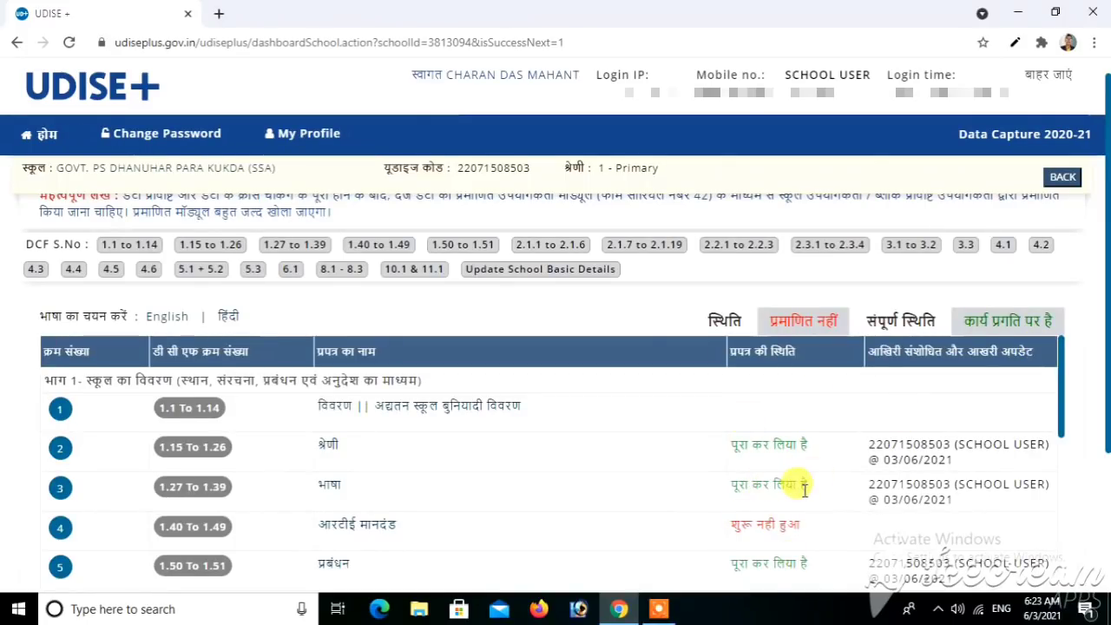
pyautogui.scroll(-1, 740, 532)
pyautogui.scroll(-2, 740, 532)
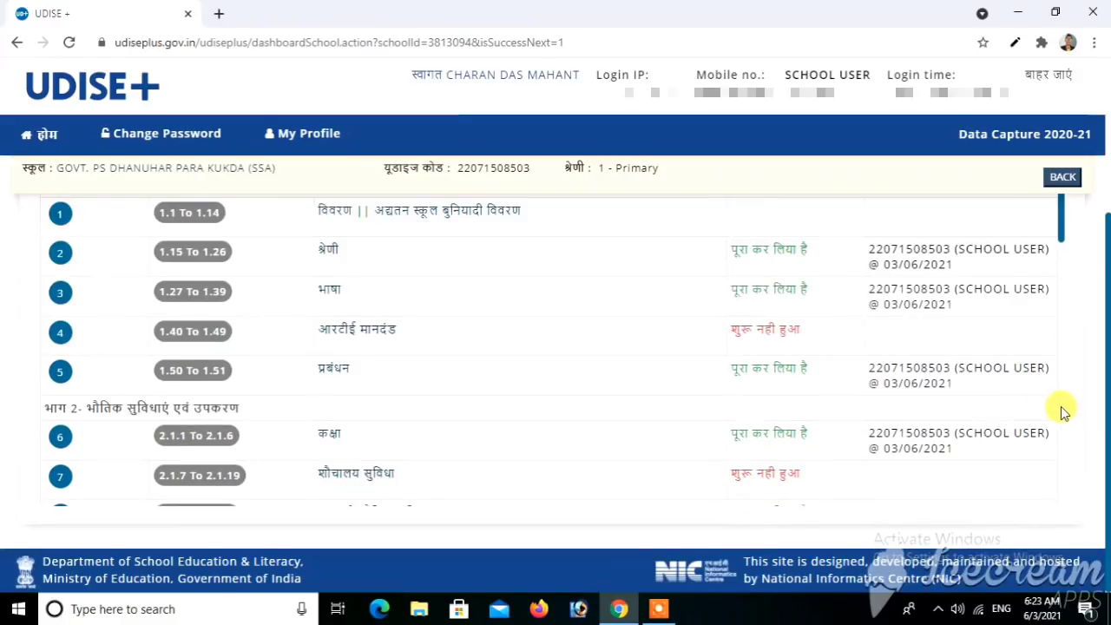
pyautogui.scroll(-4, 1062, 410)
pyautogui.scroll(-4, 1062, 410)
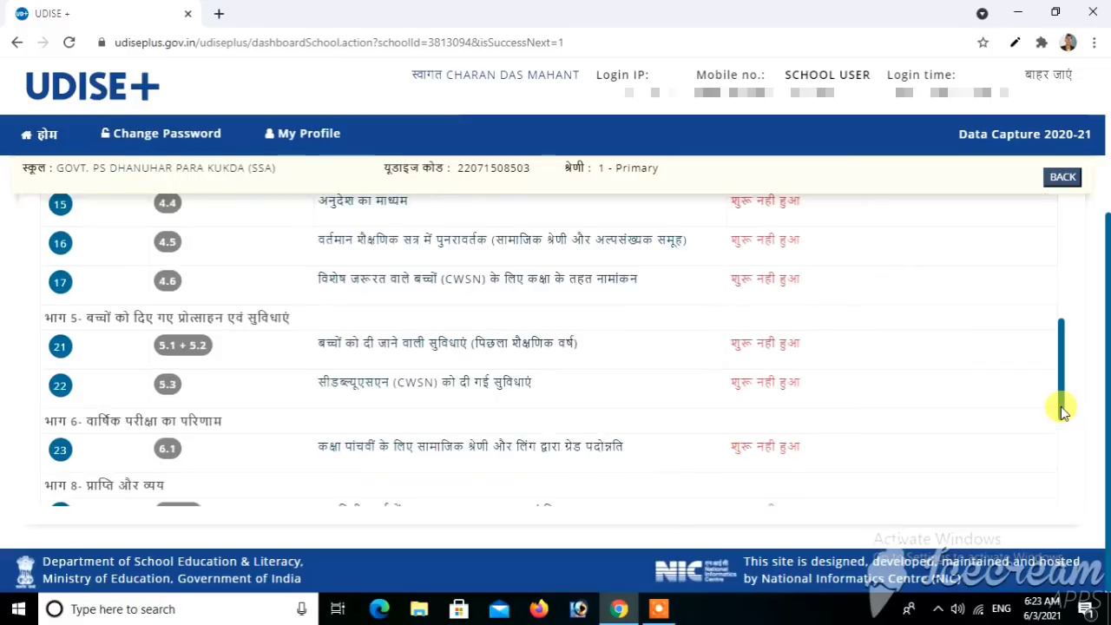
pyautogui.scroll(-4, 1064, 442)
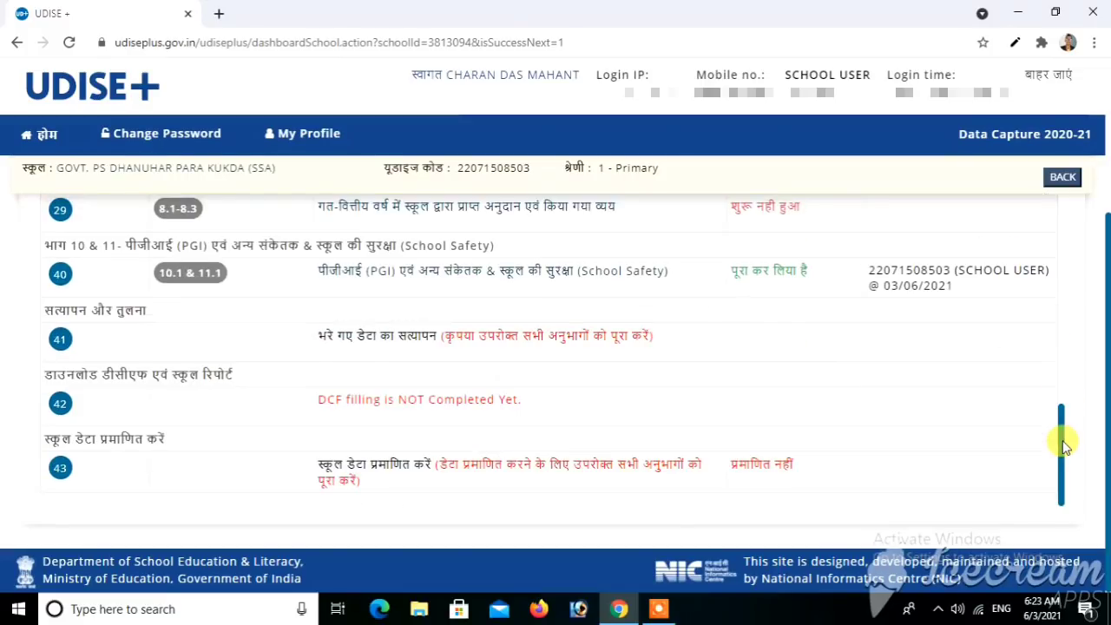